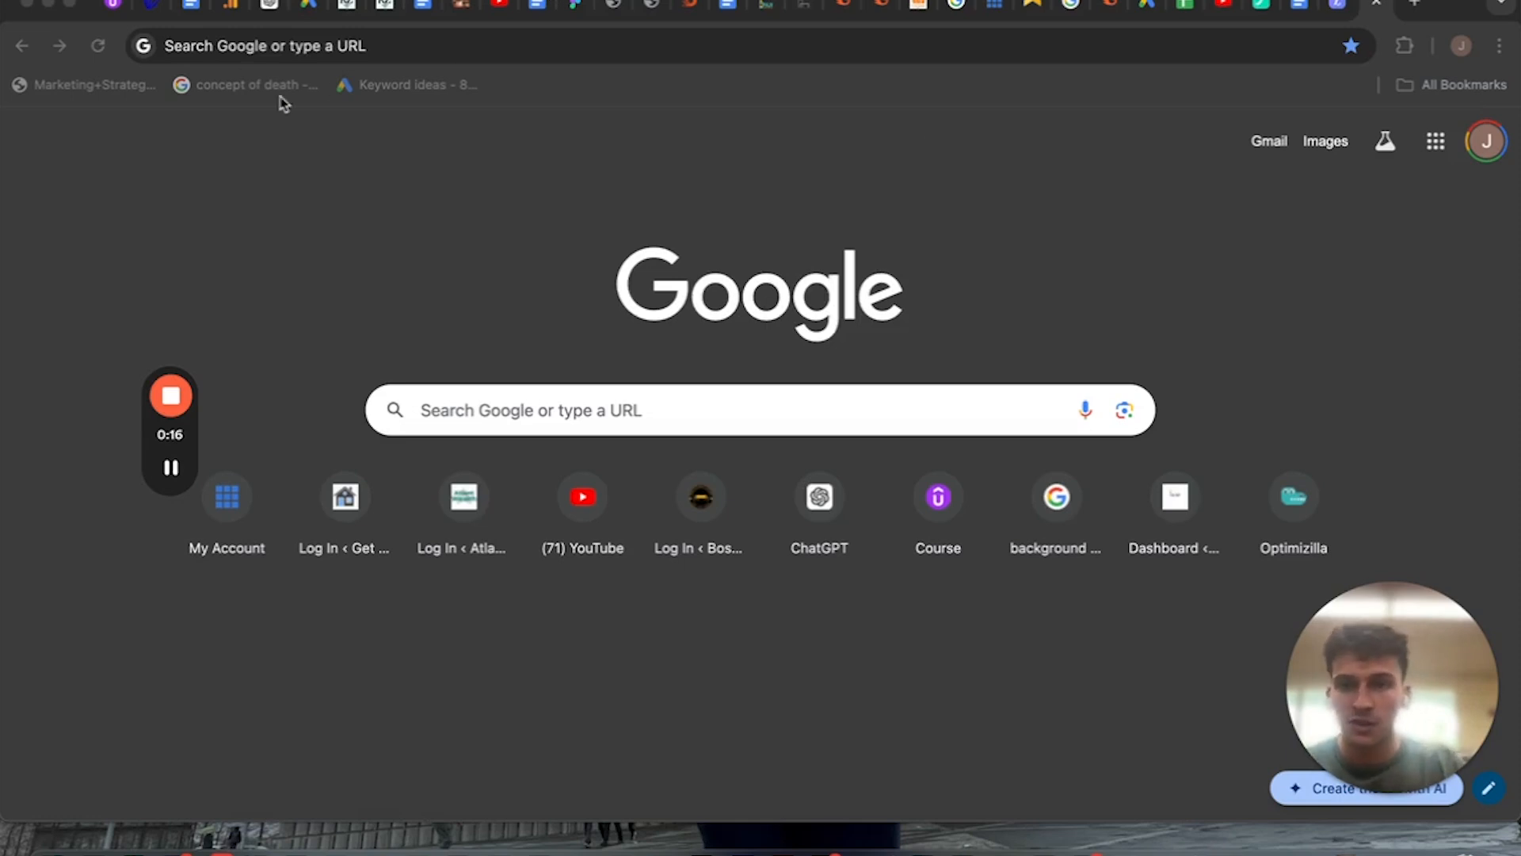
# Open the WordPress admin dashboard at kaizenwebmarketing.com/wp-admin/.
pyautogui.click(300, 57)
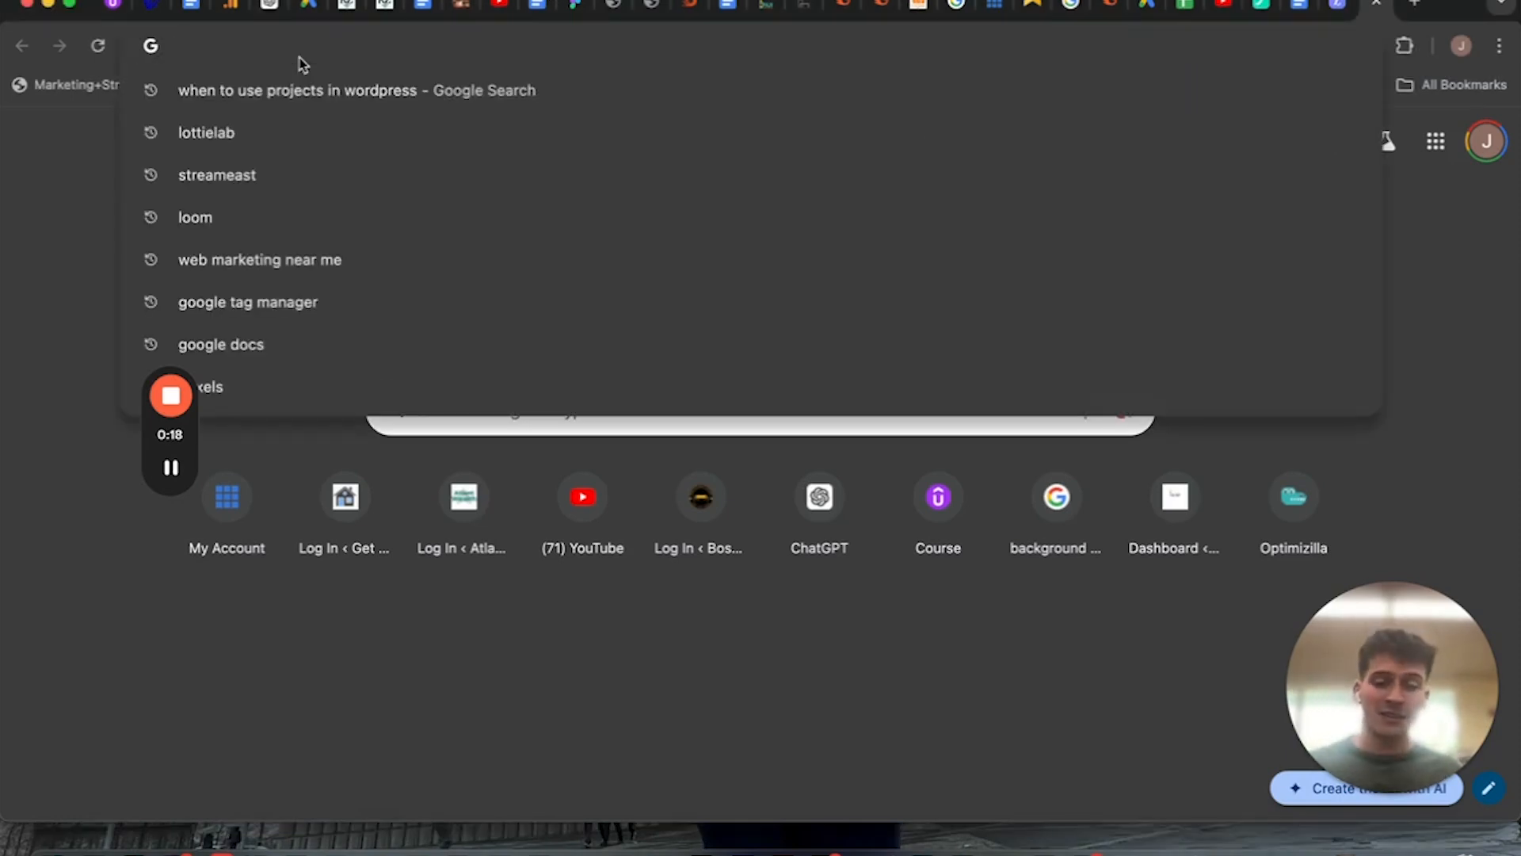
pyautogui.write('kaizenwe')
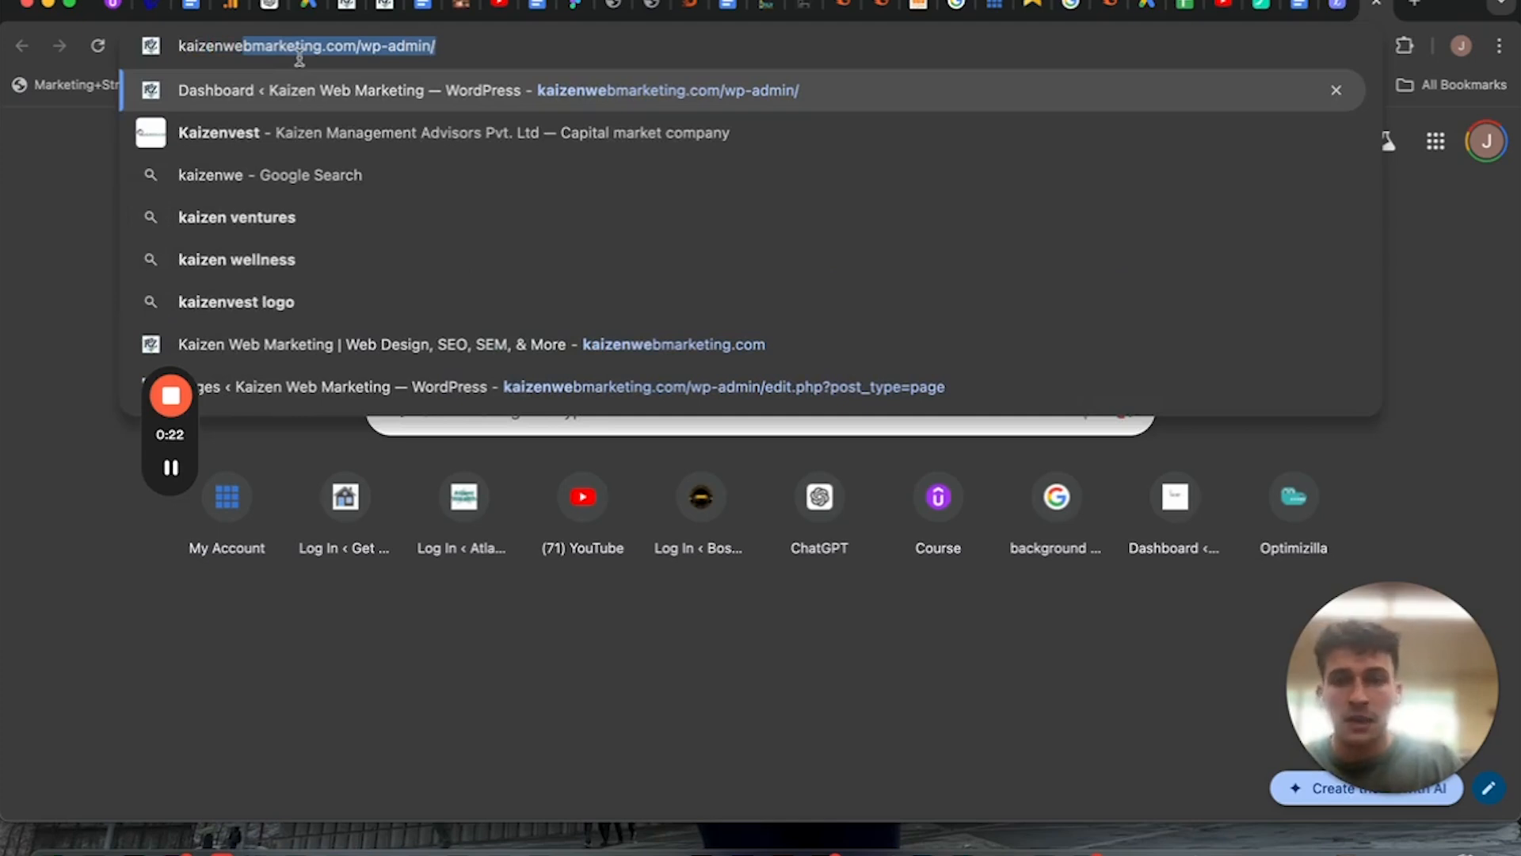
pyautogui.click(351, 45)
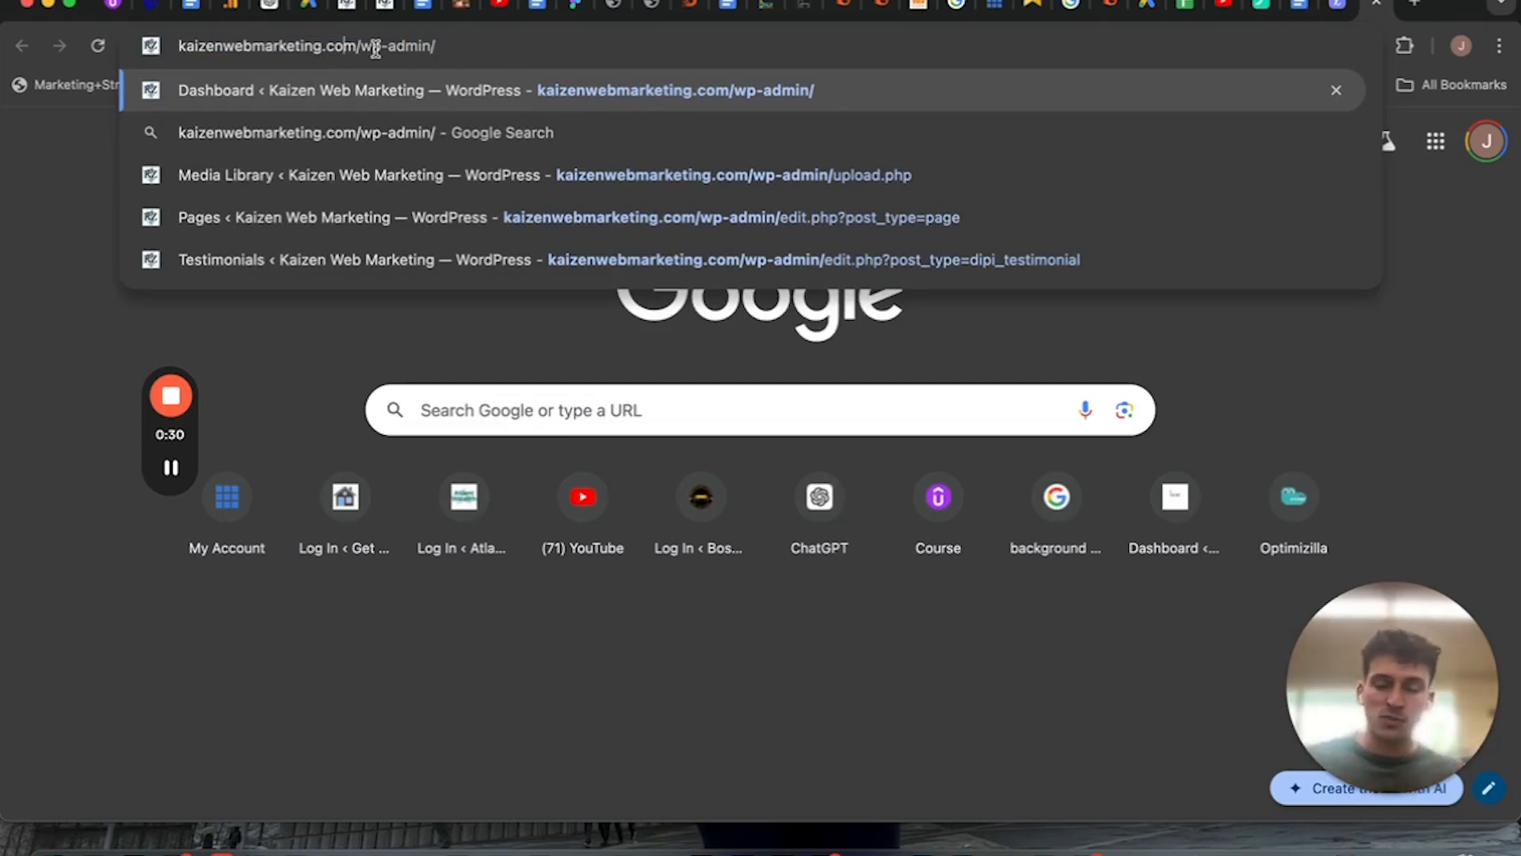
pyautogui.click(511, 67)
pyautogui.click(497, 50)
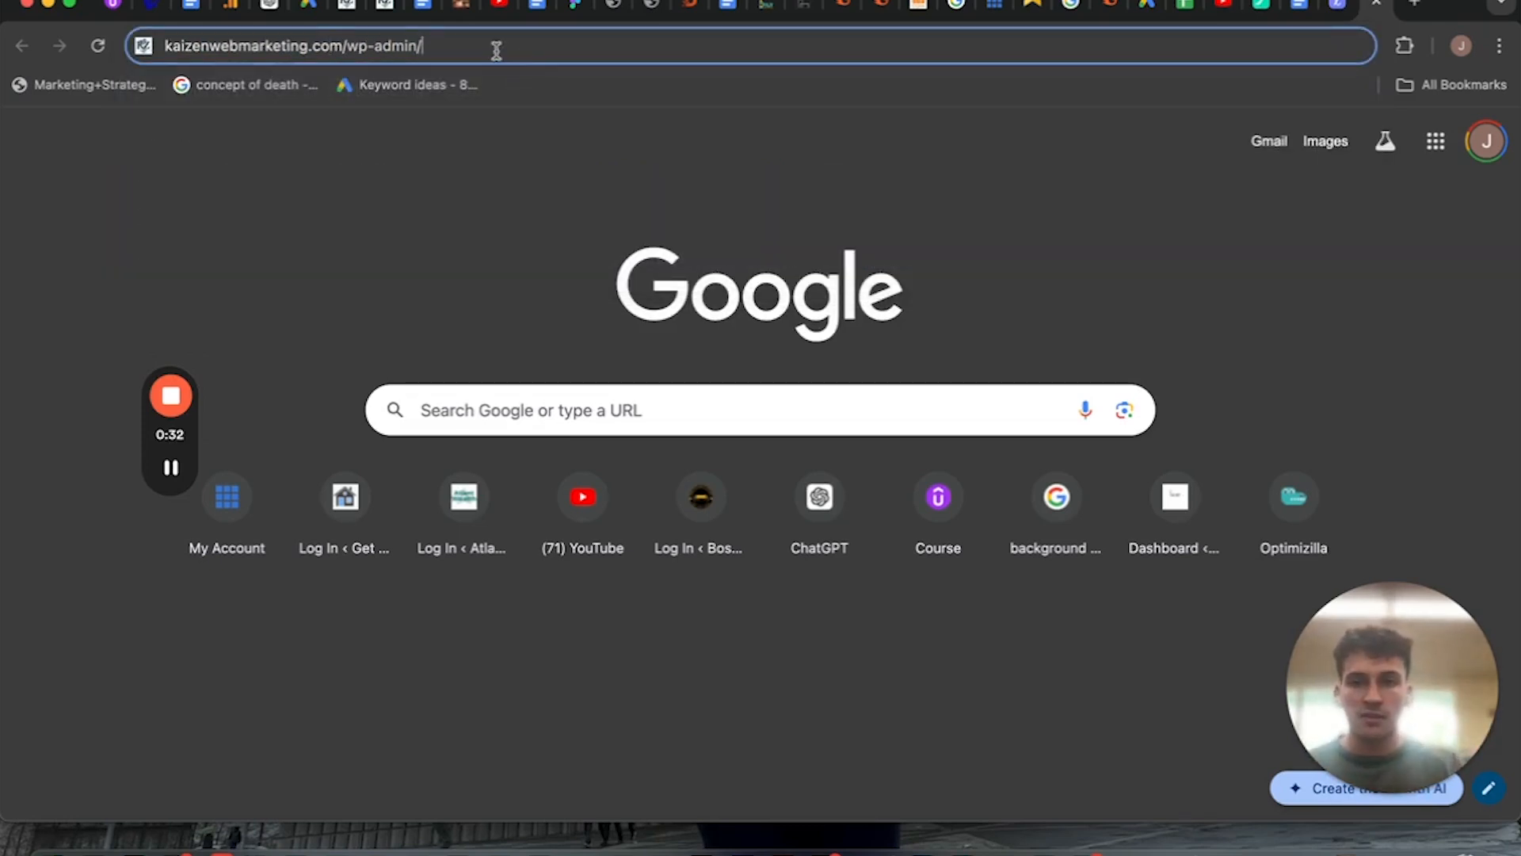
pyautogui.press('Return')
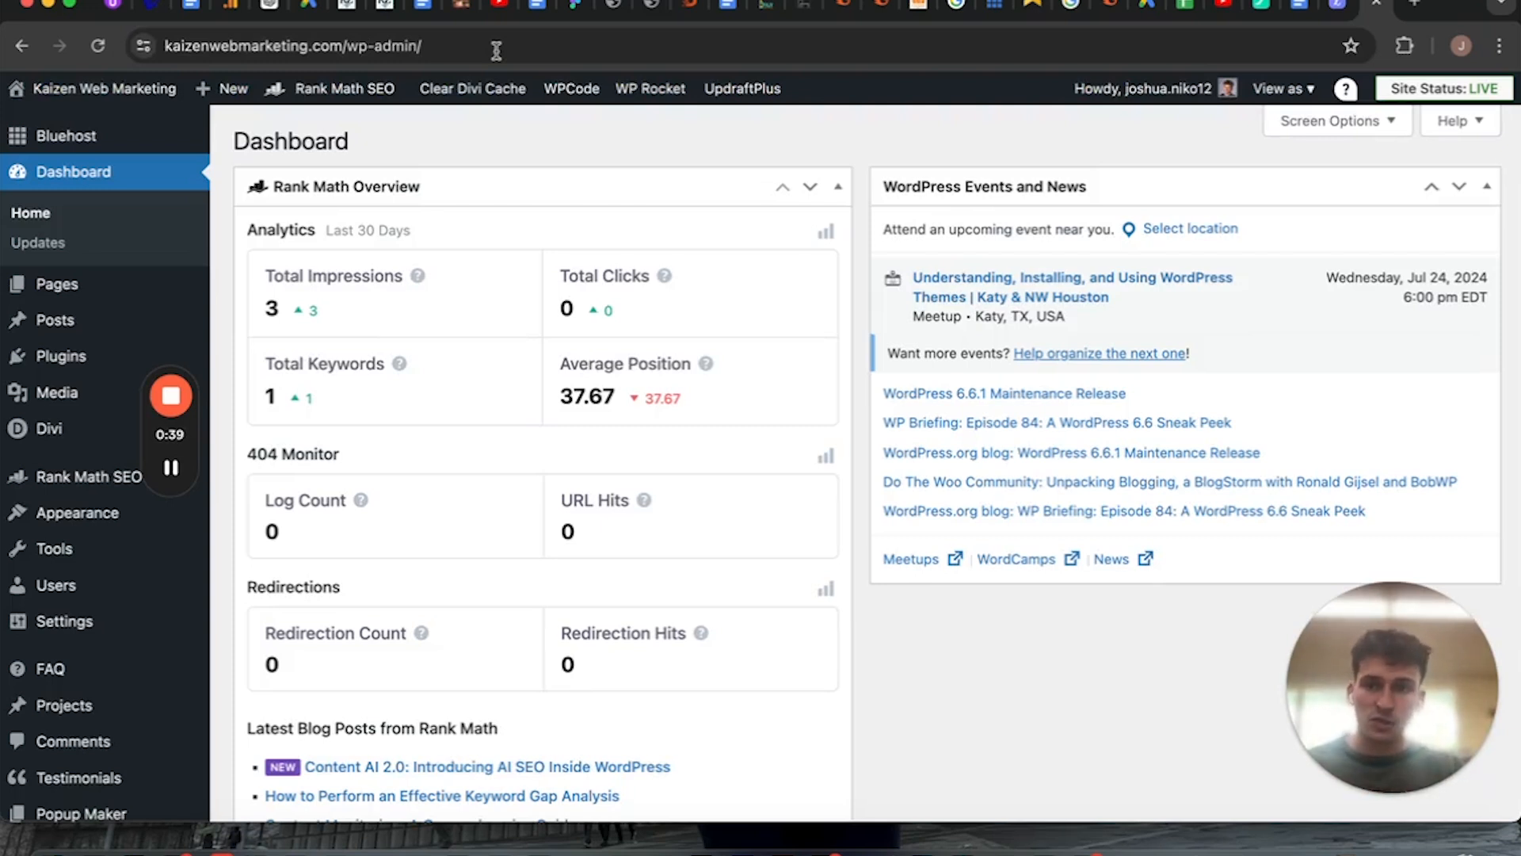
# View the Bluehost page of the site's admin area and return to the Dashboard.
pyautogui.click(64, 135)
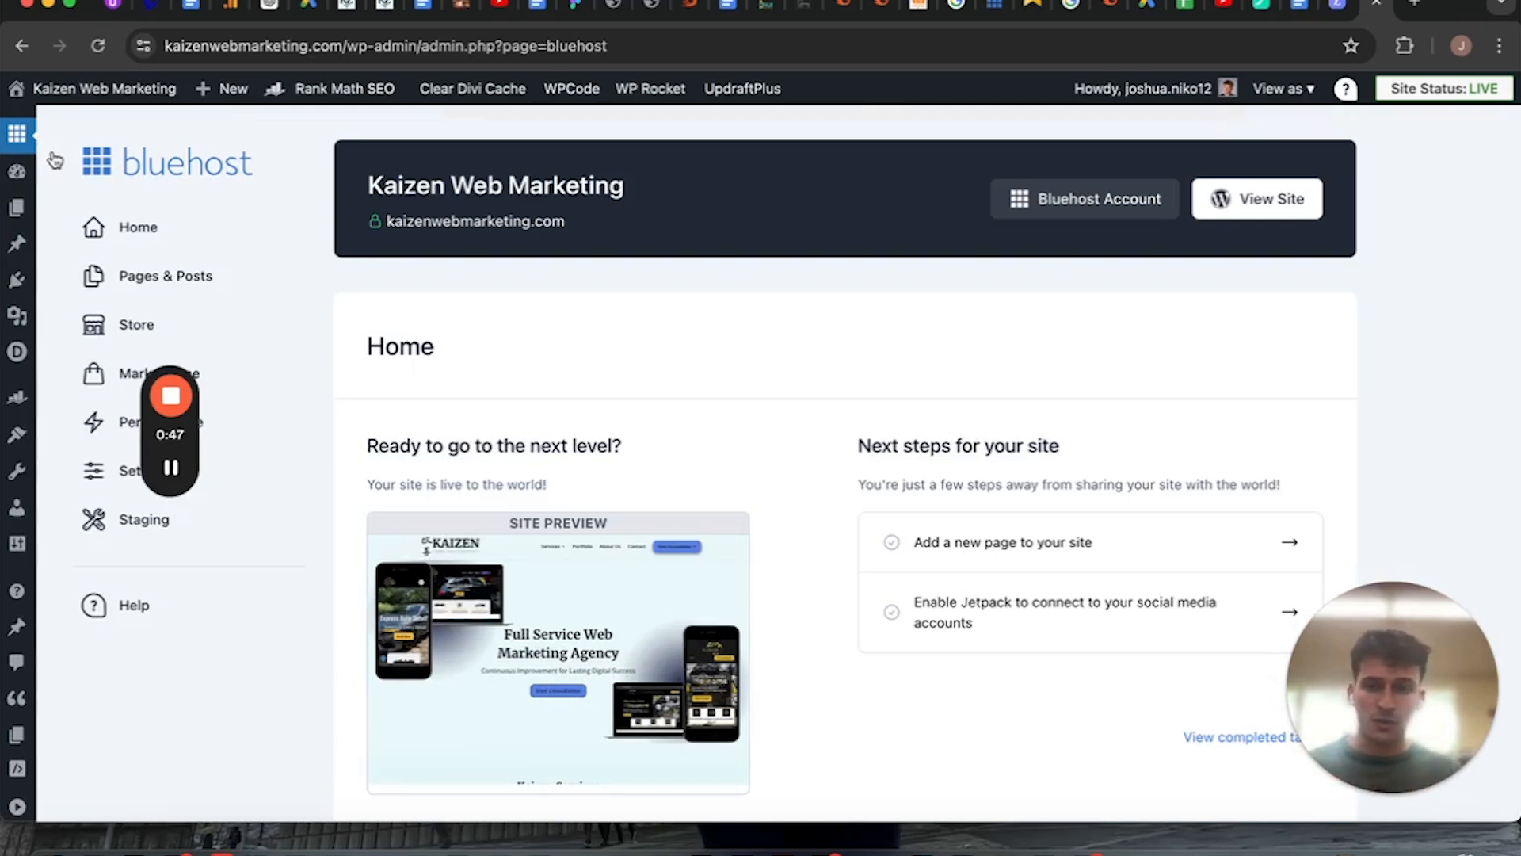
pyautogui.click(17, 181)
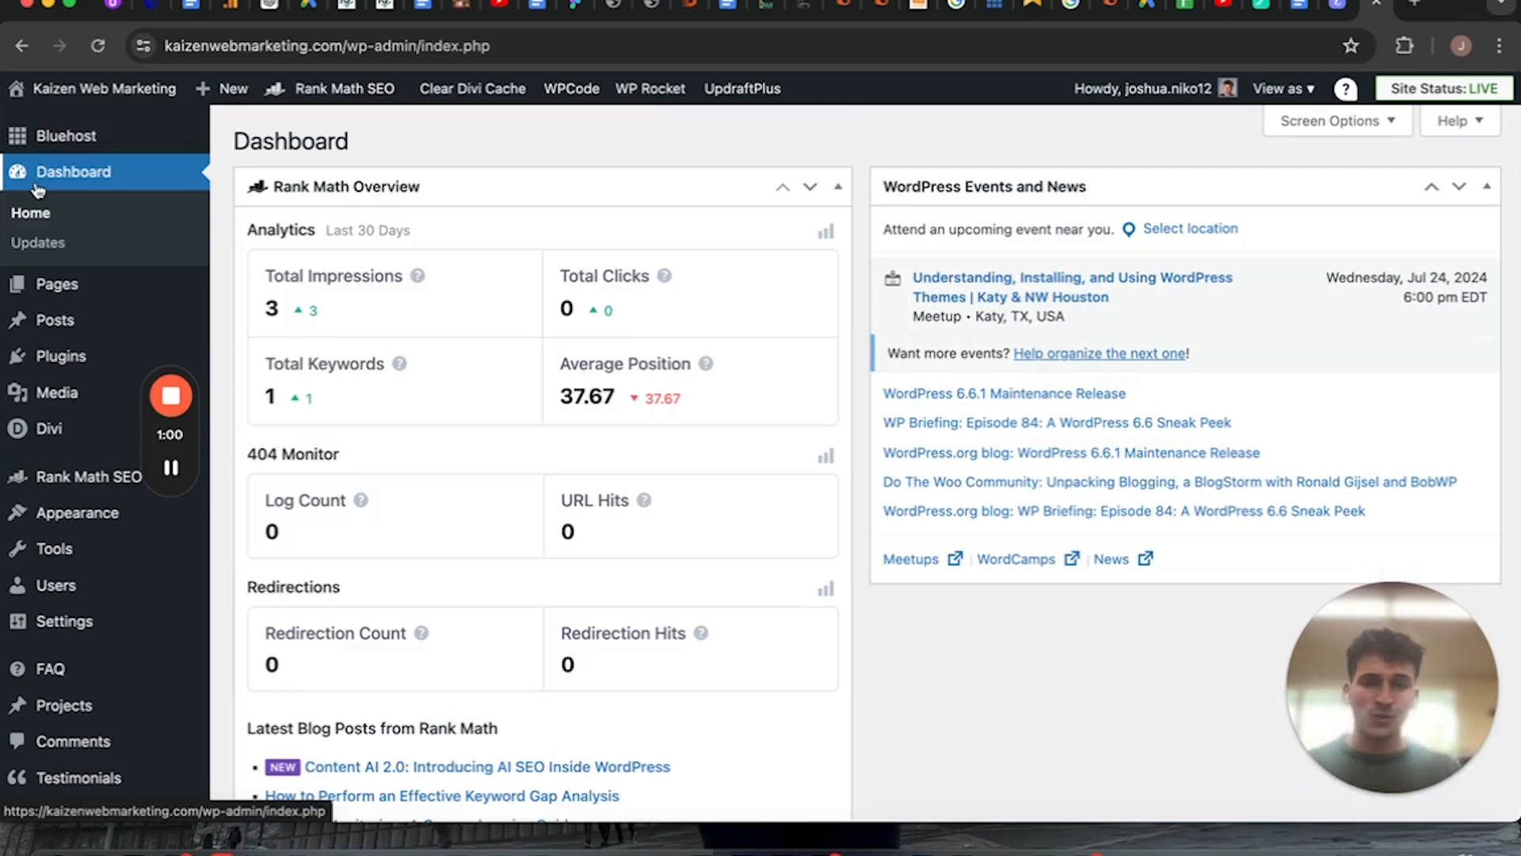
# Switch to Google Analytics, view and close the web stream details, and return to the WordPress dashboard.
pyautogui.click(218, 8)
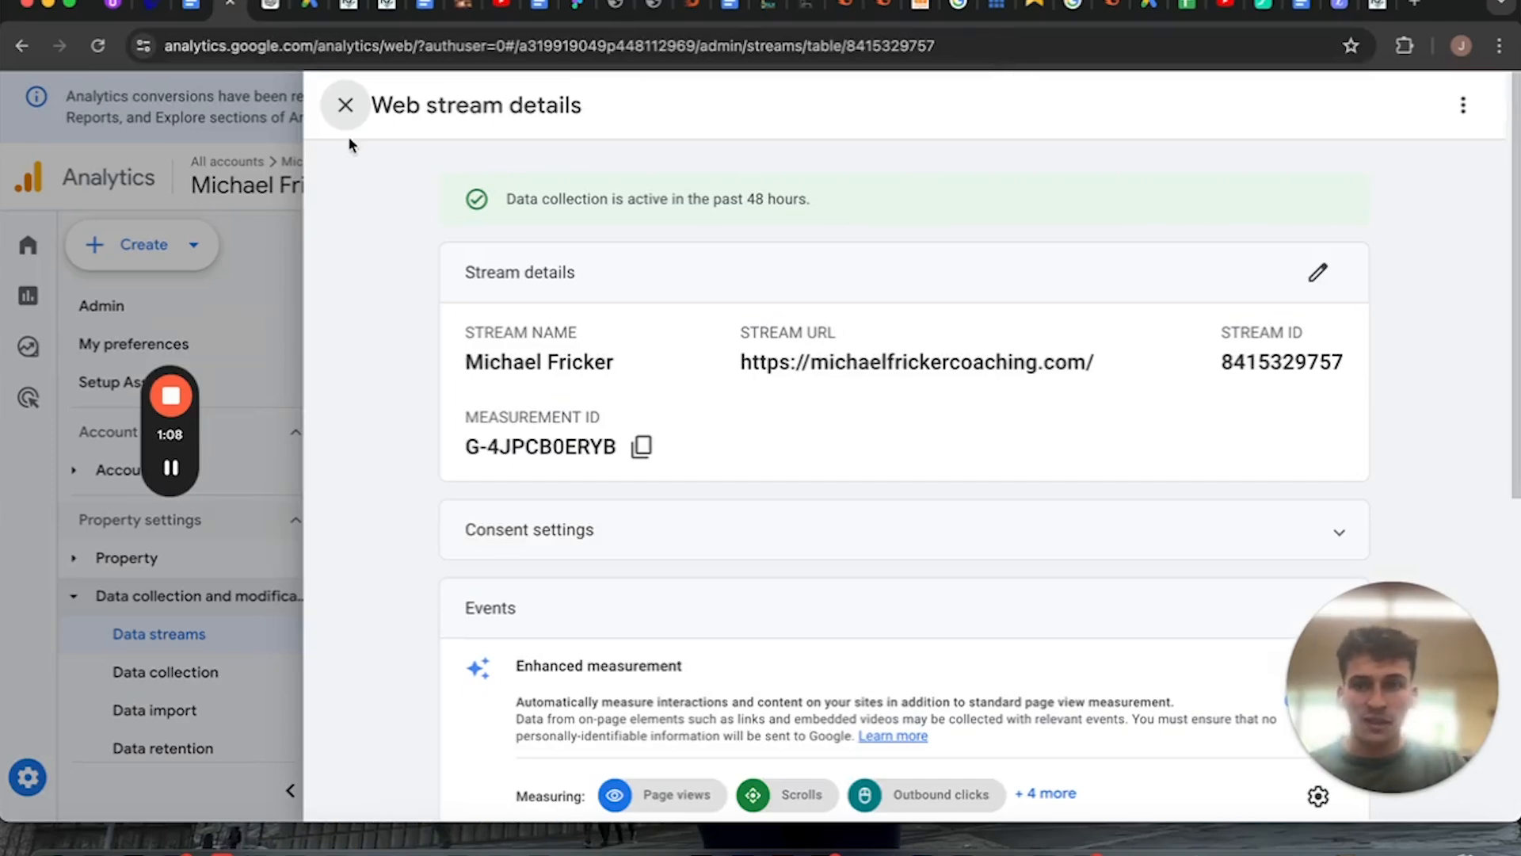
pyautogui.click(355, 100)
pyautogui.click(1356, 7)
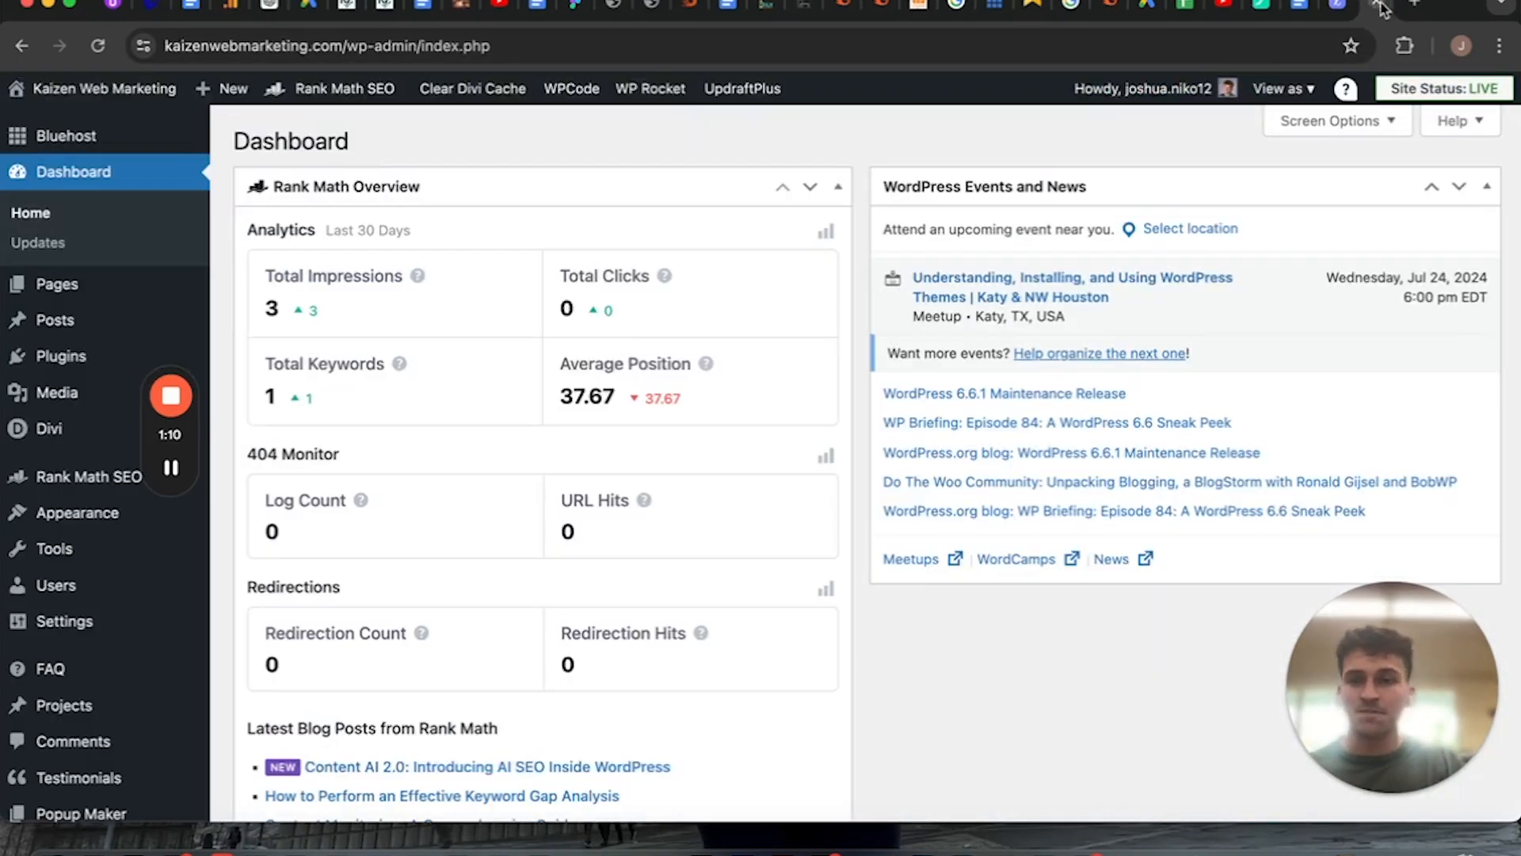
# Open the list of all pages and look through its entries and their SEO details.
pyautogui.moveTo(1318, 85)
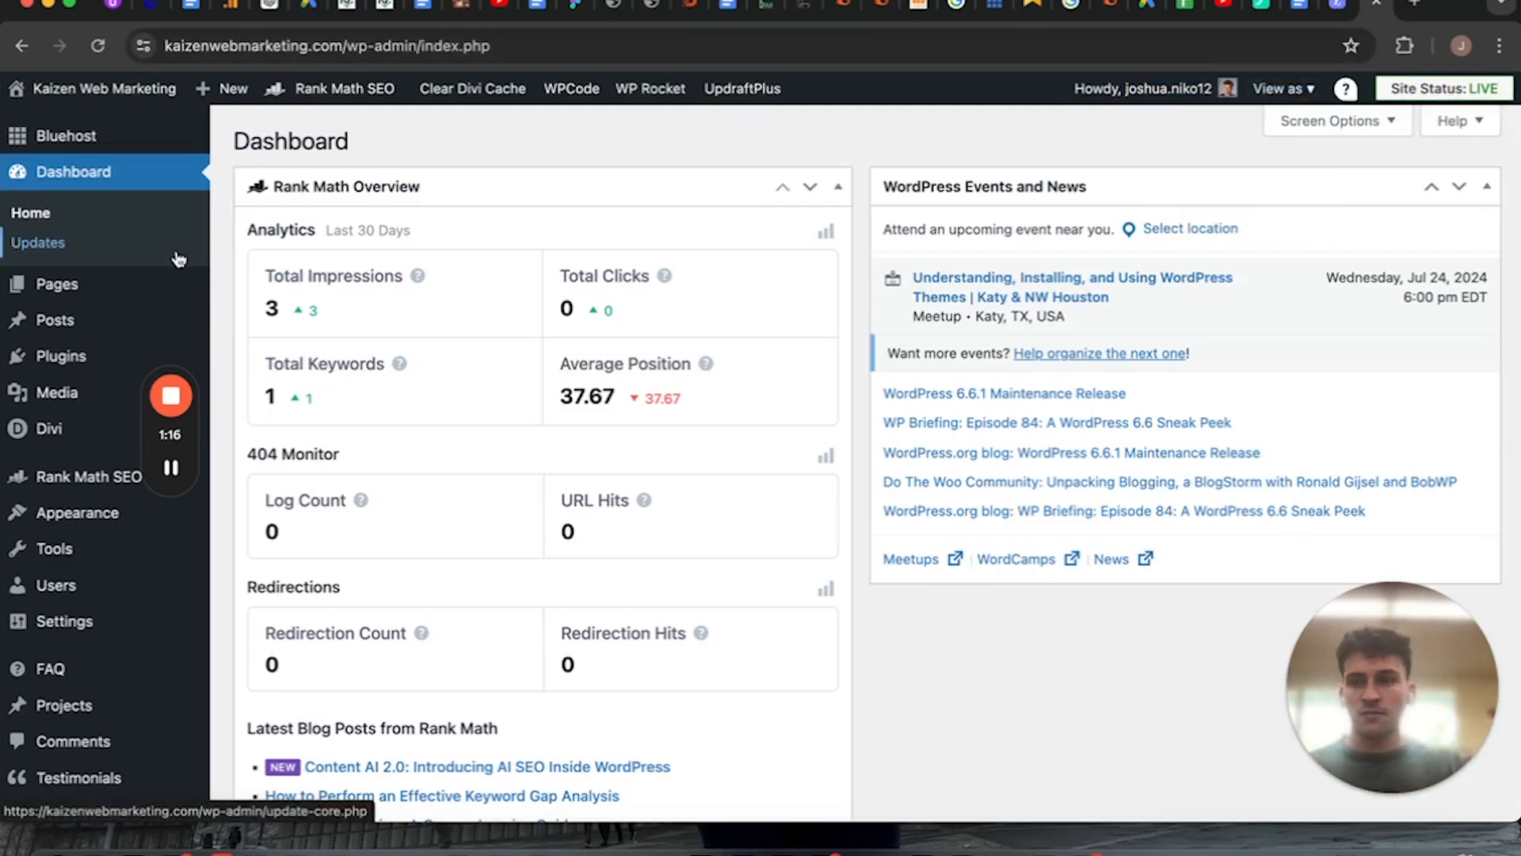
pyautogui.click(122, 301)
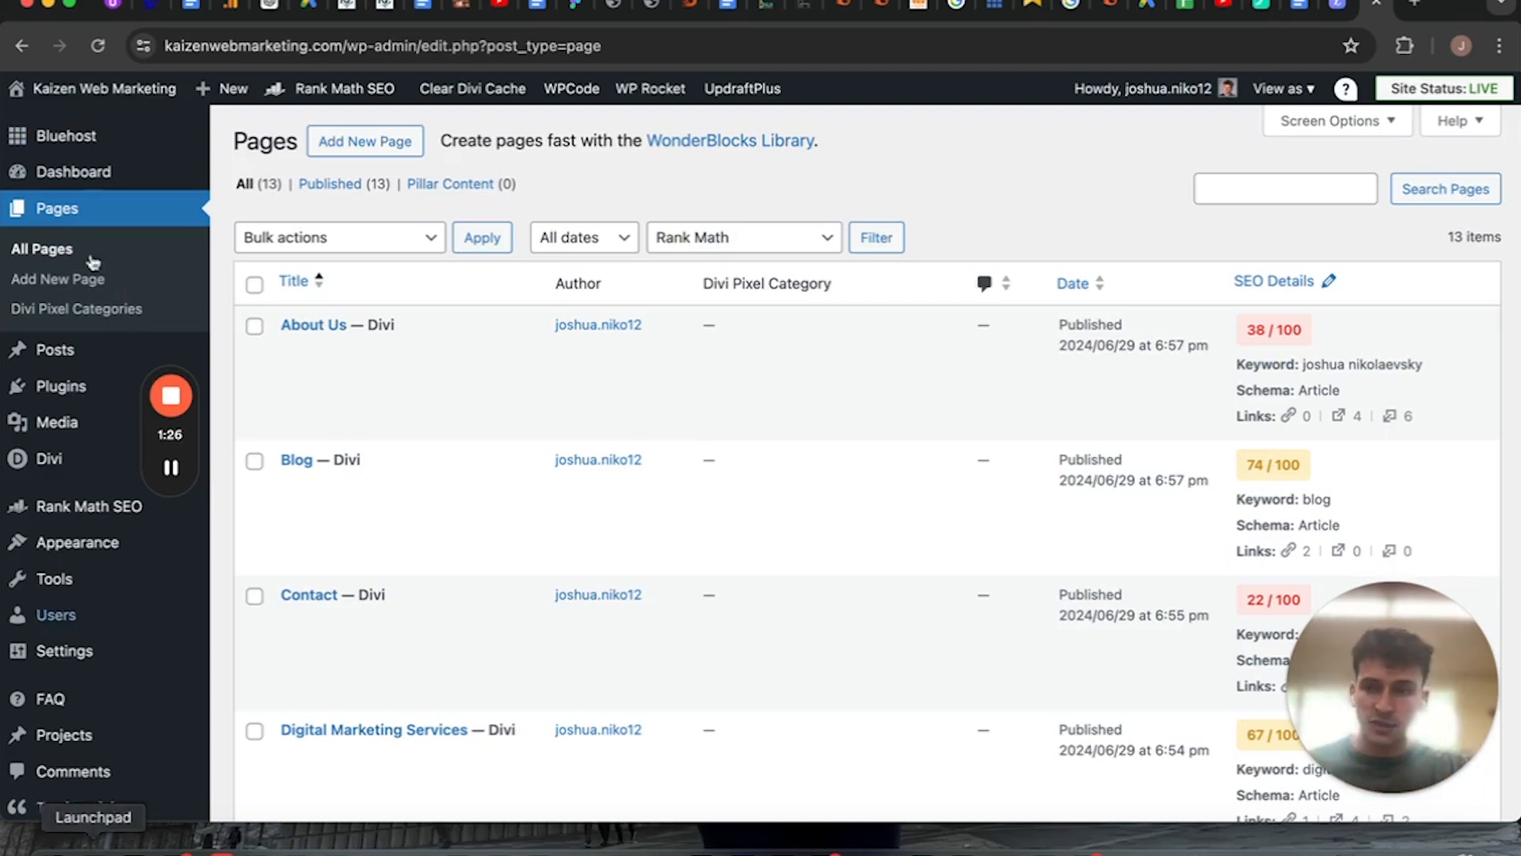
pyautogui.moveTo(97, 709)
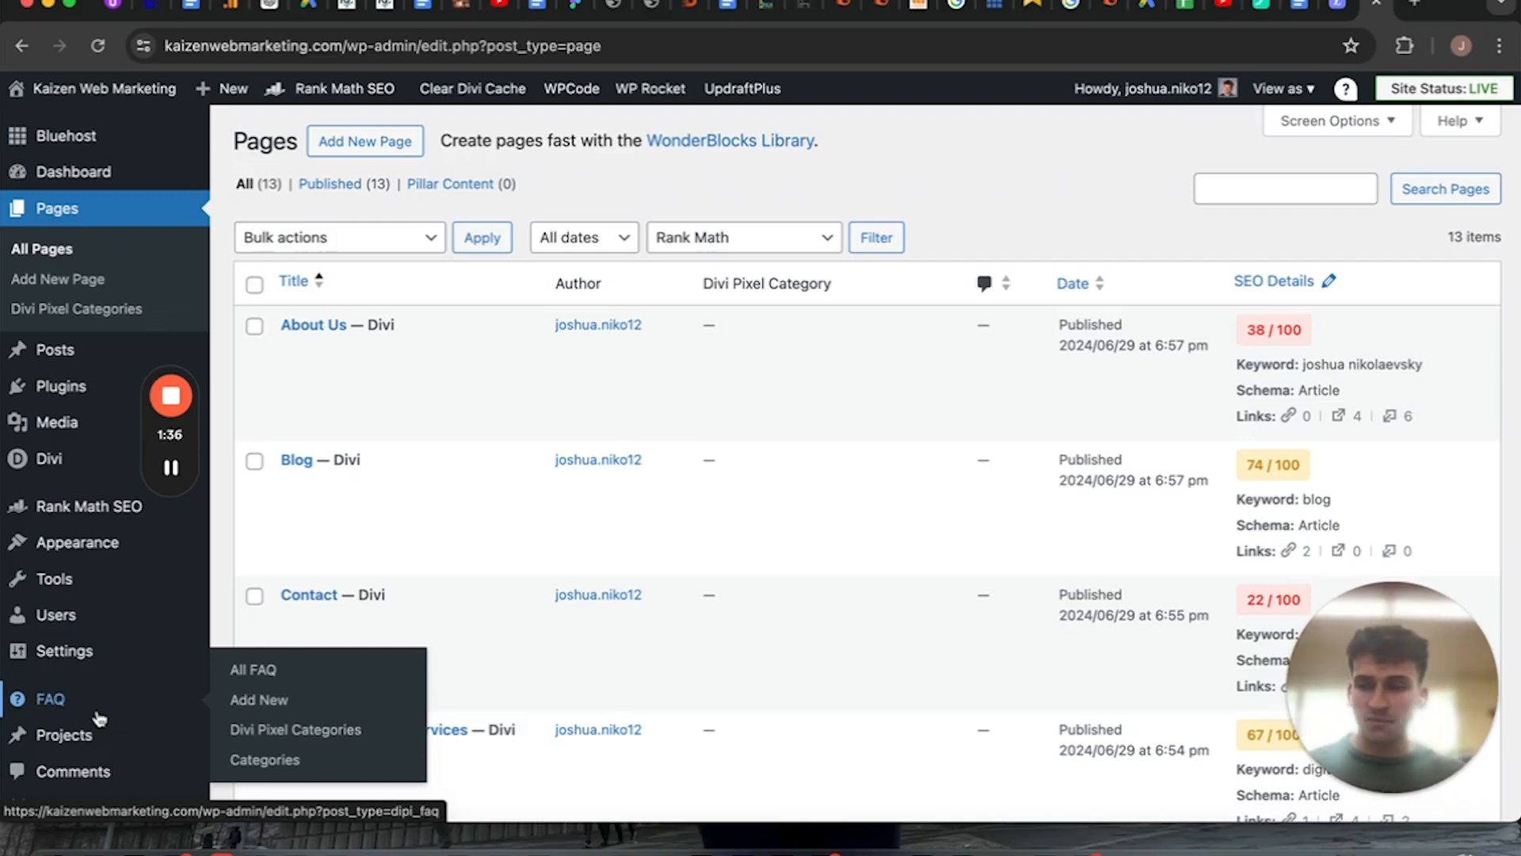
pyautogui.scroll(-5, 99, 719)
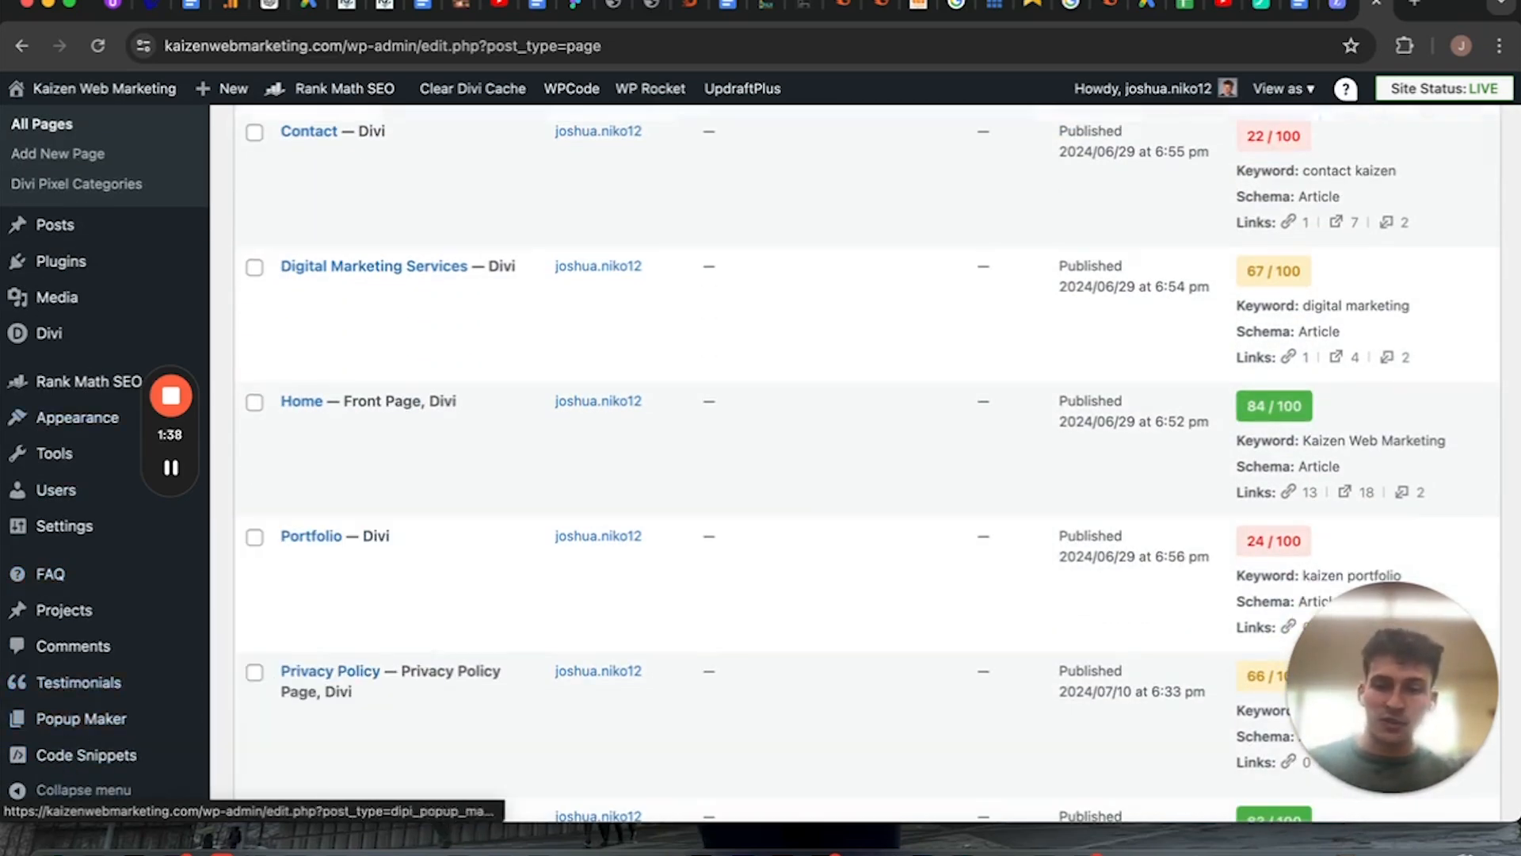
pyautogui.scroll(6, 369, 502)
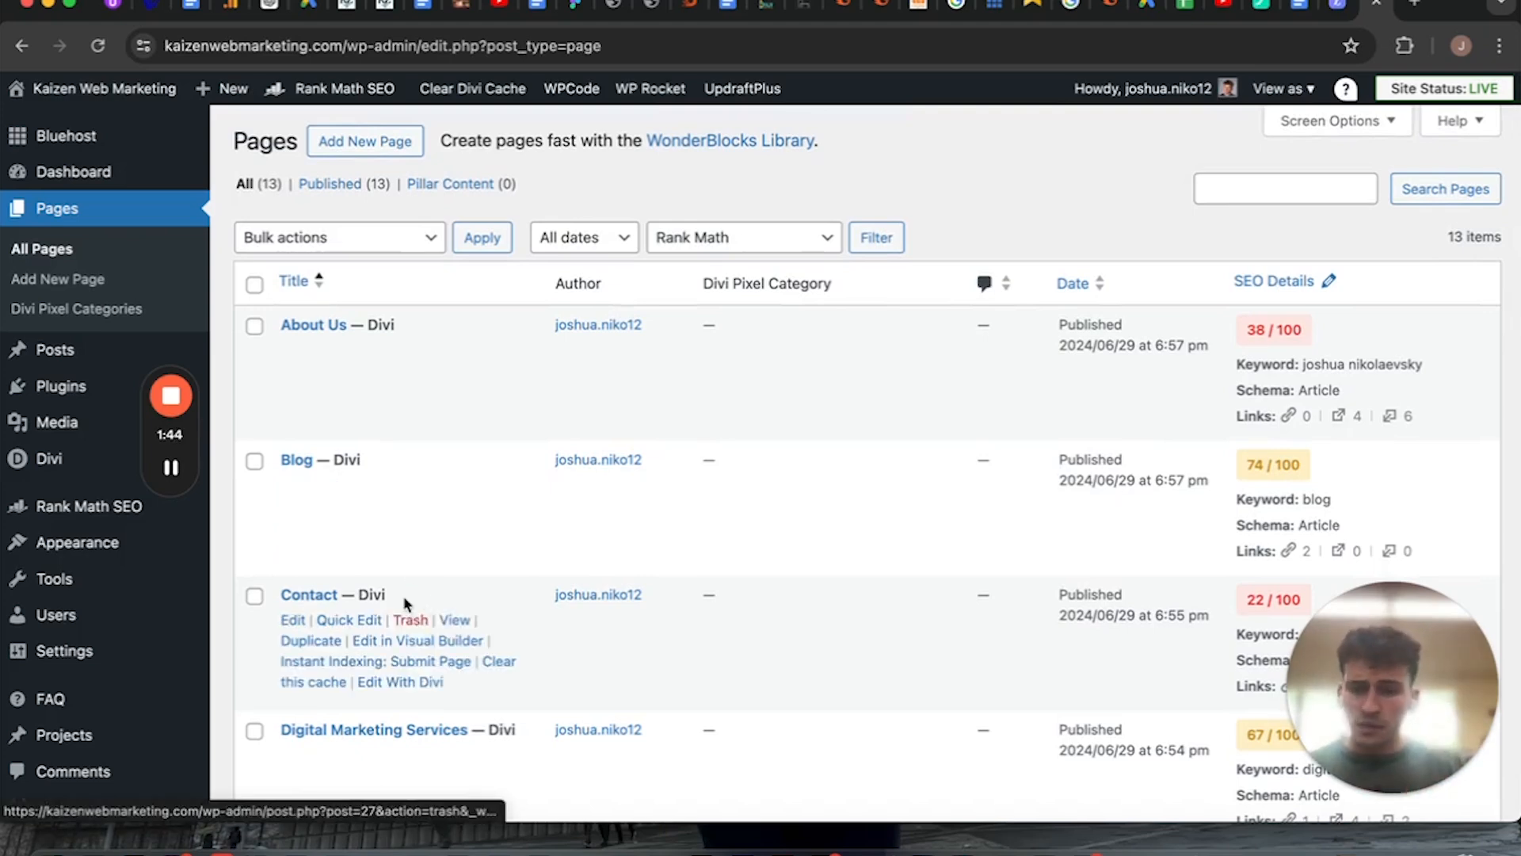
pyautogui.scroll(-8, 401, 609)
pyautogui.scroll(9, 404, 608)
pyautogui.scroll(-8, 407, 606)
pyautogui.scroll(9, 404, 604)
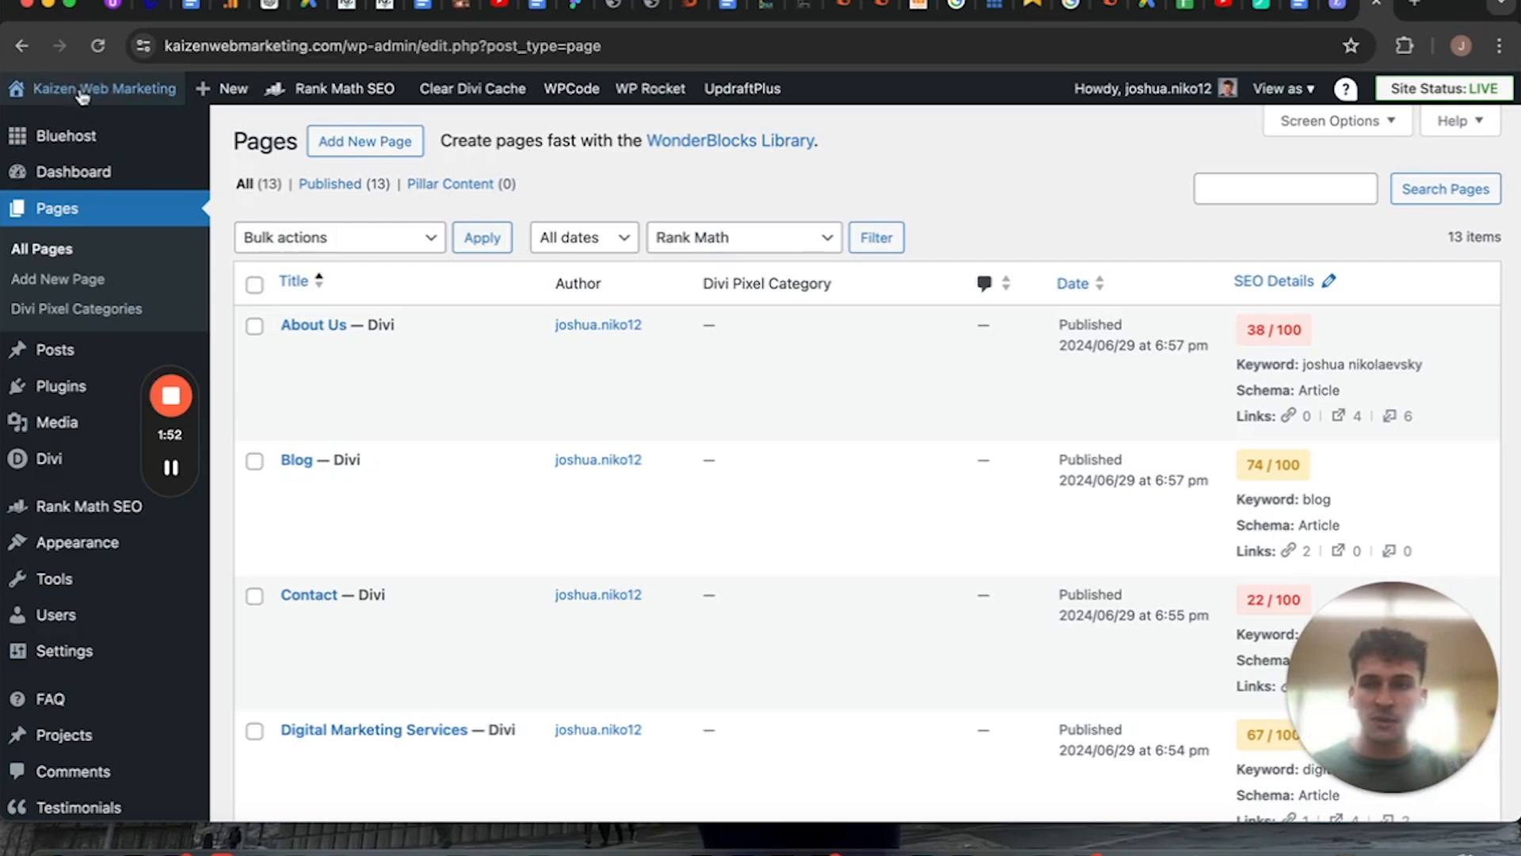
# Visit the live Kaizen Web Marketing site and look over its home page.
pyautogui.moveTo(80, 95)
pyautogui.click(77, 129)
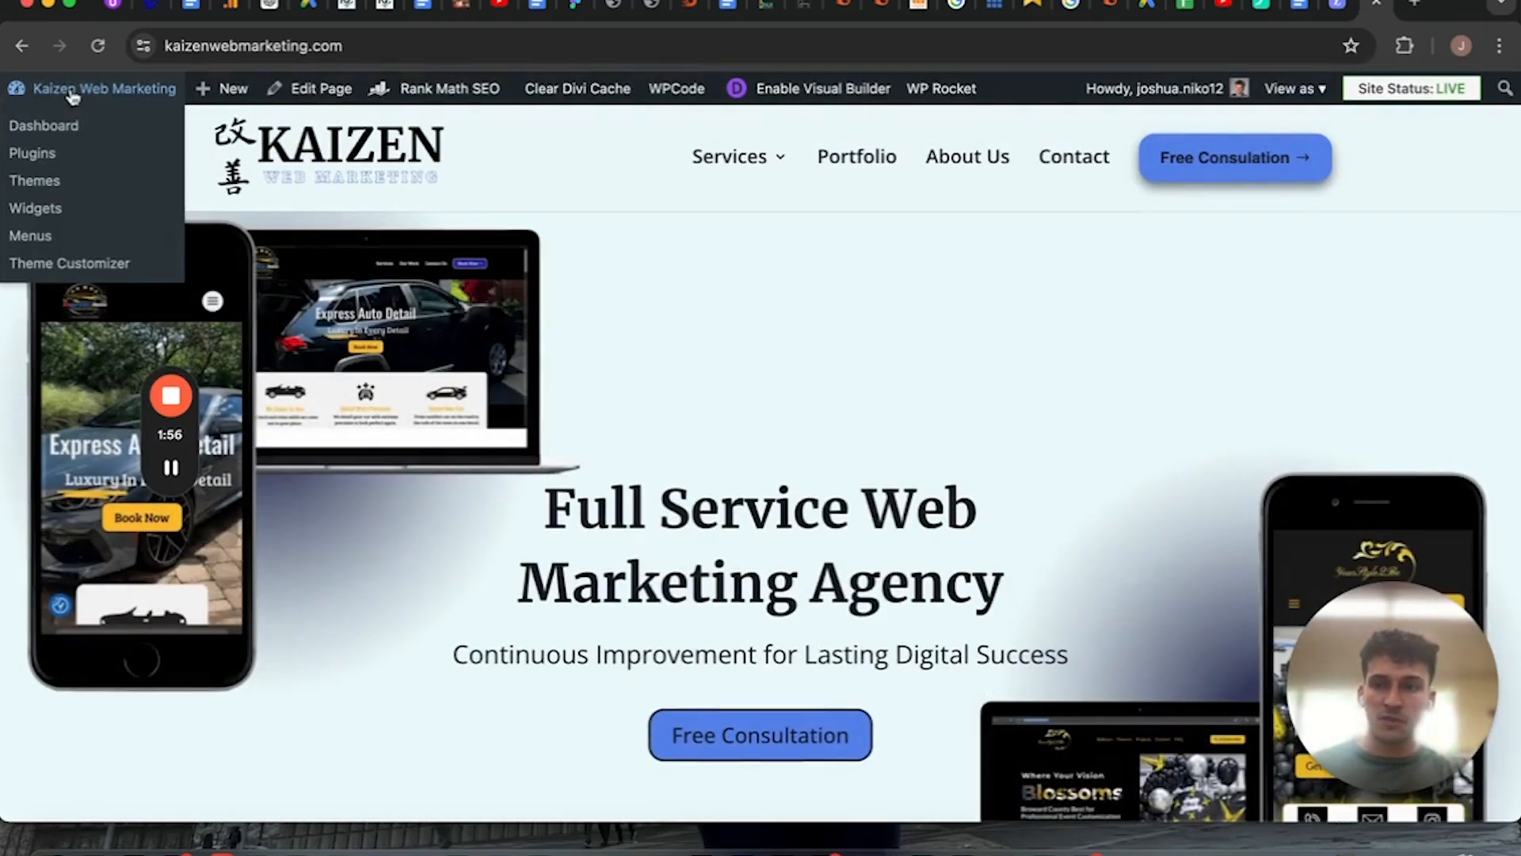
pyautogui.scroll(-2, 619, 288)
pyautogui.scroll(-10, 615, 288)
pyautogui.scroll(15, 615, 288)
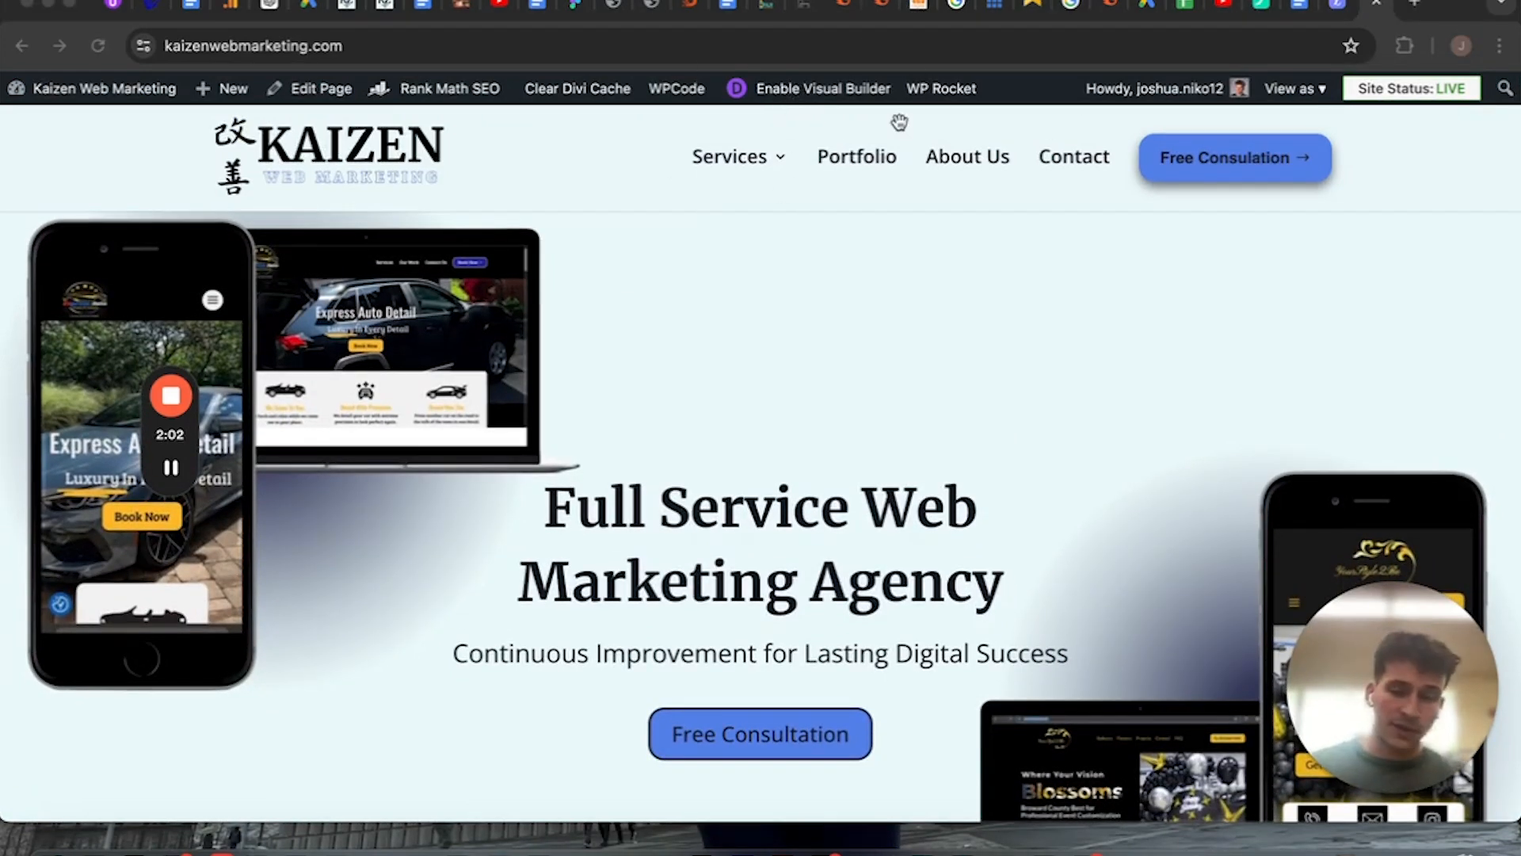
# Return to the admin dashboard and open the About Us page for editing from the pages list.
pyautogui.click(69, 124)
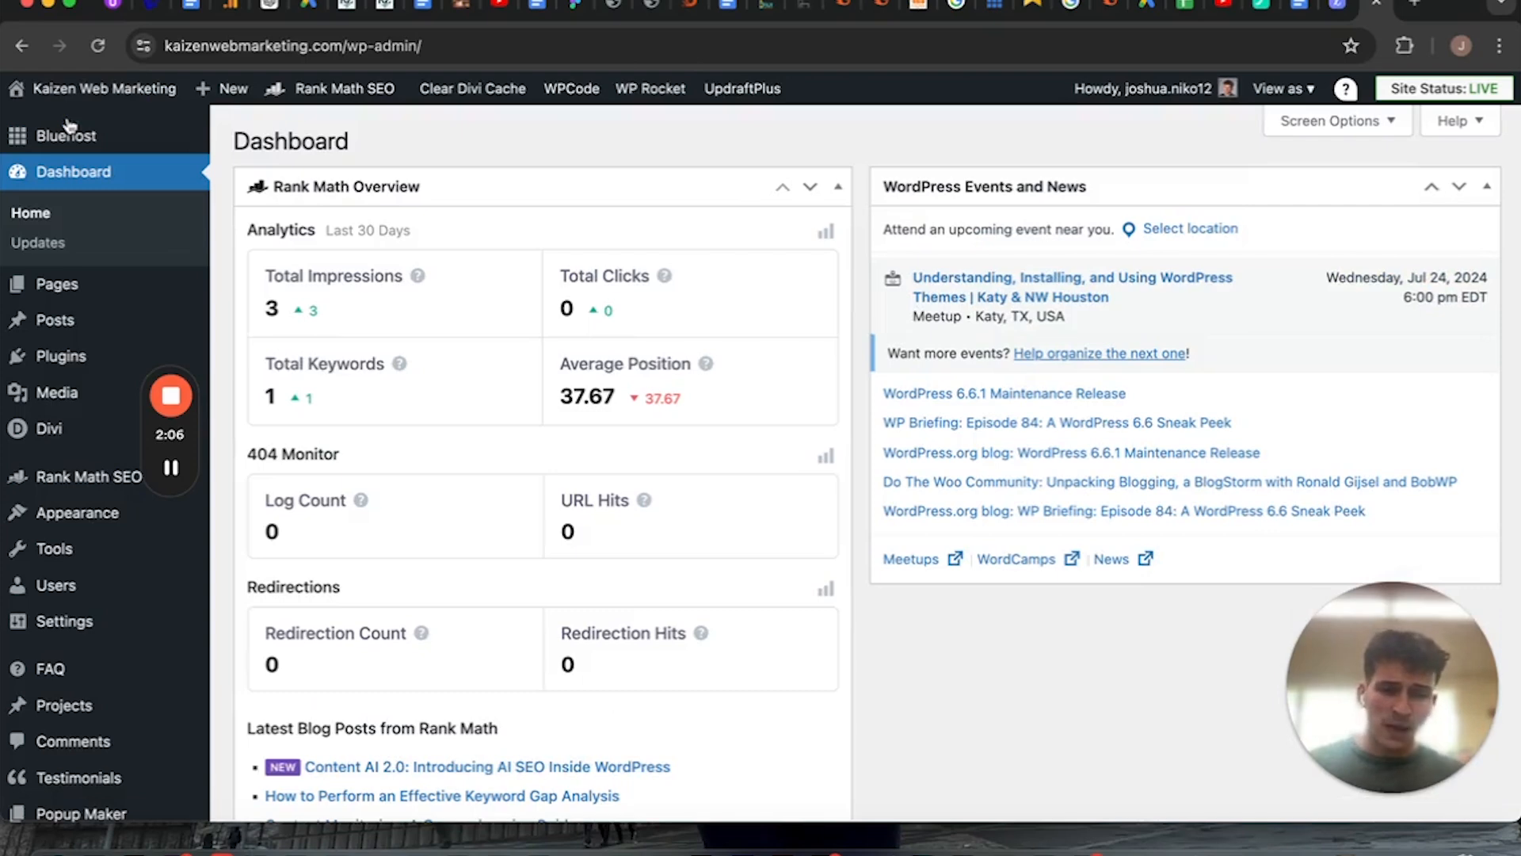
pyautogui.click(86, 284)
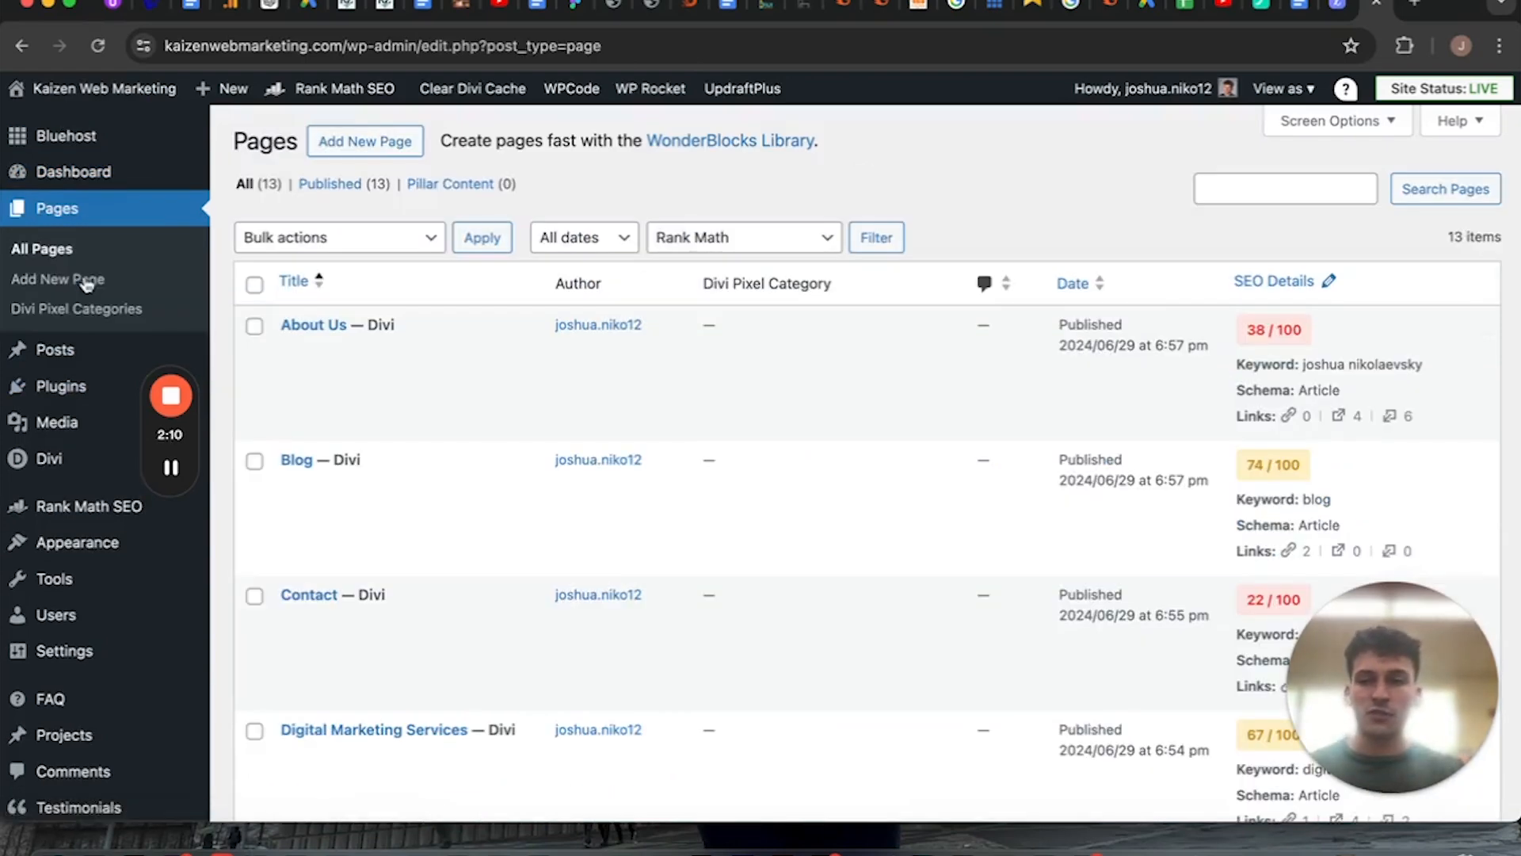
pyautogui.scroll(-3, 396, 443)
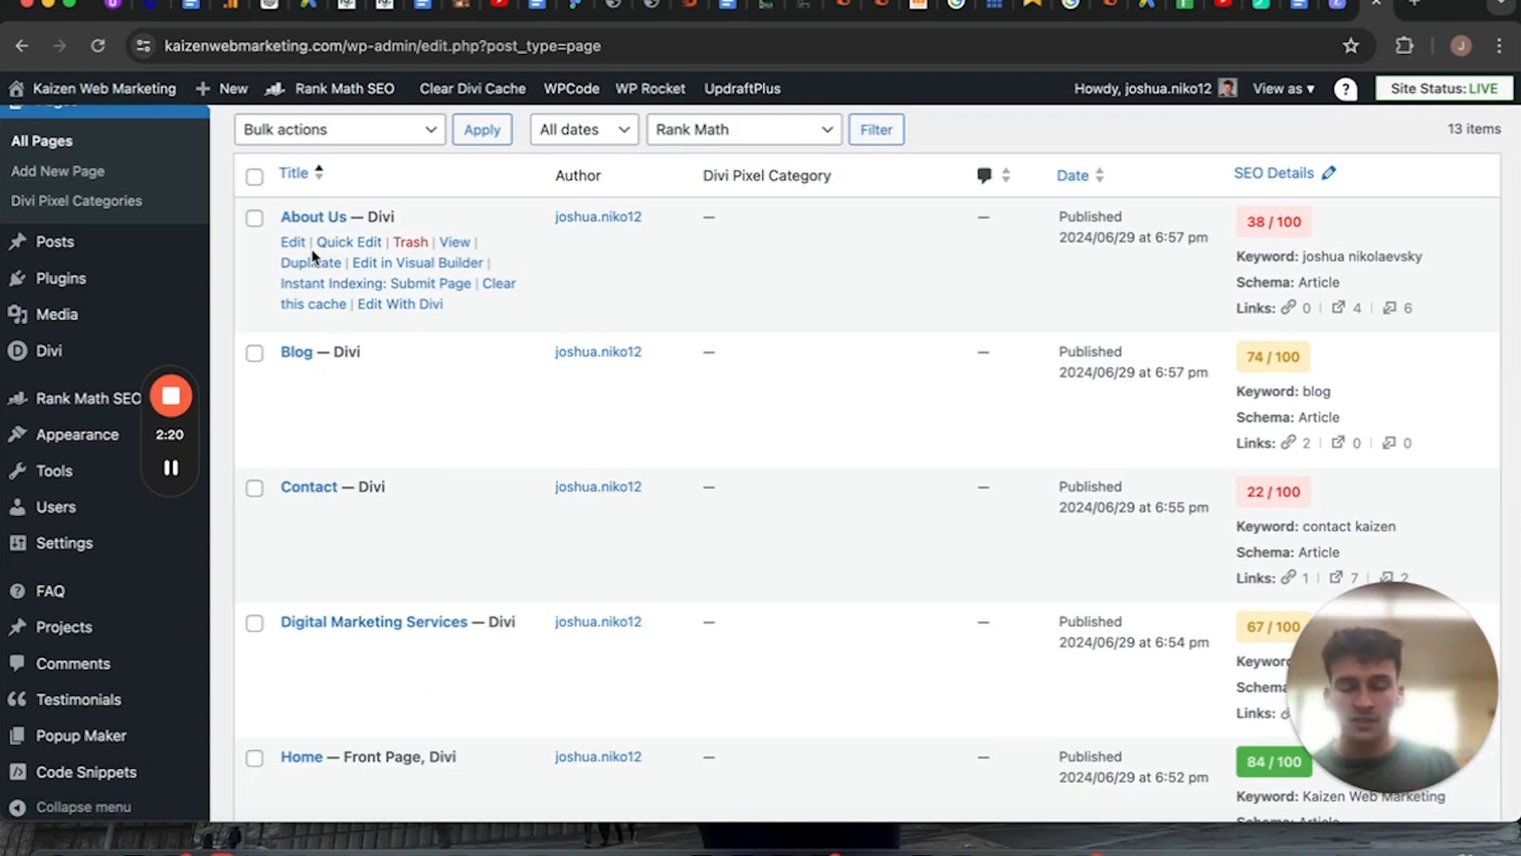
pyautogui.click(290, 244)
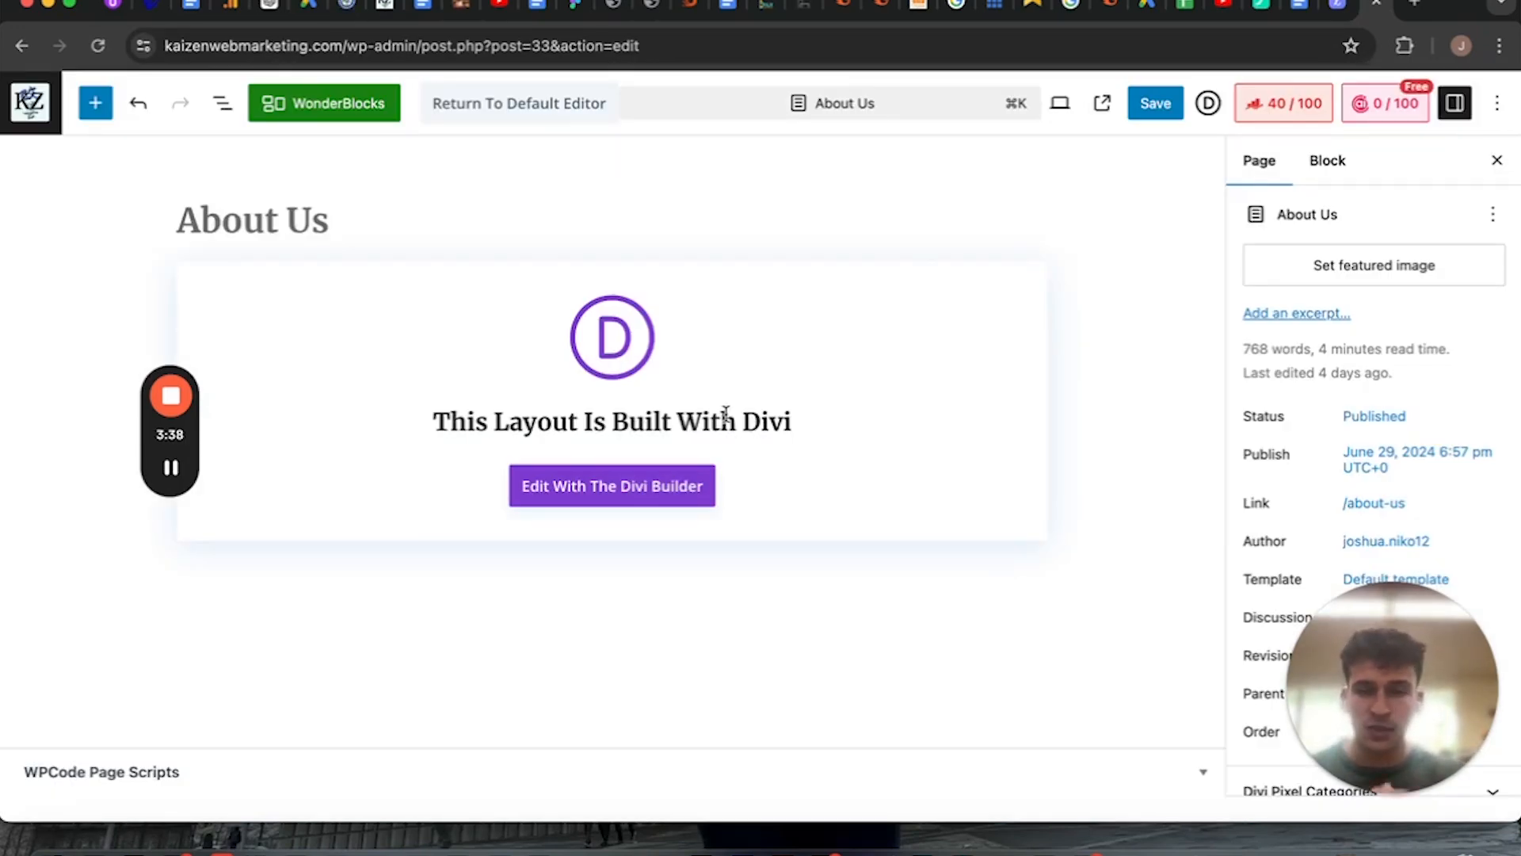
# Examine the About Us page's action options and its block and page settings.
pyautogui.click(1492, 214)
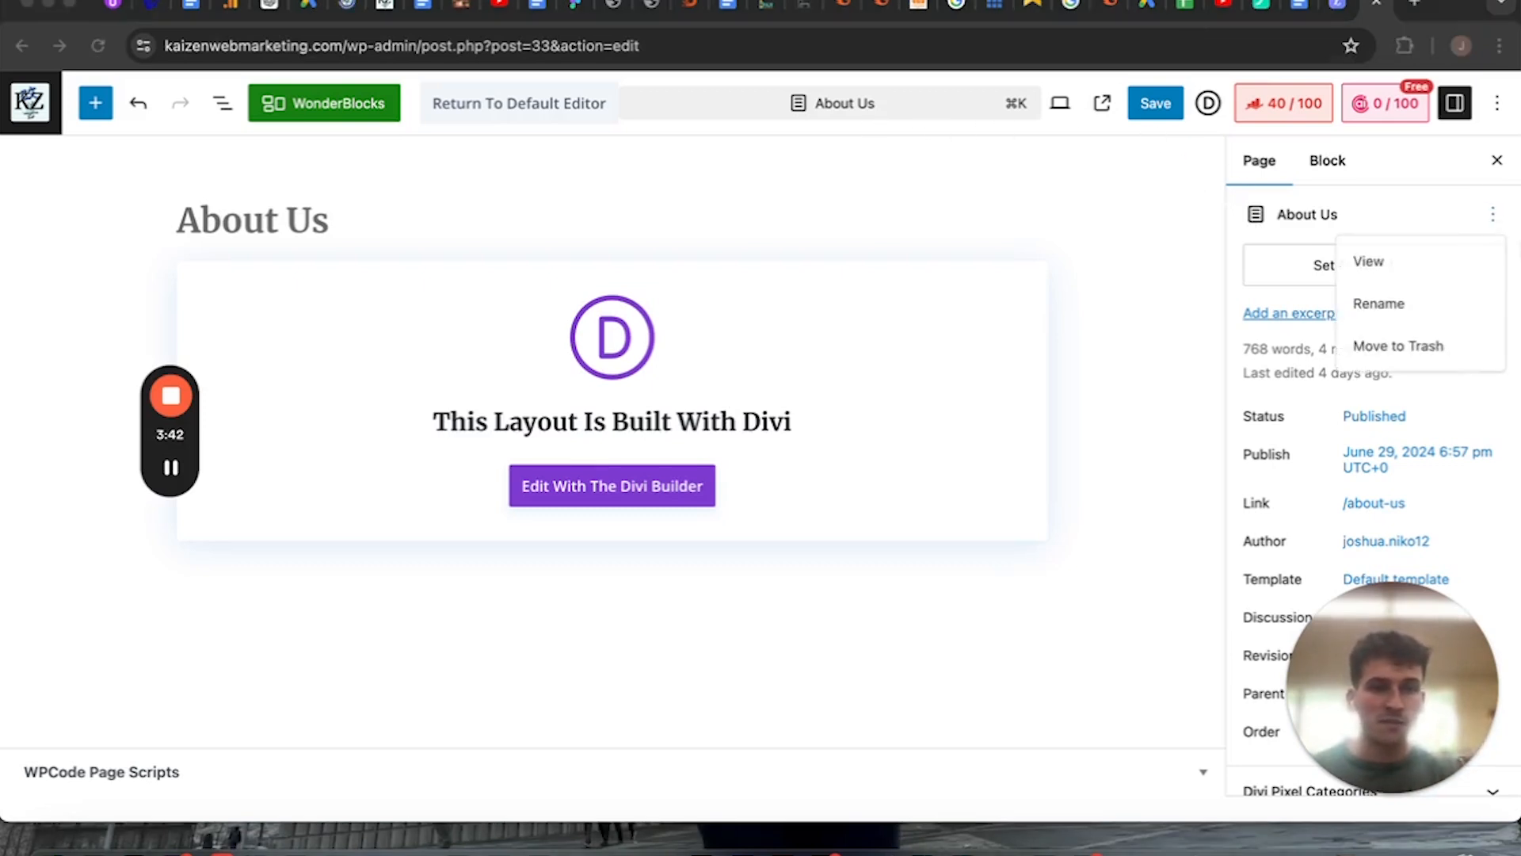
pyautogui.click(1337, 165)
pyautogui.click(1329, 162)
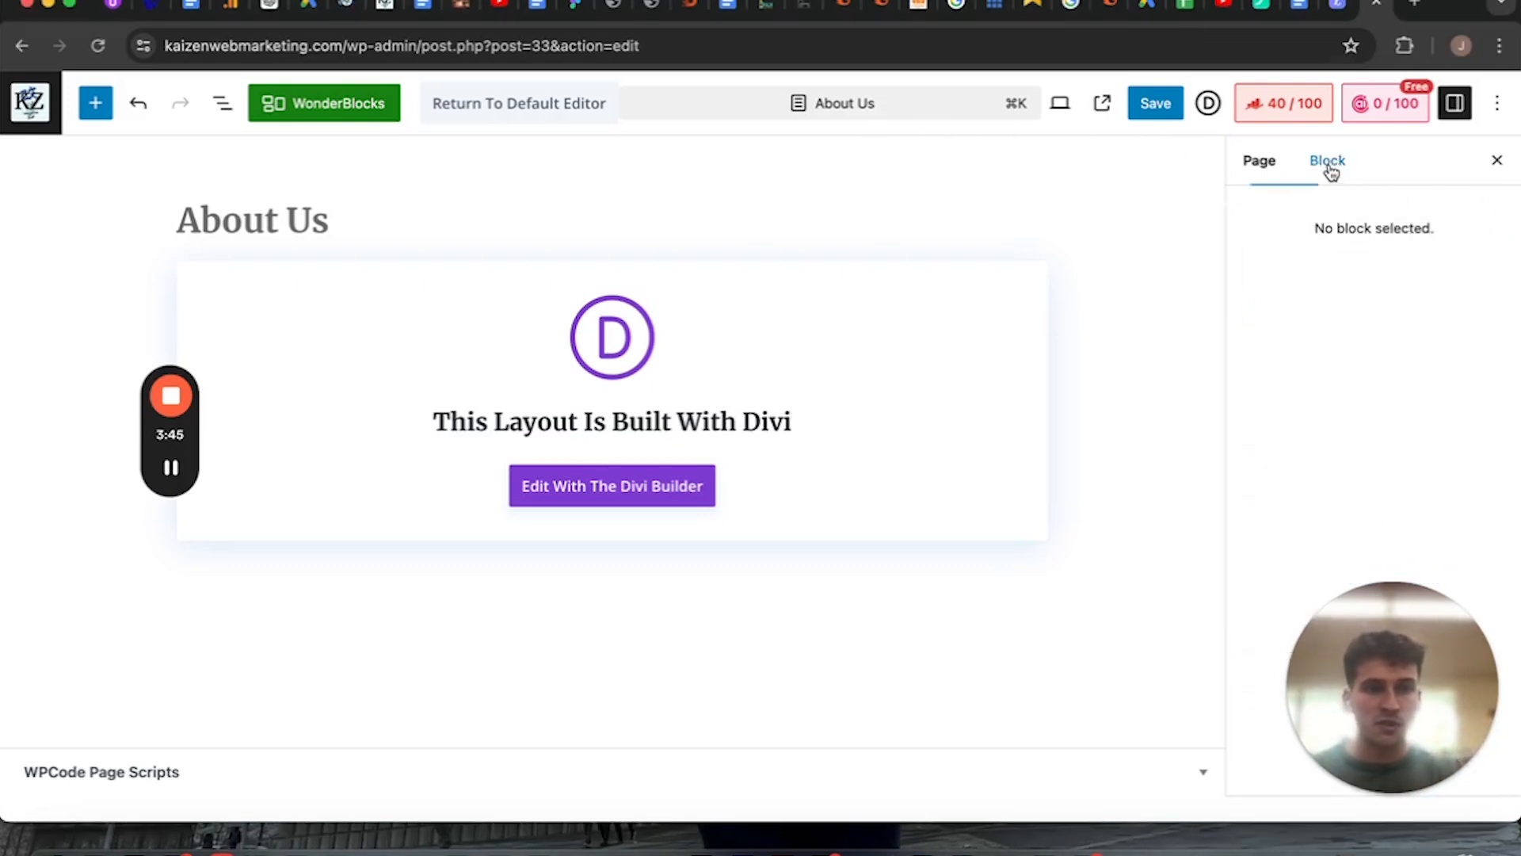
pyautogui.click(1257, 164)
# Open the Rank Math settings for the About Us page and review the snippet preview, focus keyword and Basic SEO checks.
pyautogui.click(1497, 104)
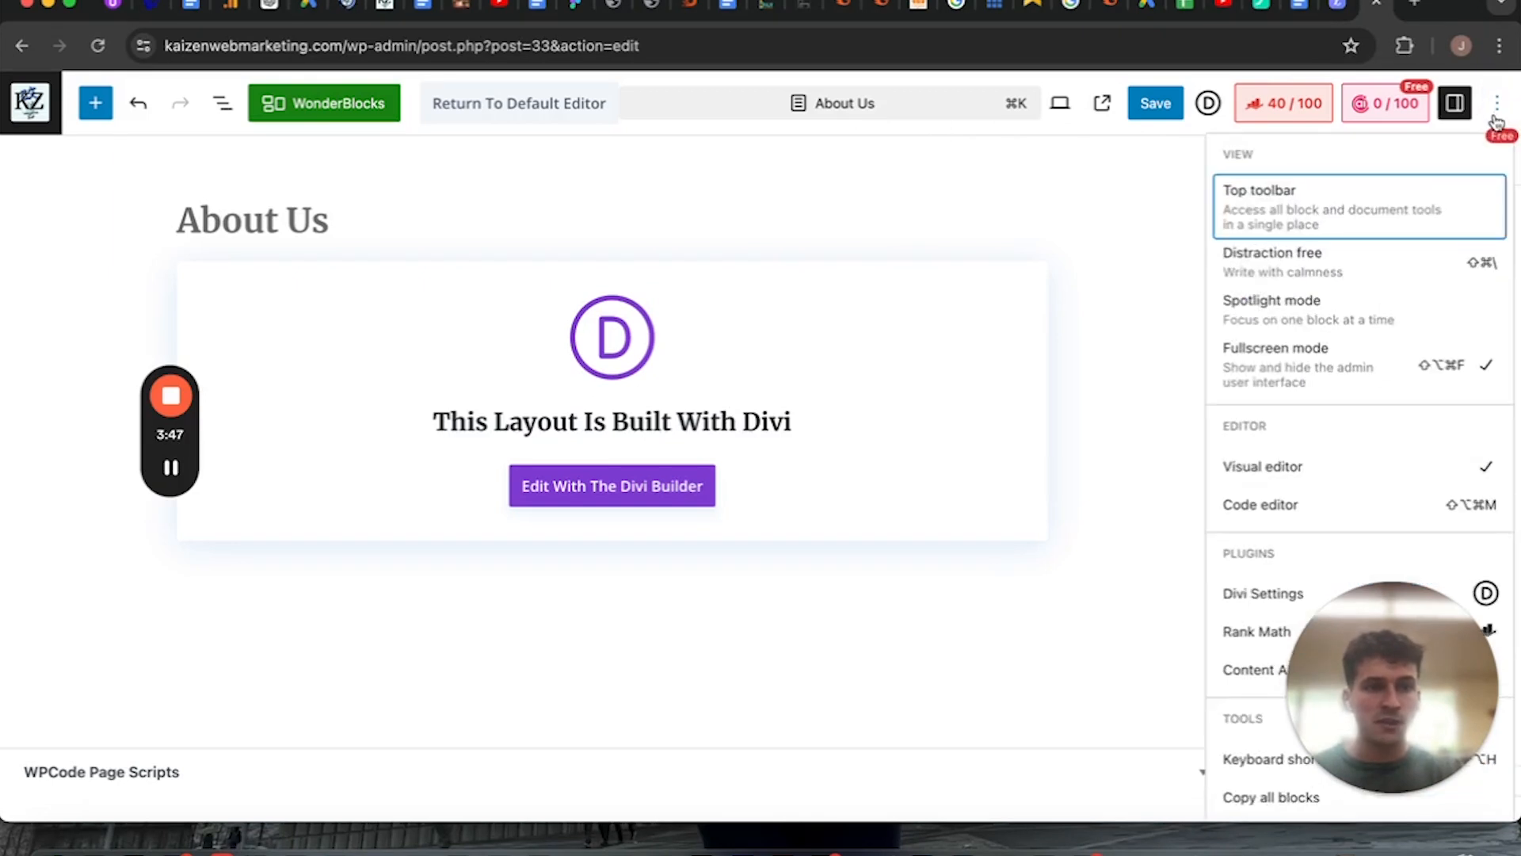
pyautogui.scroll(-2, 1253, 523)
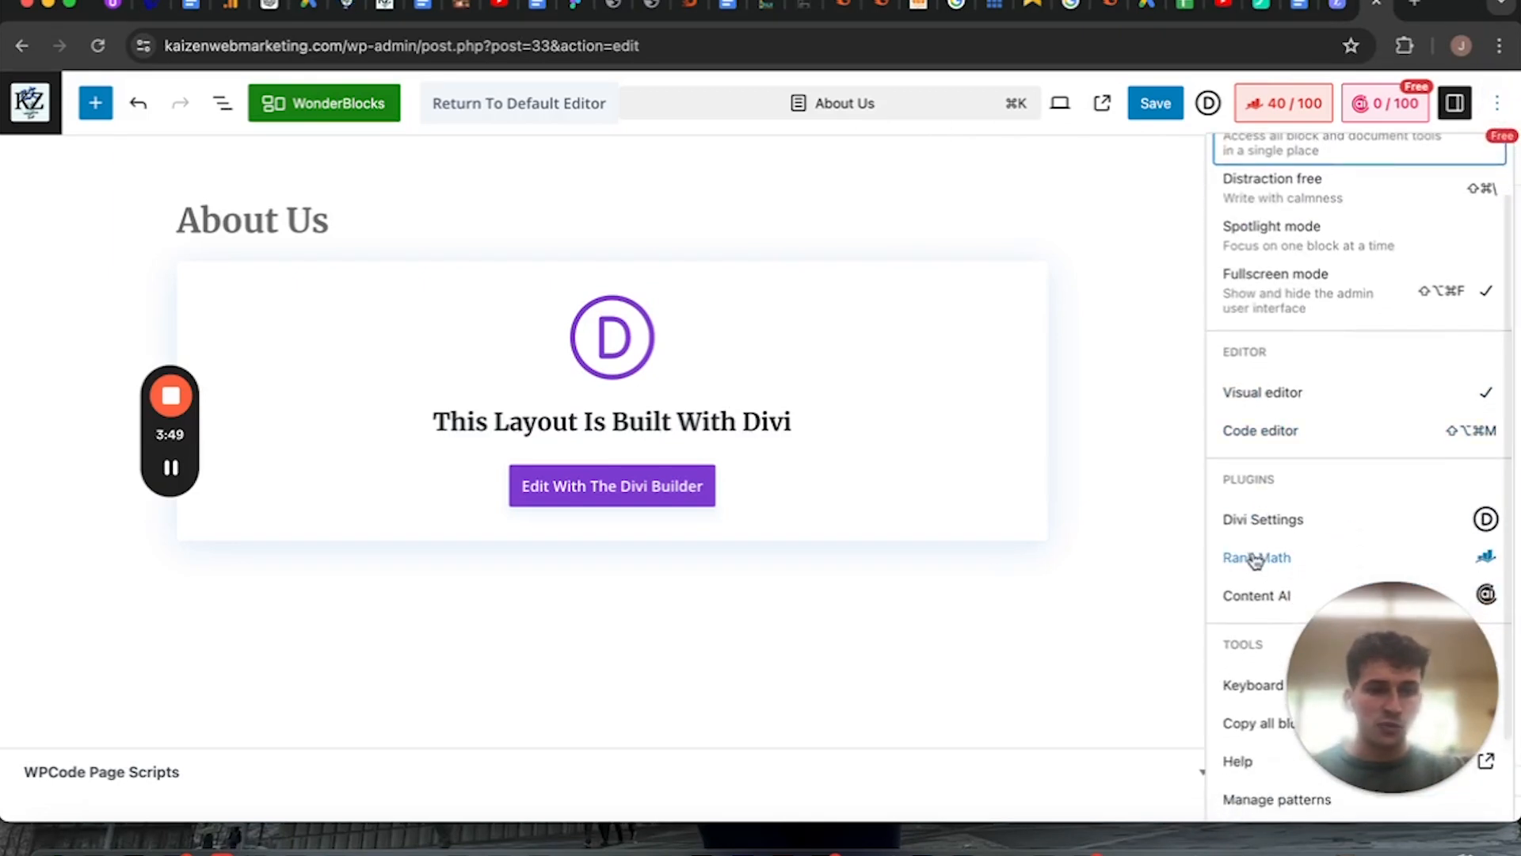
pyautogui.click(1255, 558)
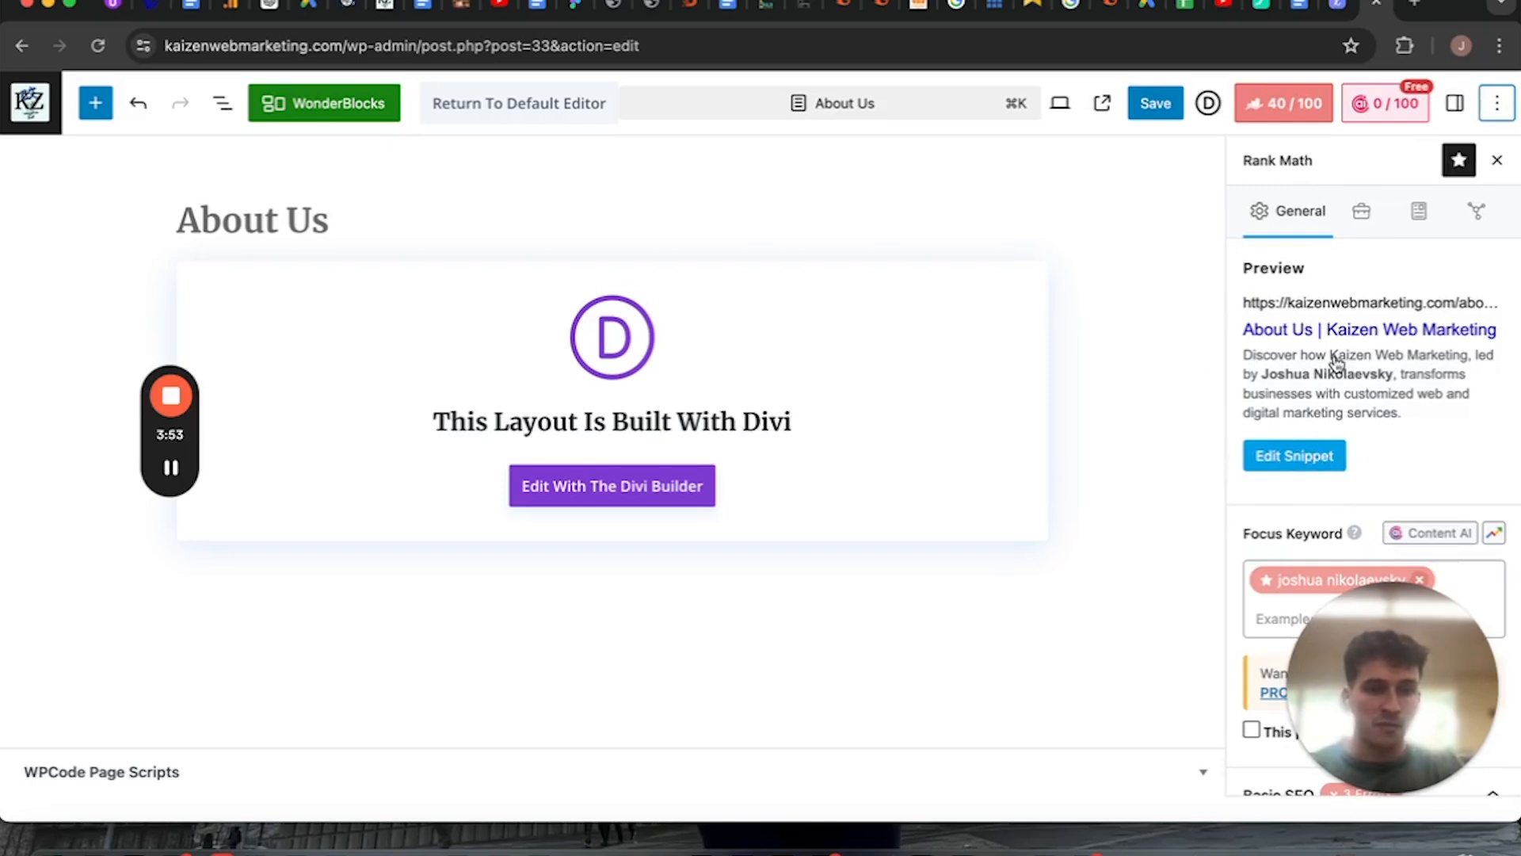
pyautogui.scroll(-2, 1334, 507)
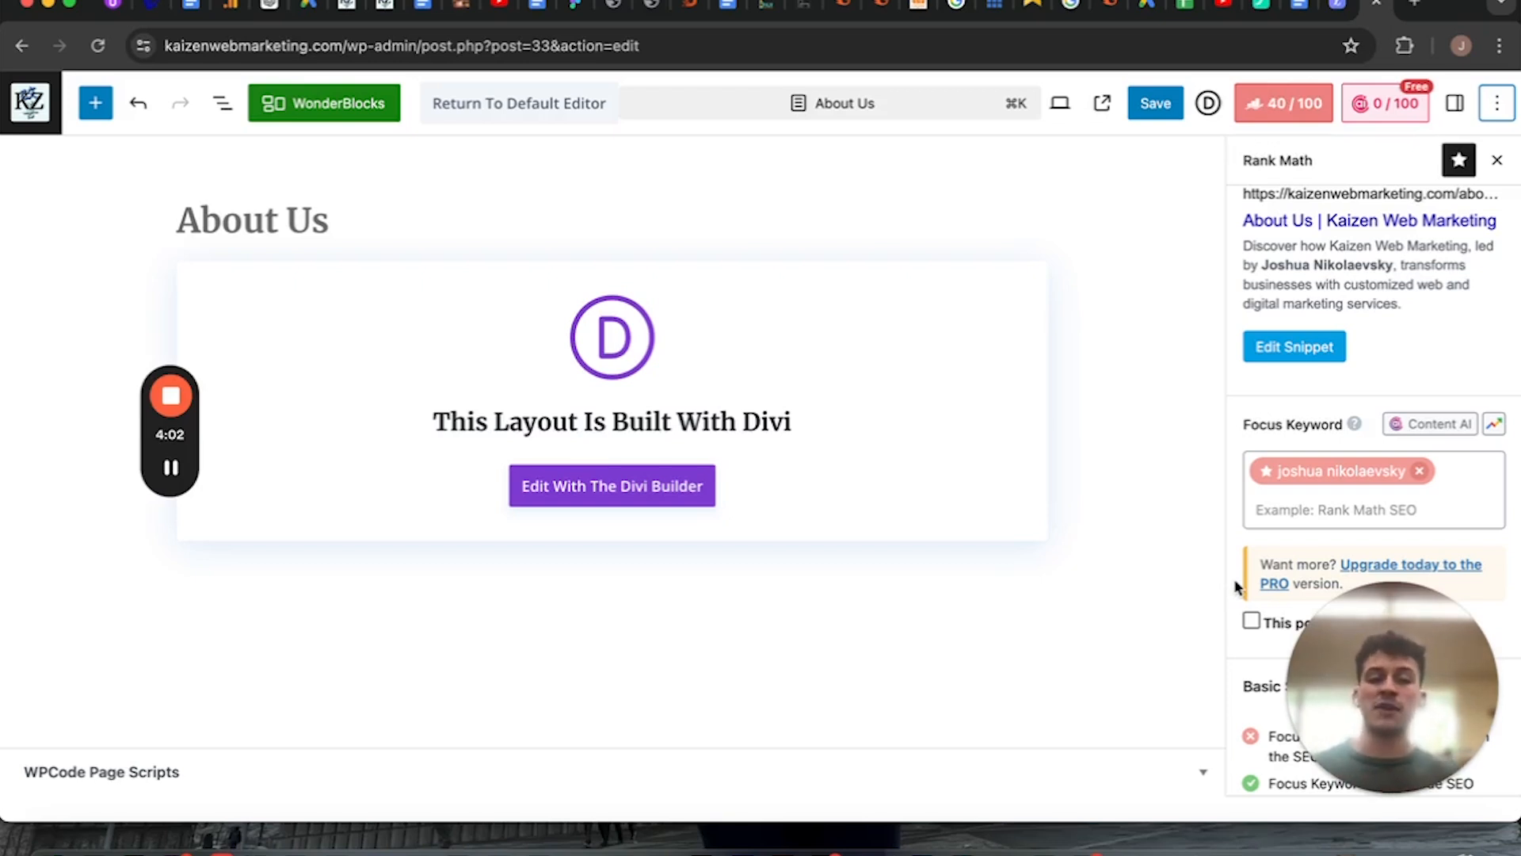
pyautogui.scroll(-5, 1236, 587)
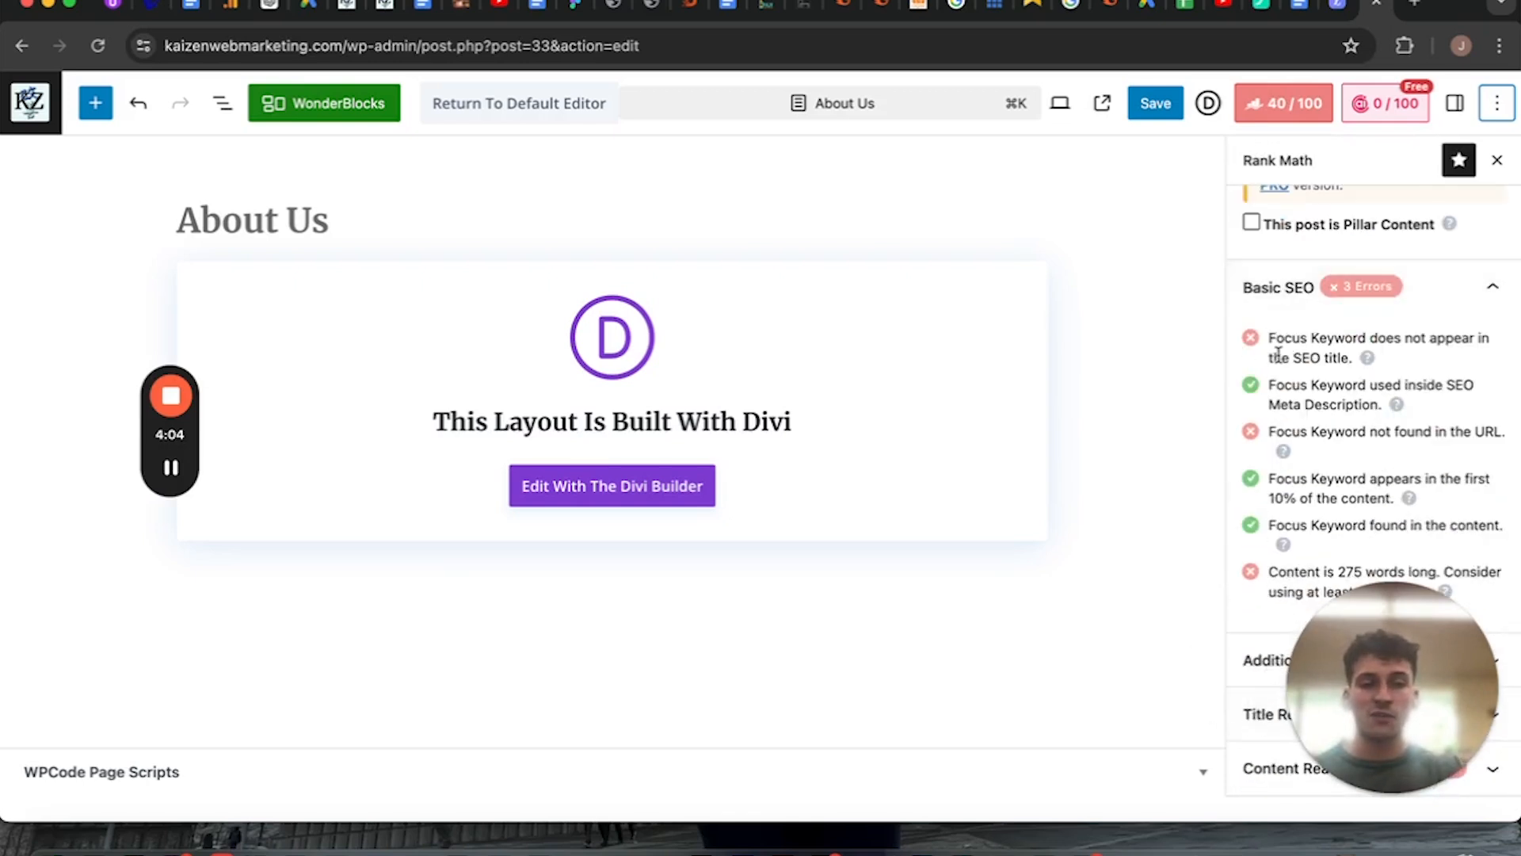
pyautogui.scroll(5, 1283, 335)
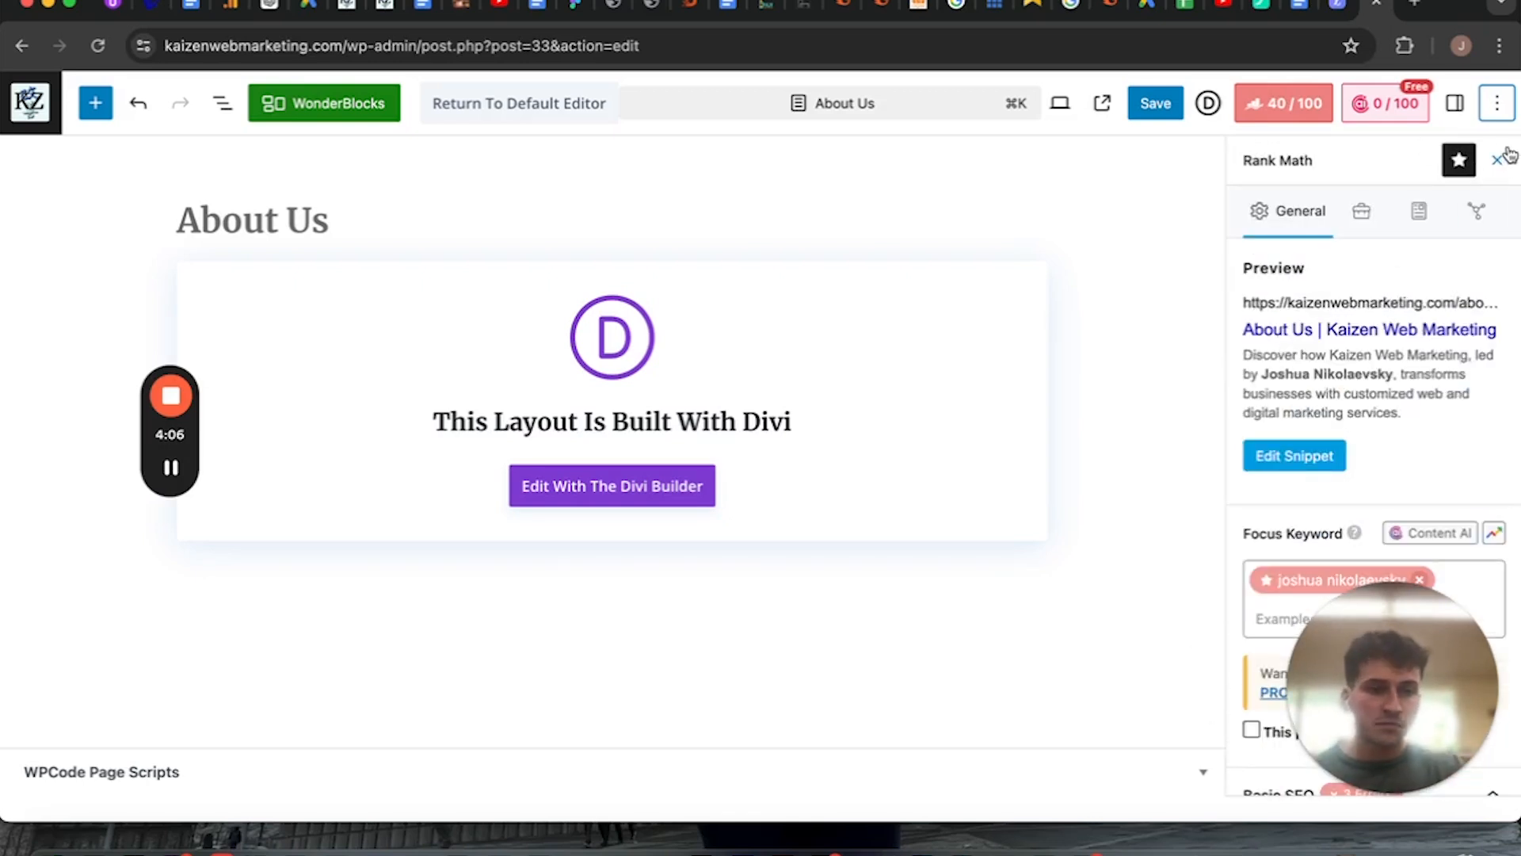
# Leave the About Us editor and open the list of all posts.
pyautogui.click(1497, 103)
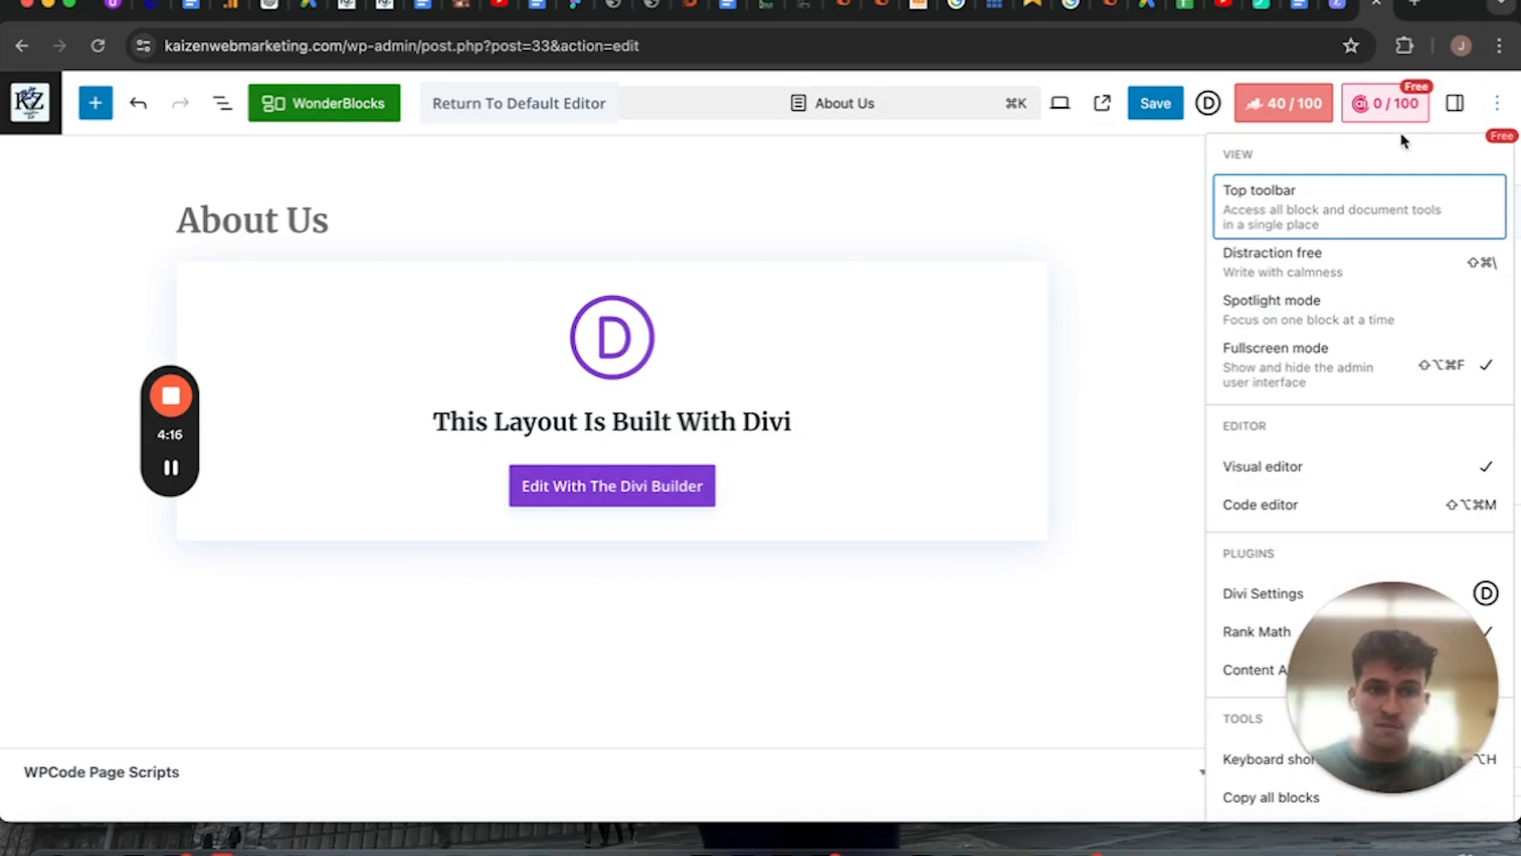
pyautogui.click(30, 107)
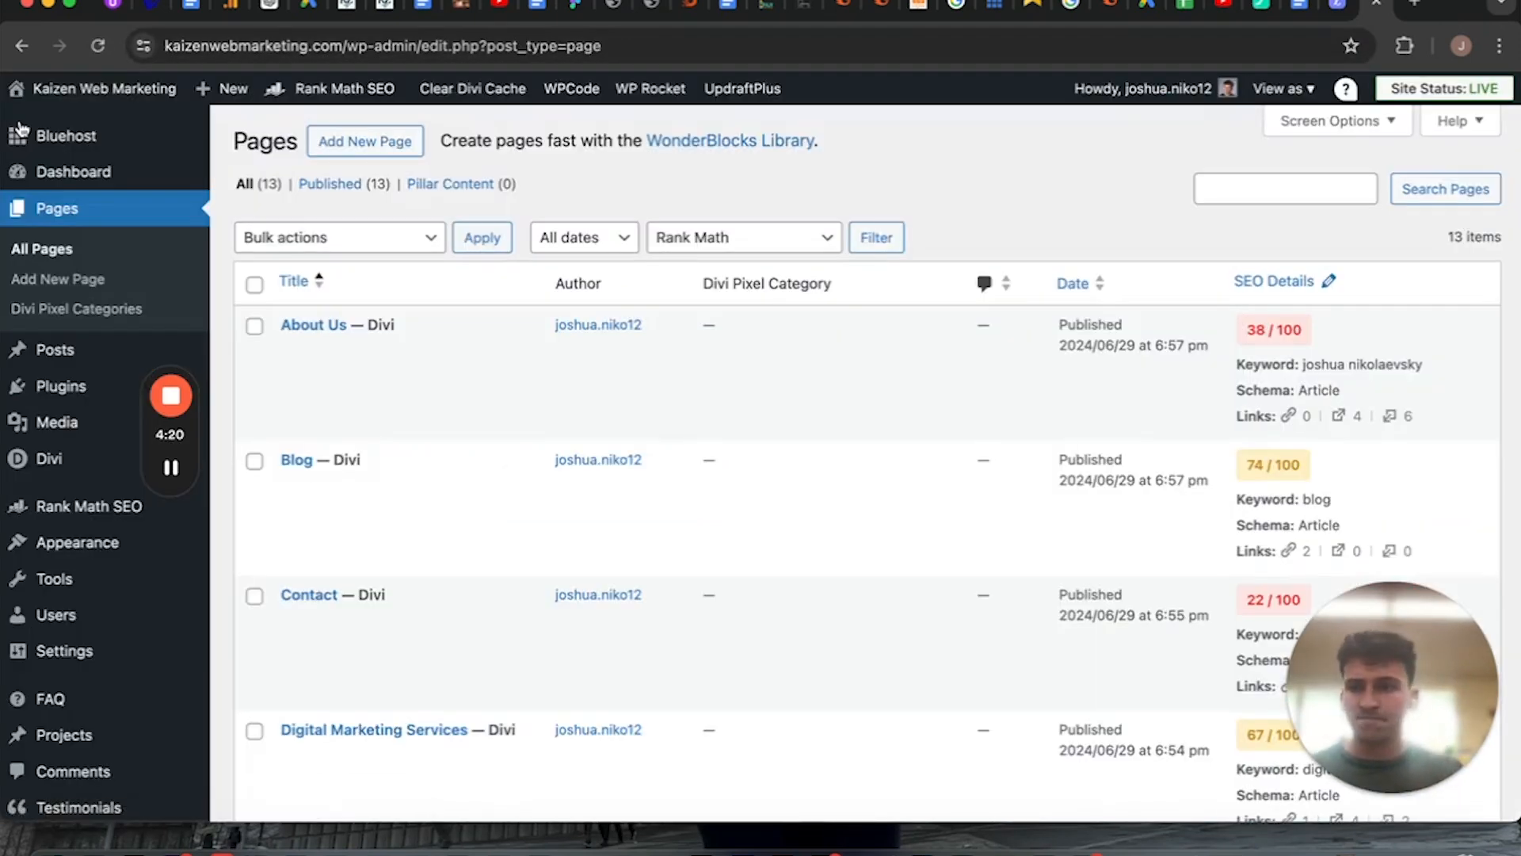
pyautogui.moveTo(50, 424)
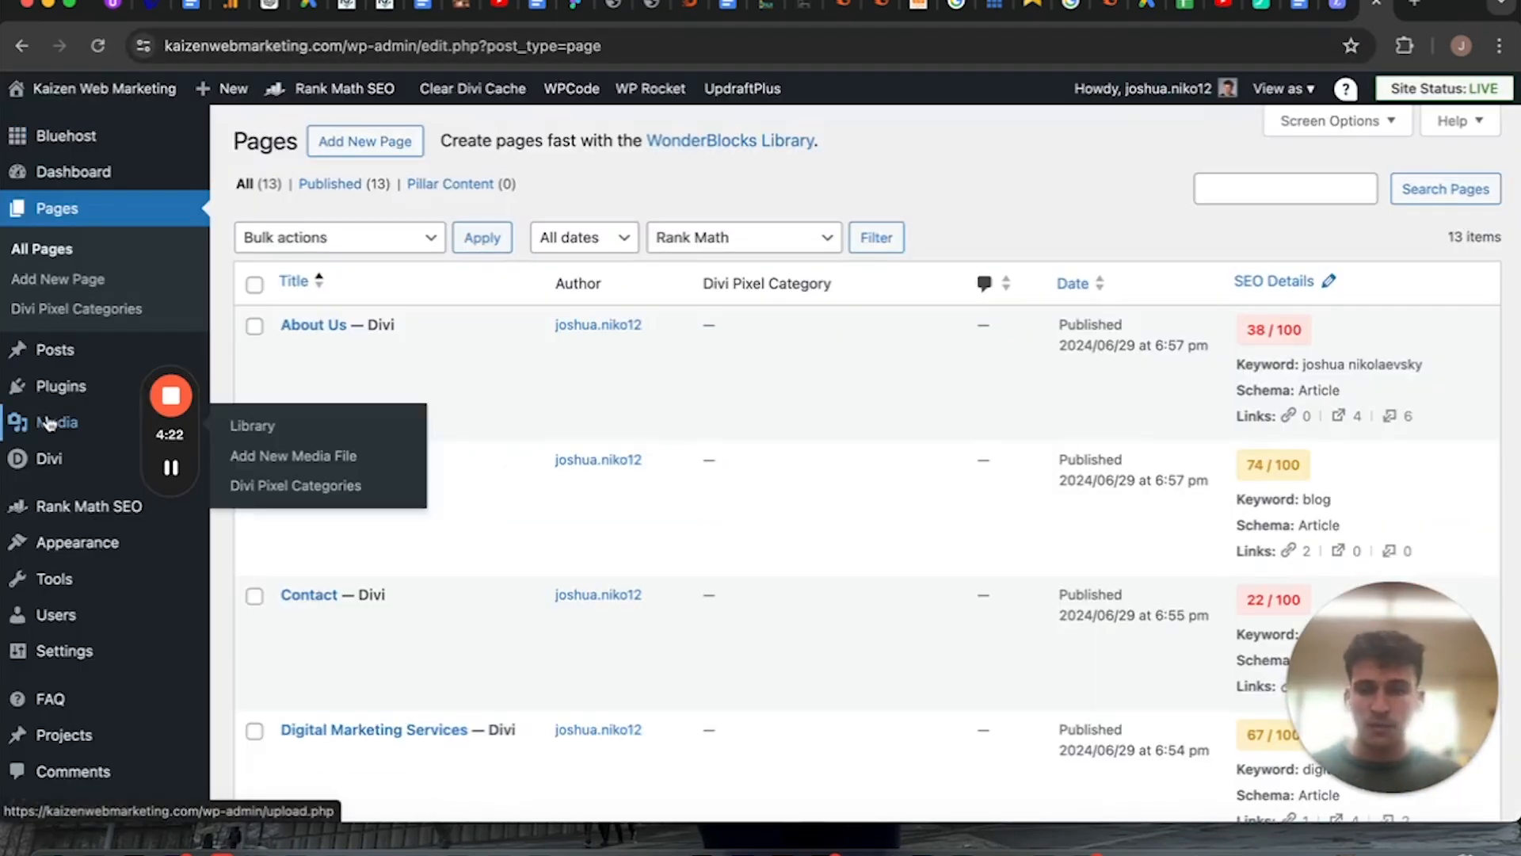
pyautogui.click(71, 353)
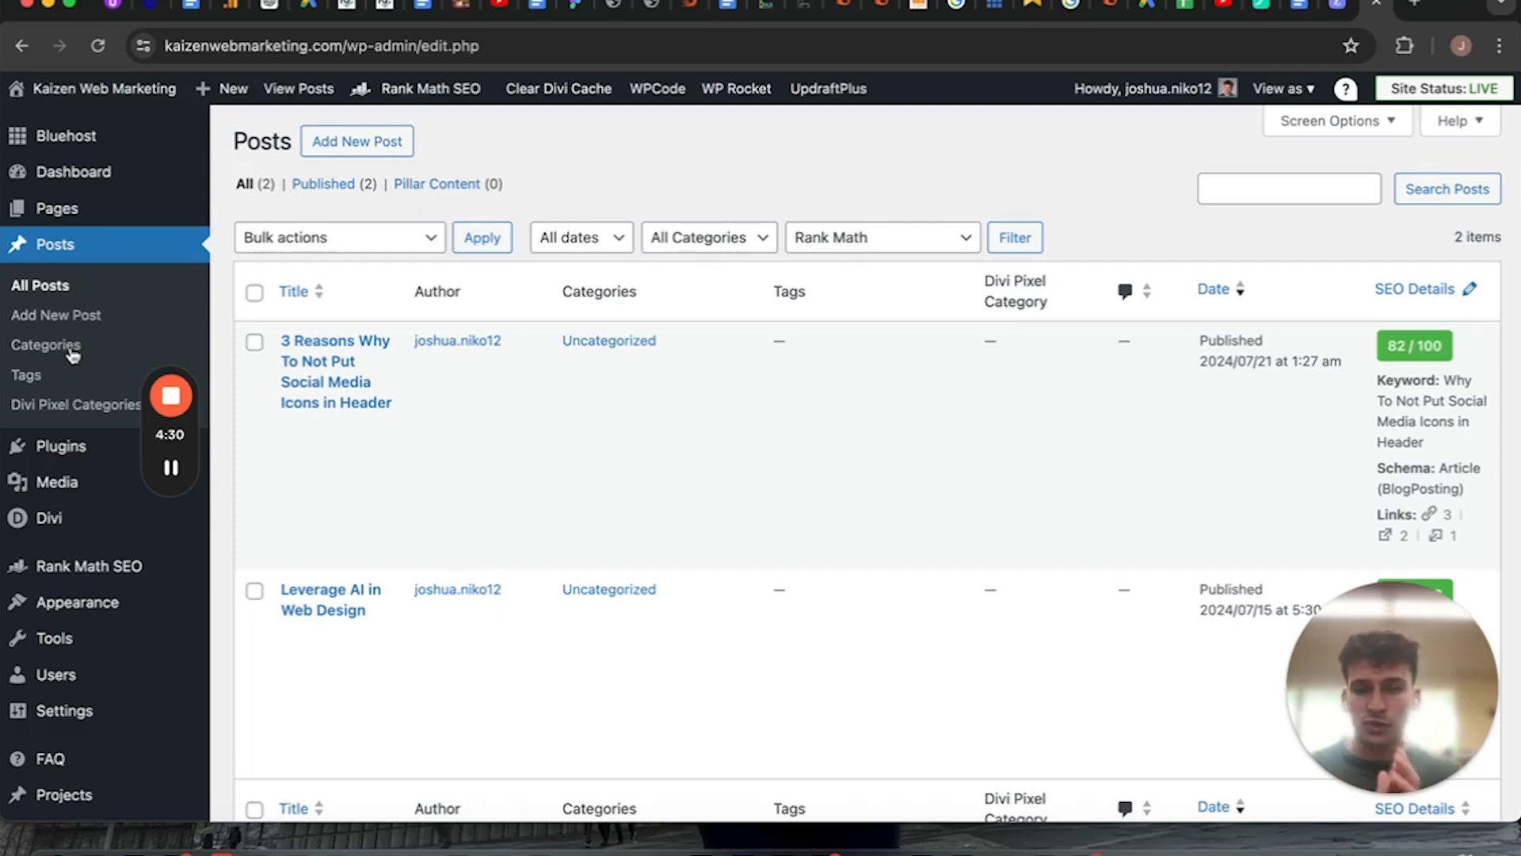
pyautogui.moveTo(234, 425)
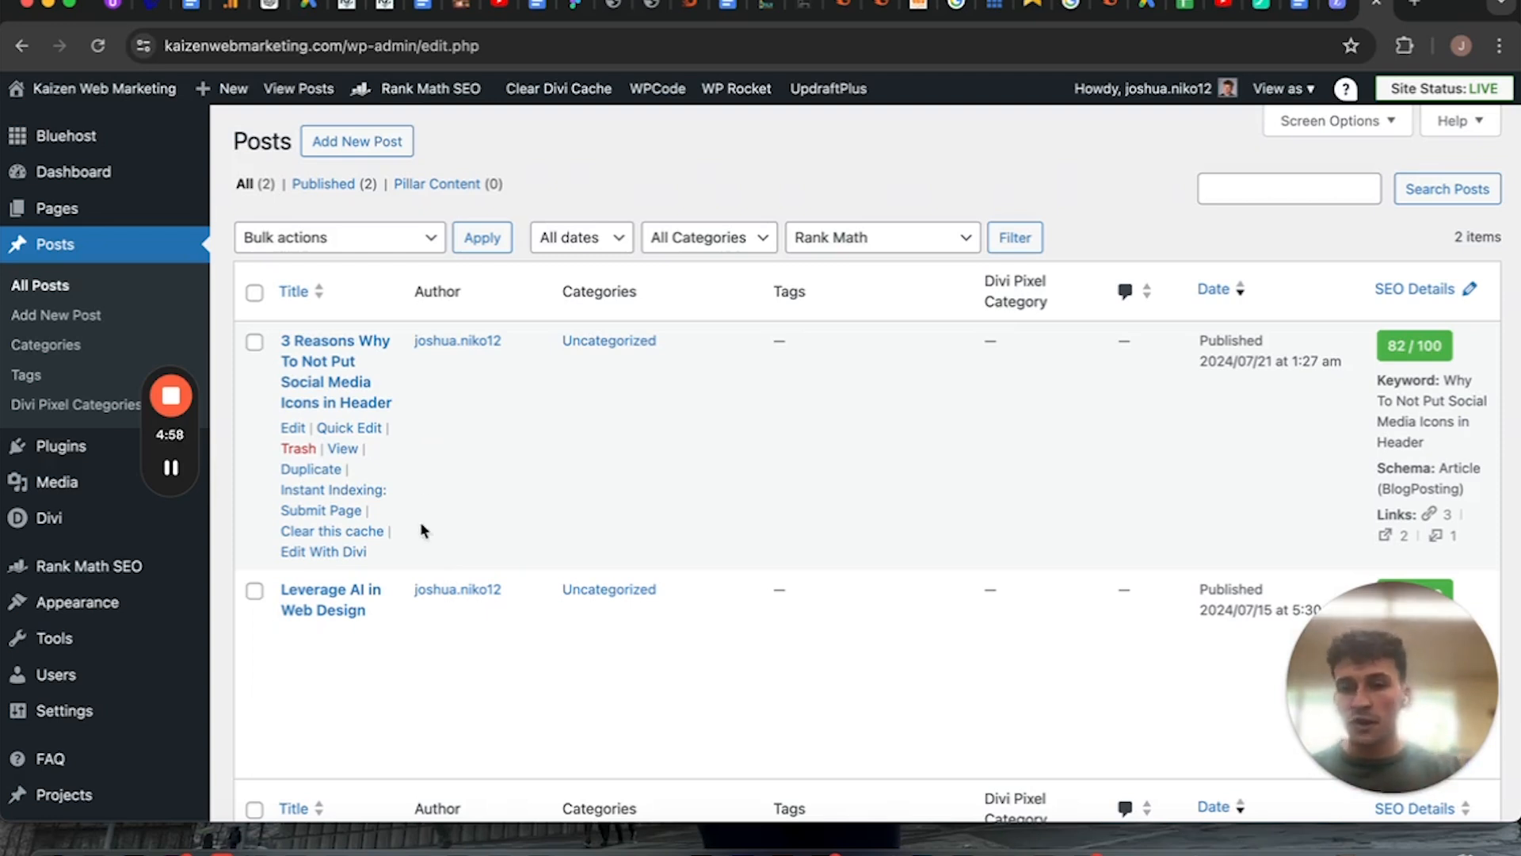
pyautogui.scroll(-1, 420, 522)
pyautogui.click(1300, 154)
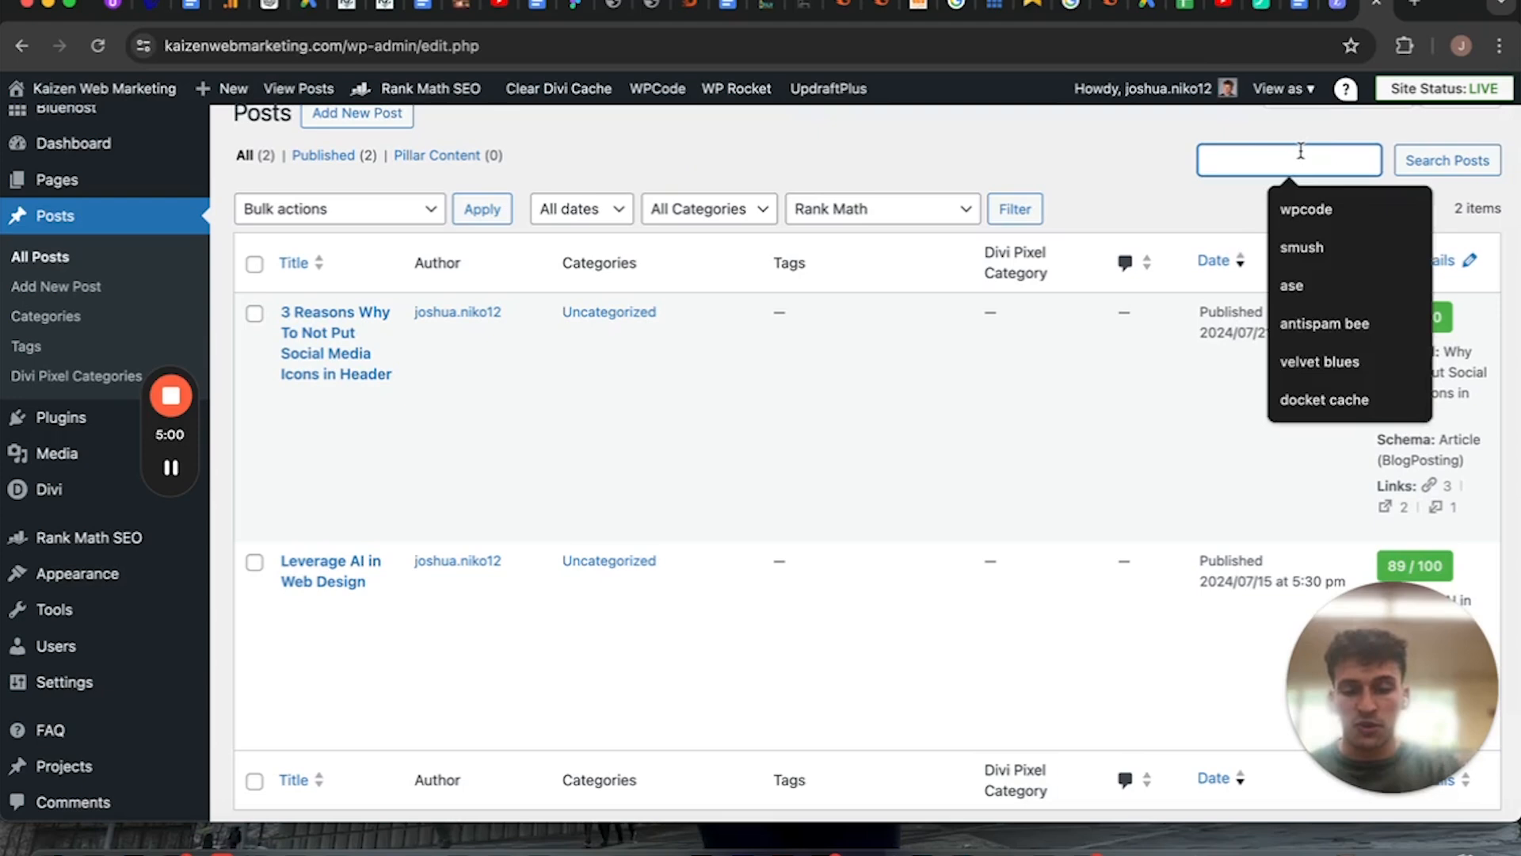
pyautogui.write('hol')
pyautogui.press('BackSpace')
pyautogui.press('BackSpace')
pyautogui.press('BackSpace')
pyautogui.scroll(1, 466, 183)
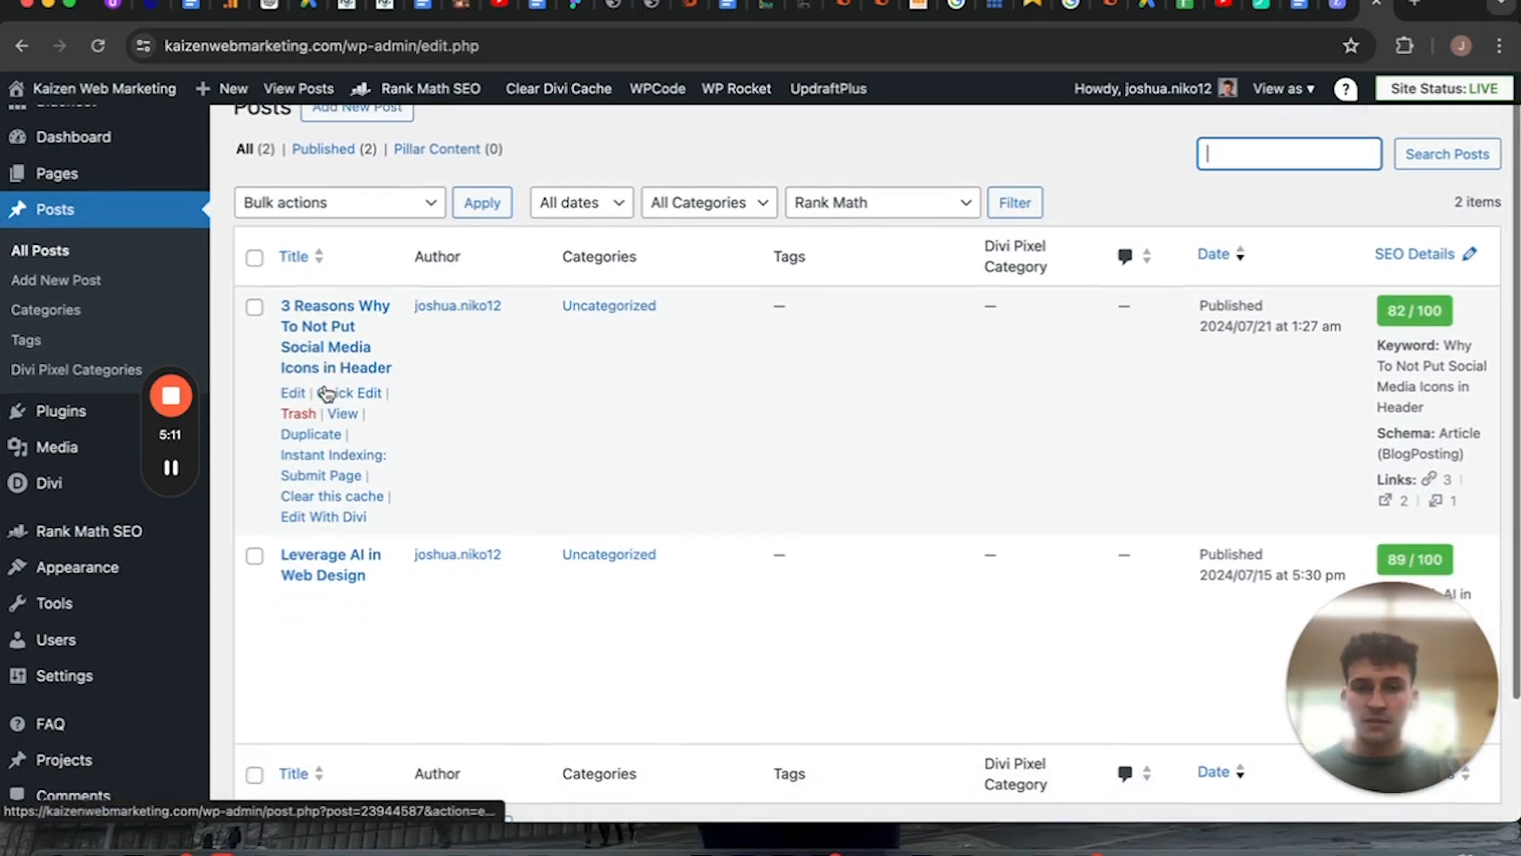
# Open the list of installed plugins and review the plugins and the admin sections related to them.
pyautogui.scroll(-1, 348, 396)
pyautogui.click(24, 411)
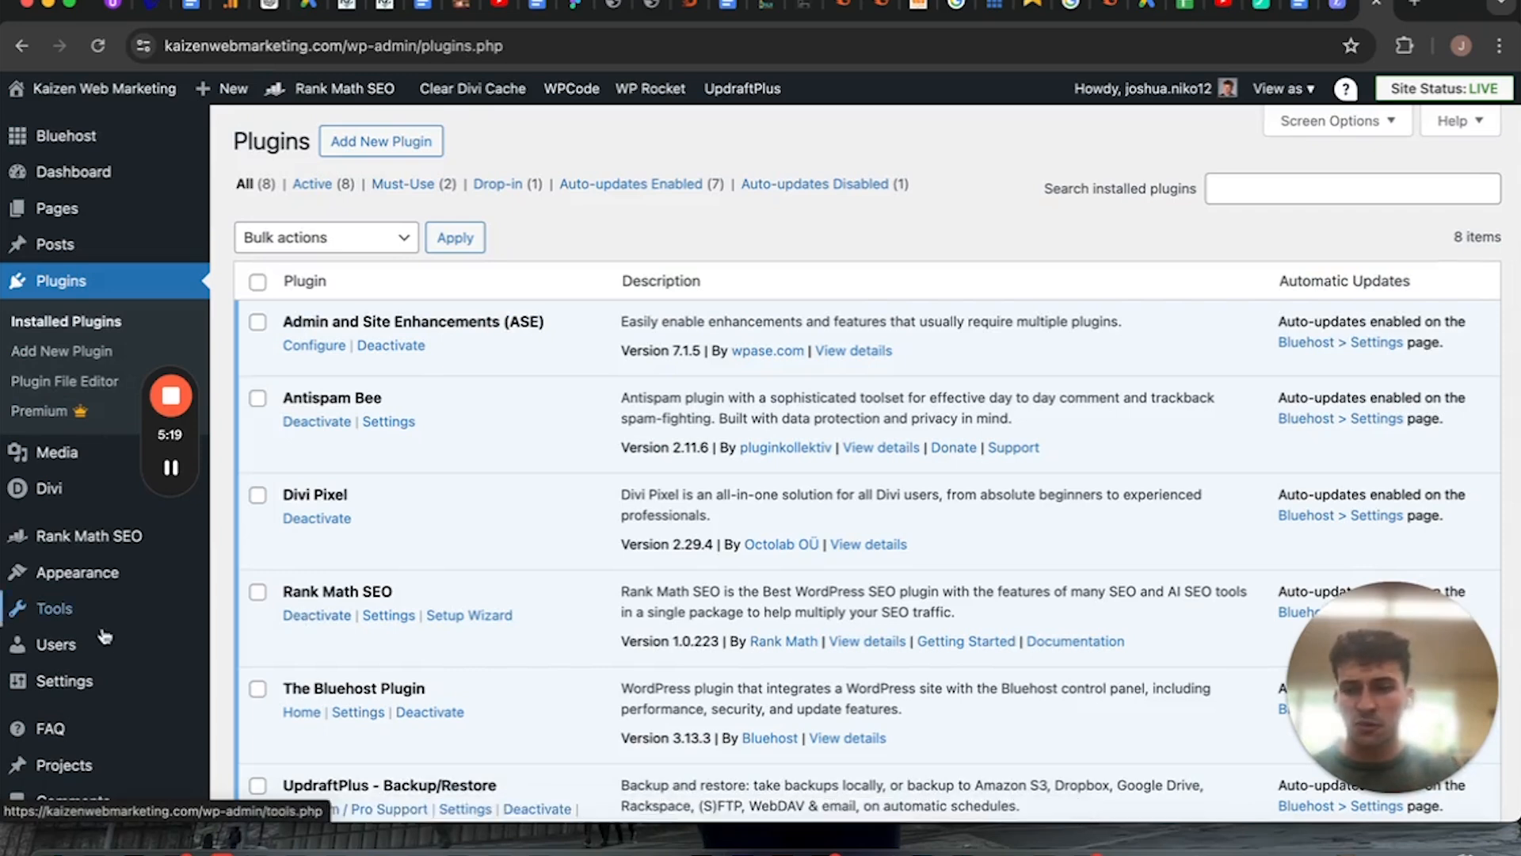
pyautogui.scroll(-5, 105, 626)
pyautogui.scroll(2, 94, 332)
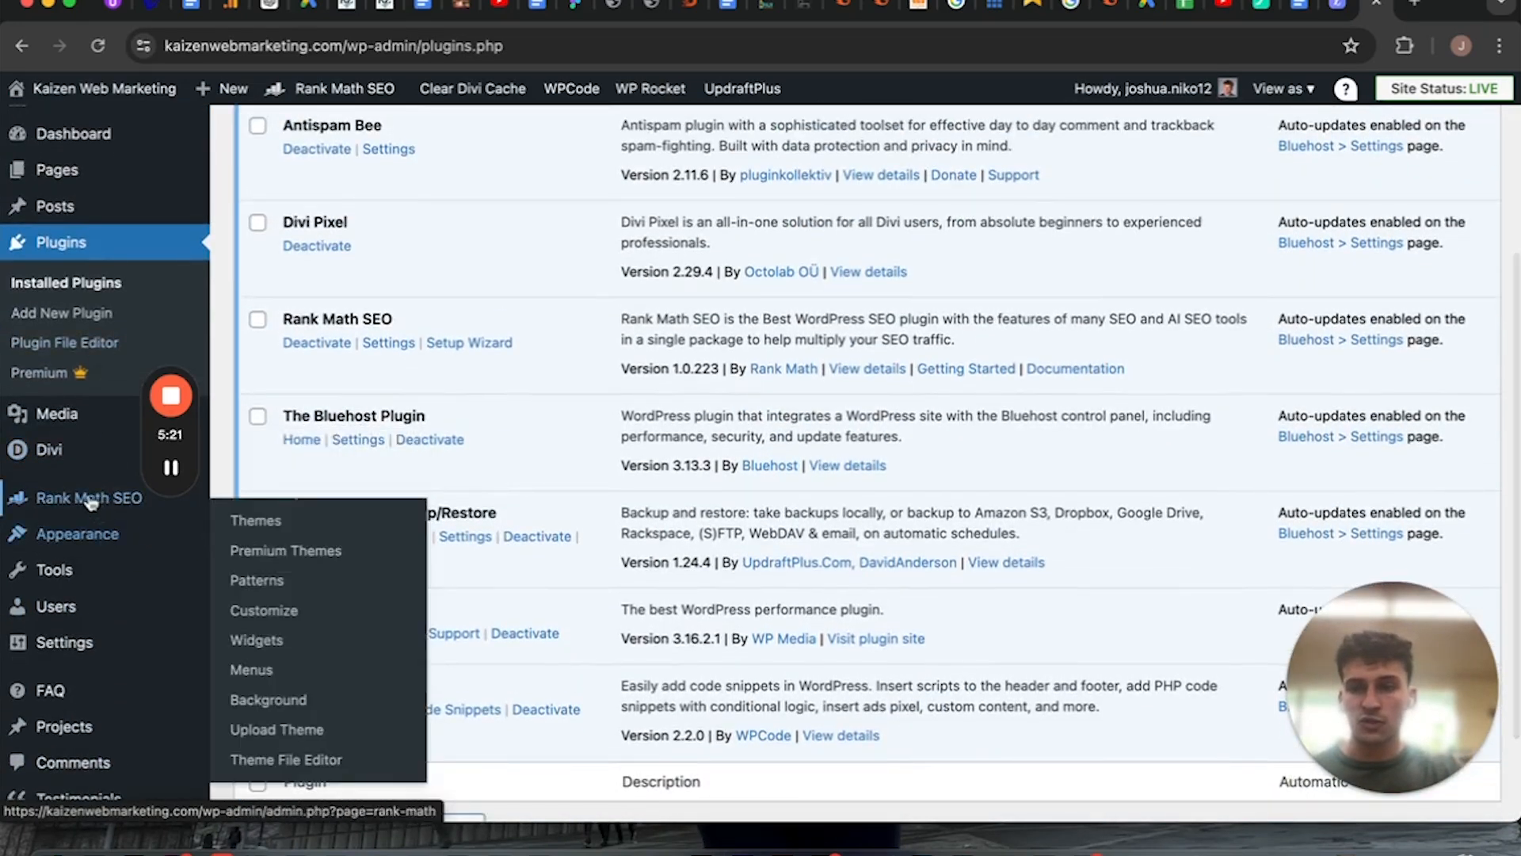
pyautogui.scroll(-2, 83, 602)
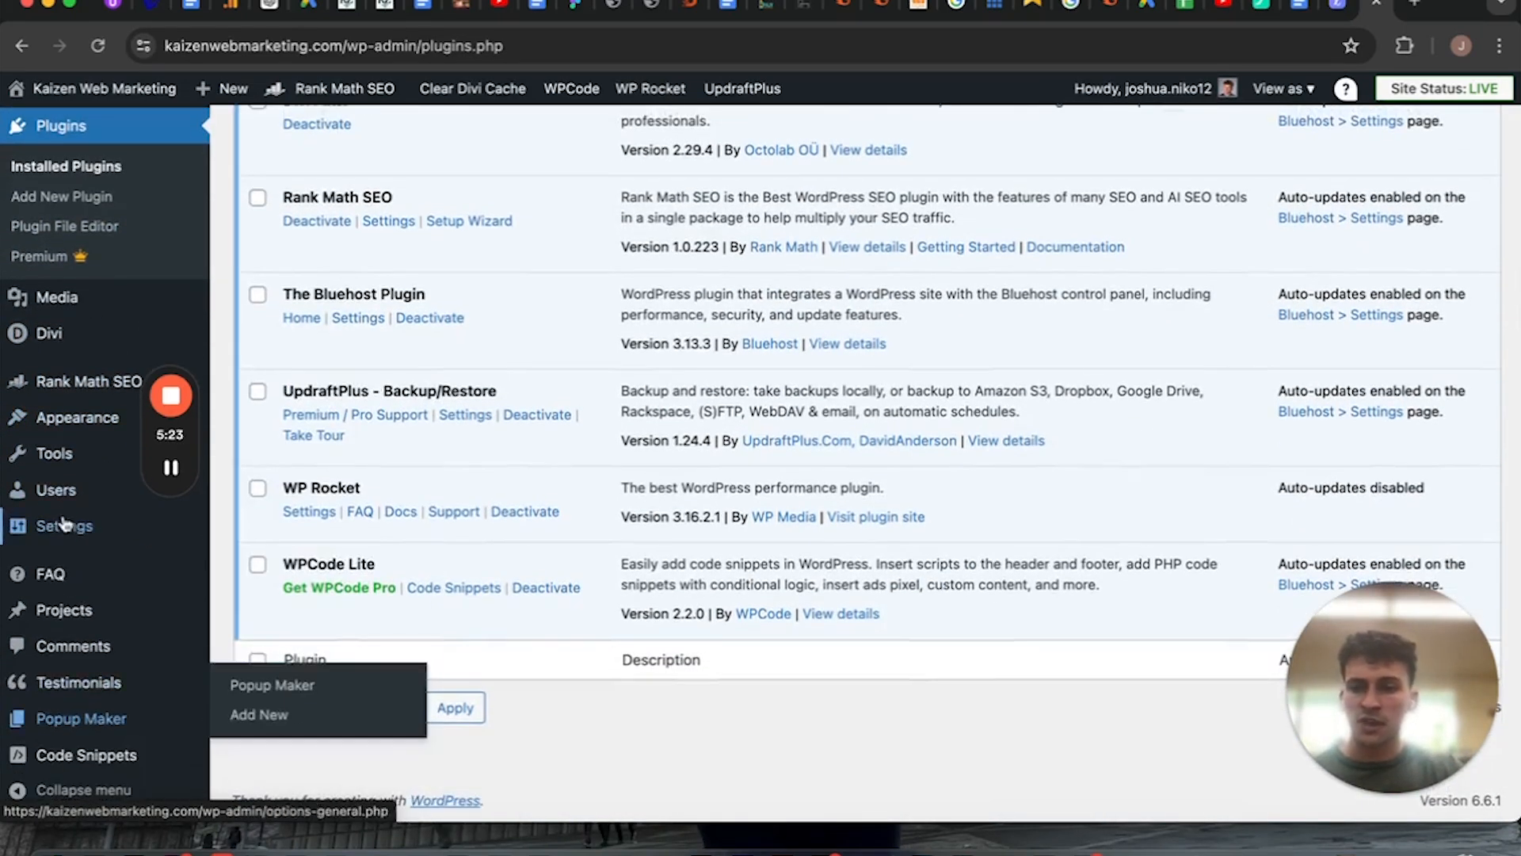
pyautogui.moveTo(64, 525)
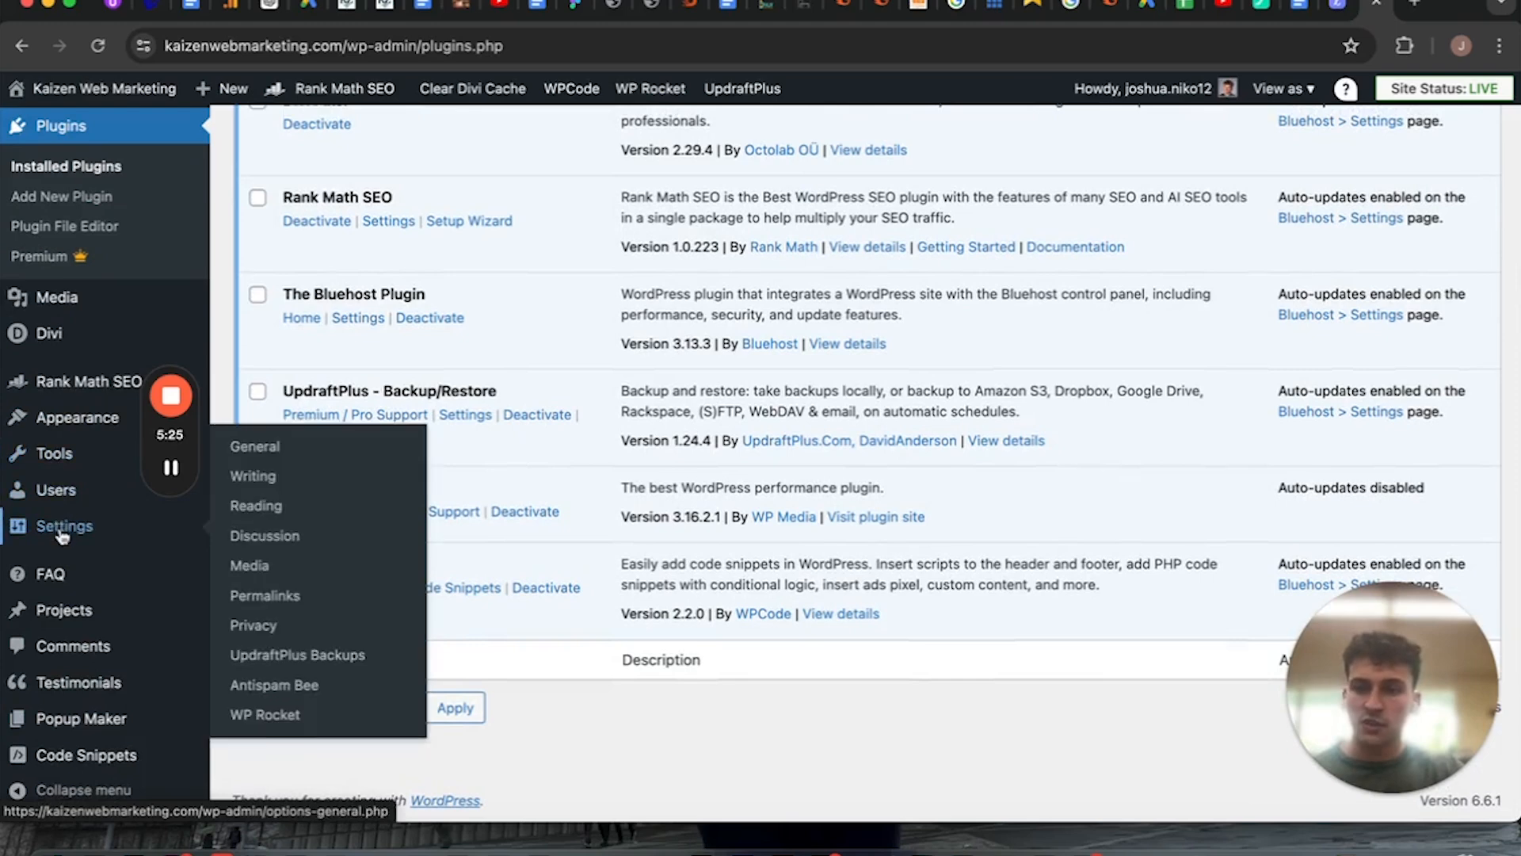
pyautogui.scroll(5, 536, 313)
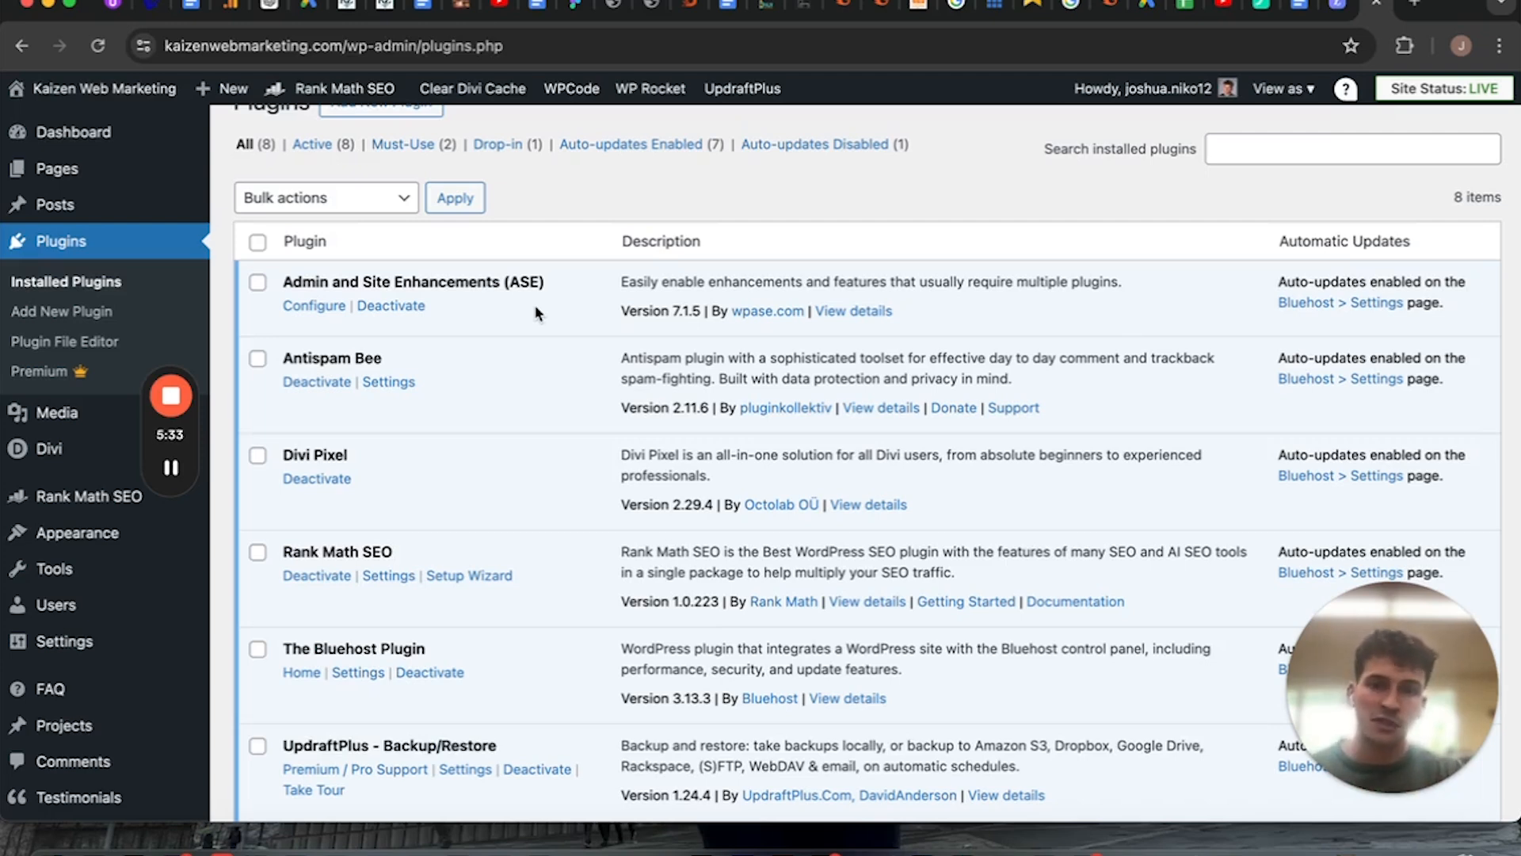
pyautogui.scroll(-10, 450, 445)
pyautogui.scroll(12, 449, 443)
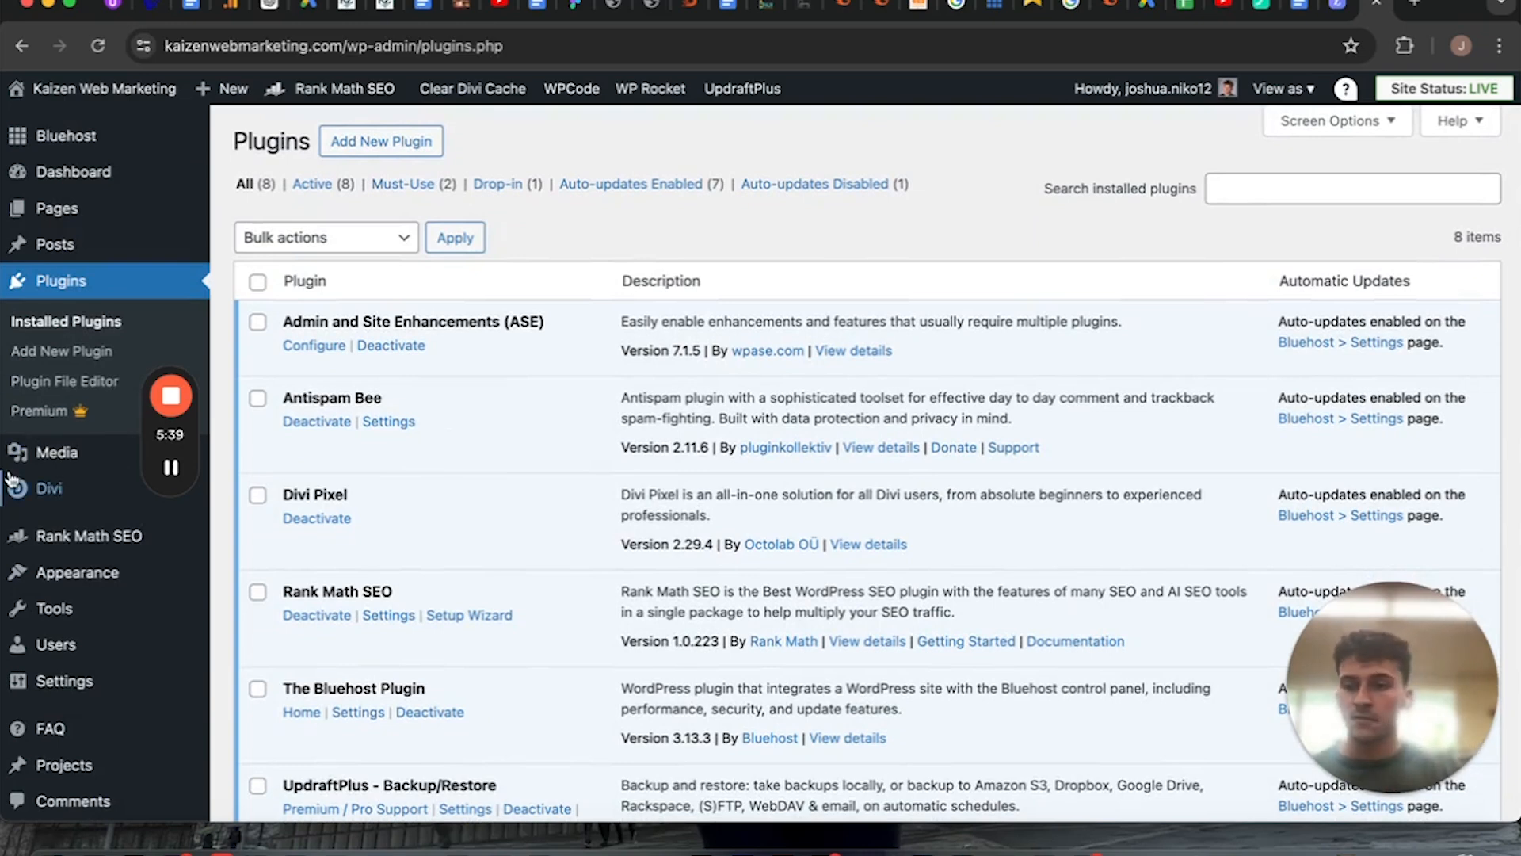
# Open the Media Library and browse its images, and show the available Divi options.
pyautogui.click(36, 460)
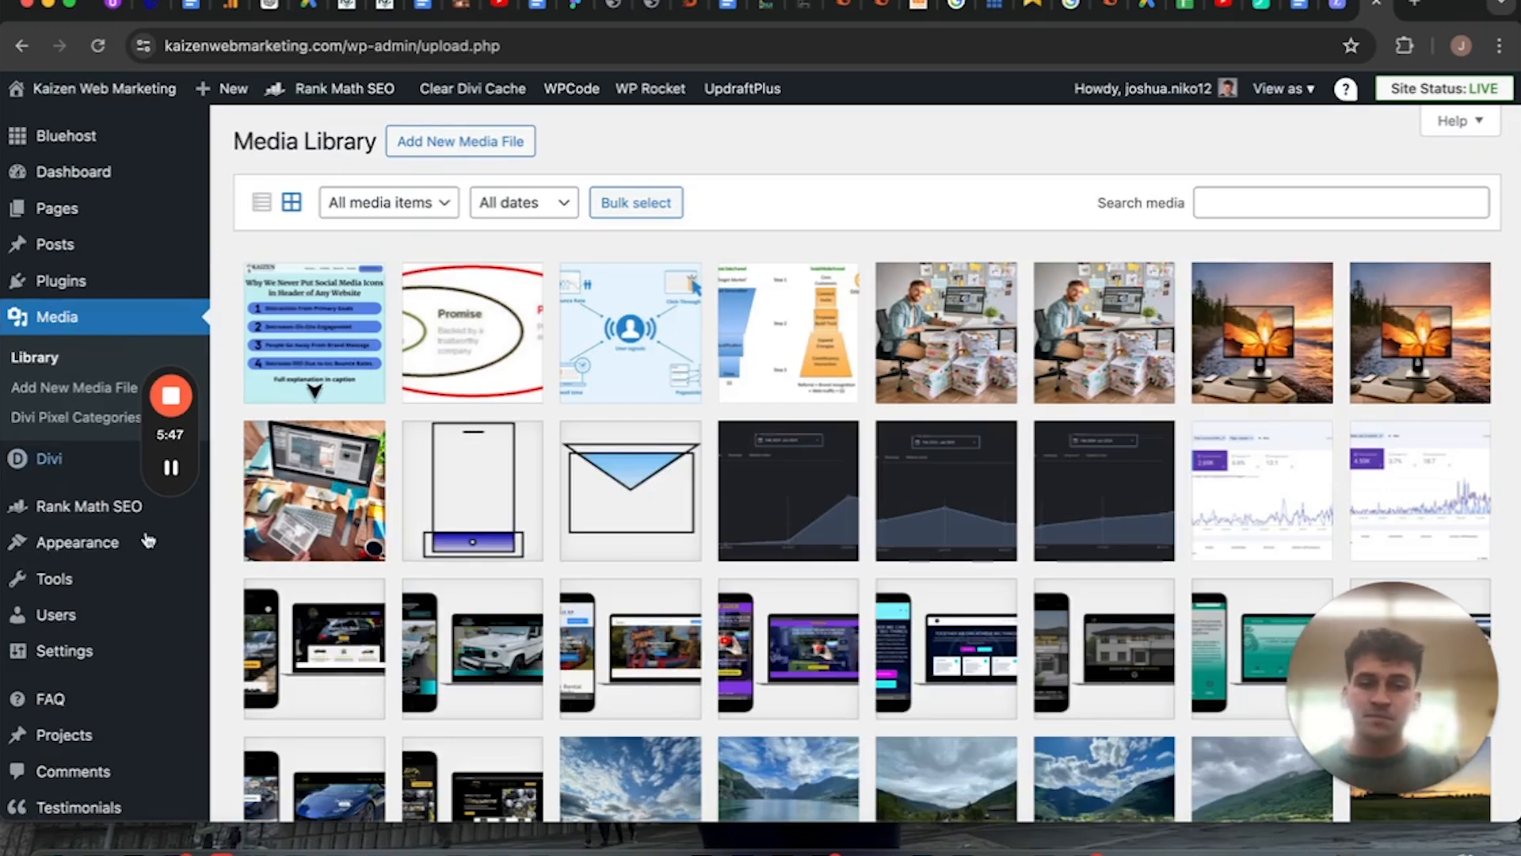
pyautogui.scroll(-20, 420, 557)
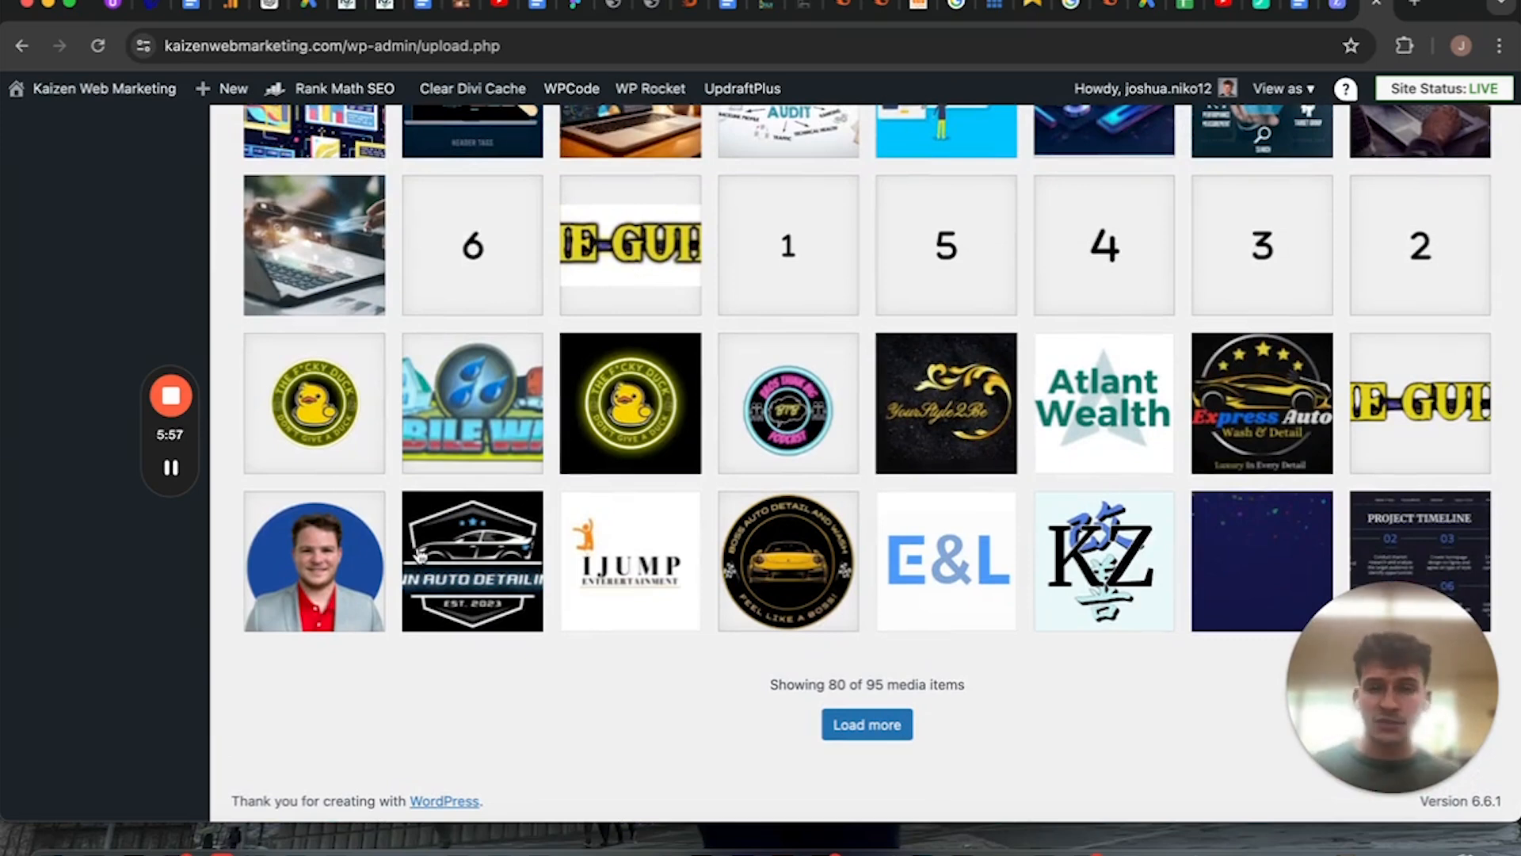
pyautogui.scroll(20, 248, 418)
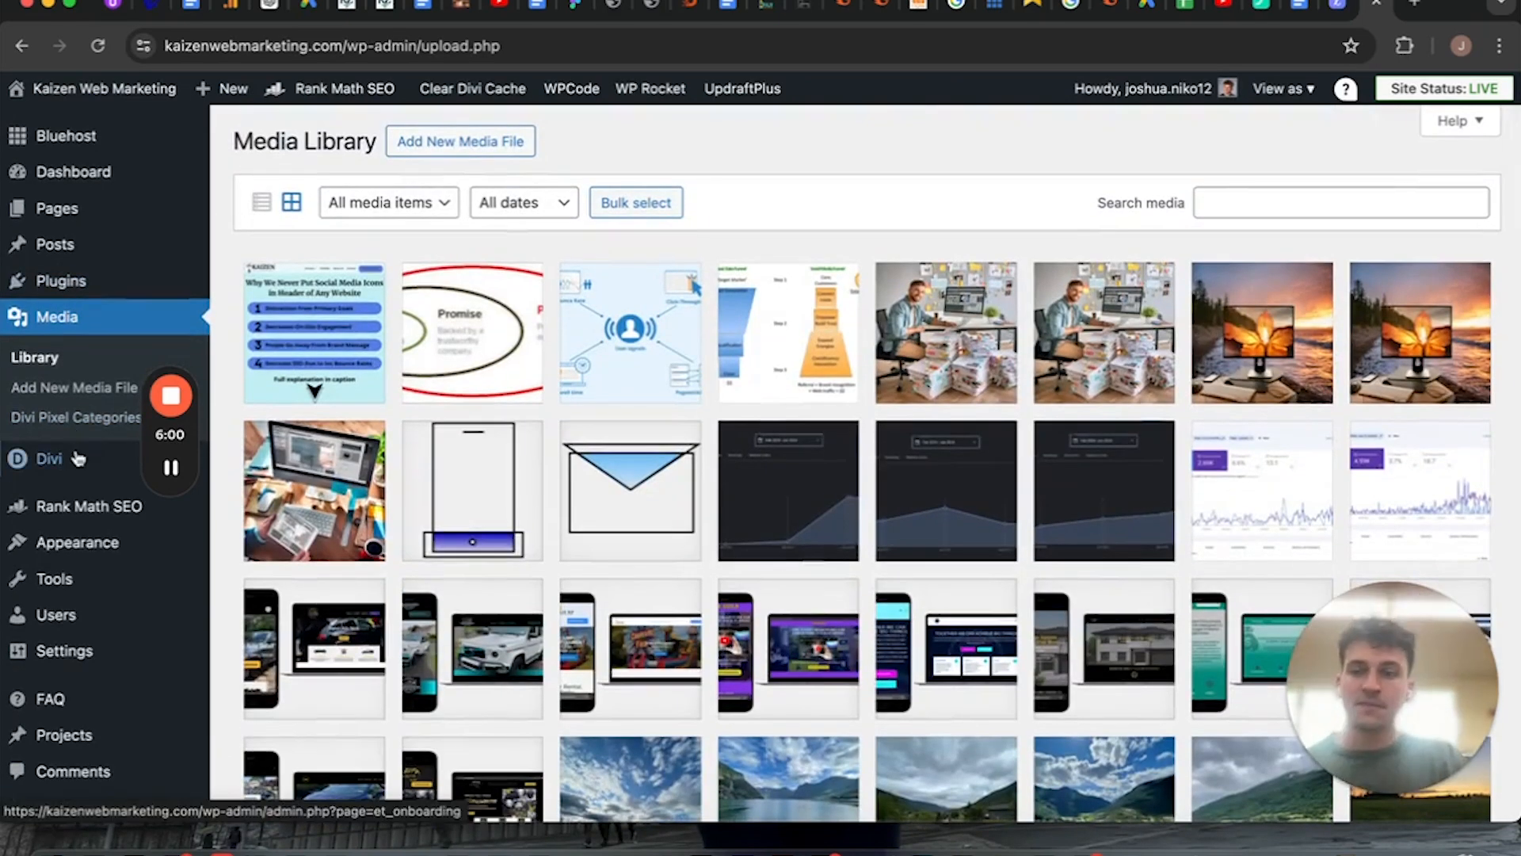
pyautogui.moveTo(78, 456)
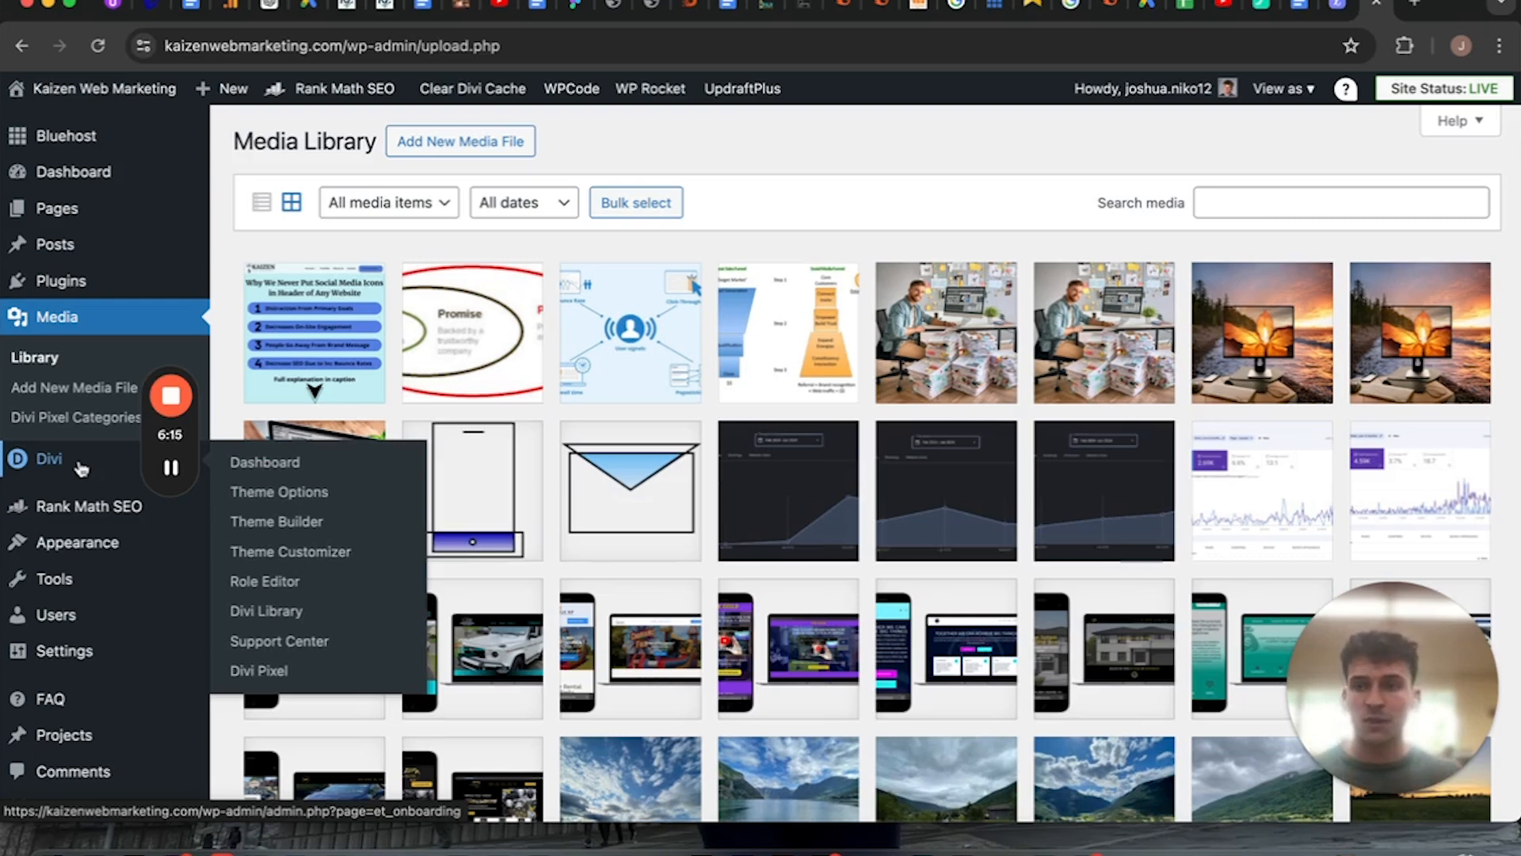
# Open the Rank Math SEO dashboard and review its modules and settings sections.
pyautogui.click(89, 505)
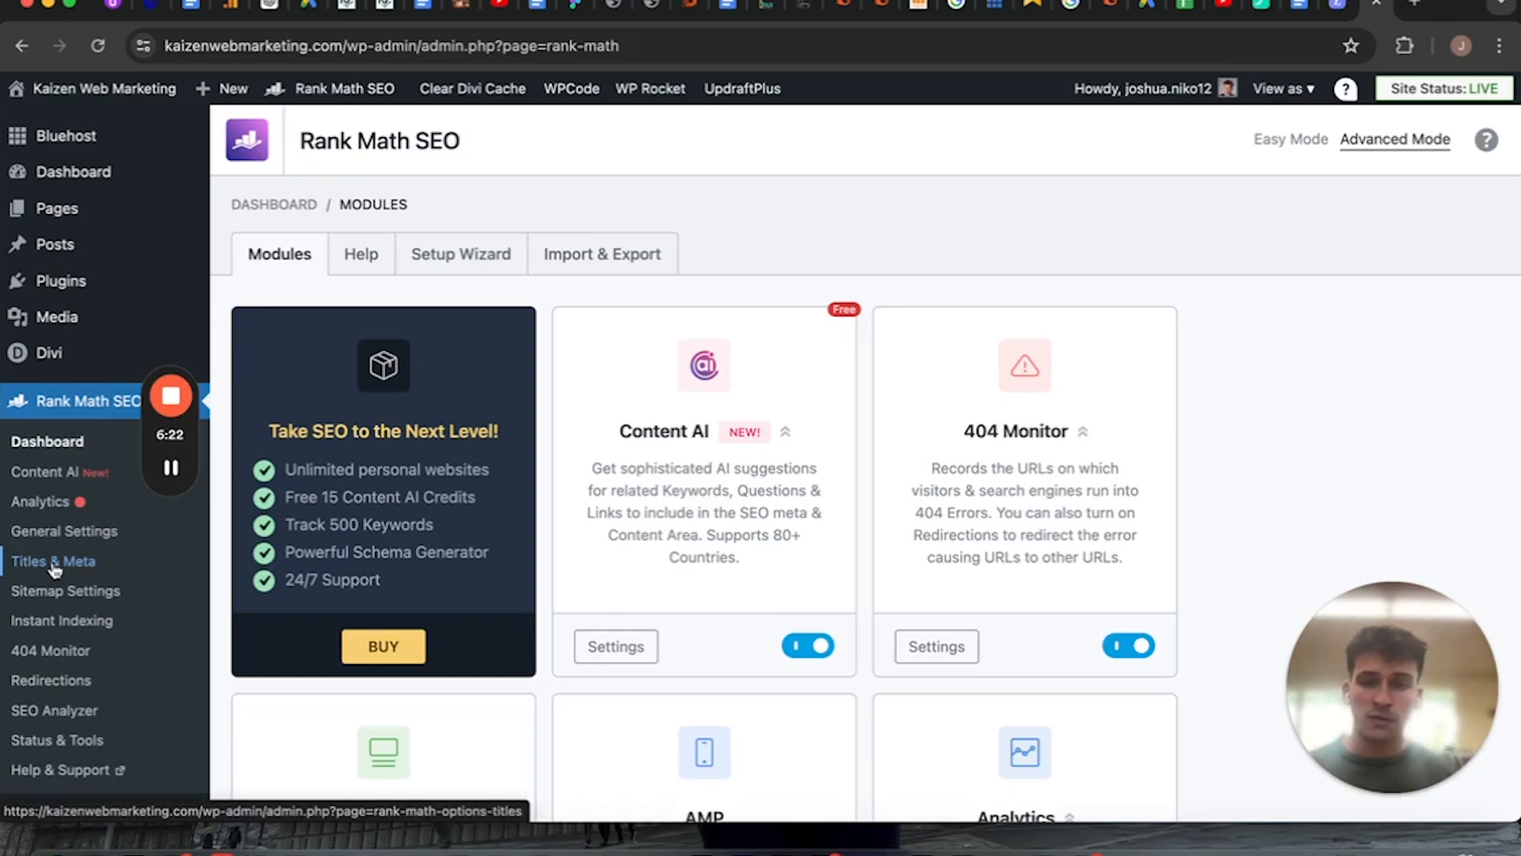
pyautogui.scroll(-6, 1392, 492)
pyautogui.scroll(6, 1393, 492)
pyautogui.scroll(-10, 1394, 491)
pyautogui.scroll(-4, 1394, 492)
pyautogui.scroll(10, 1394, 491)
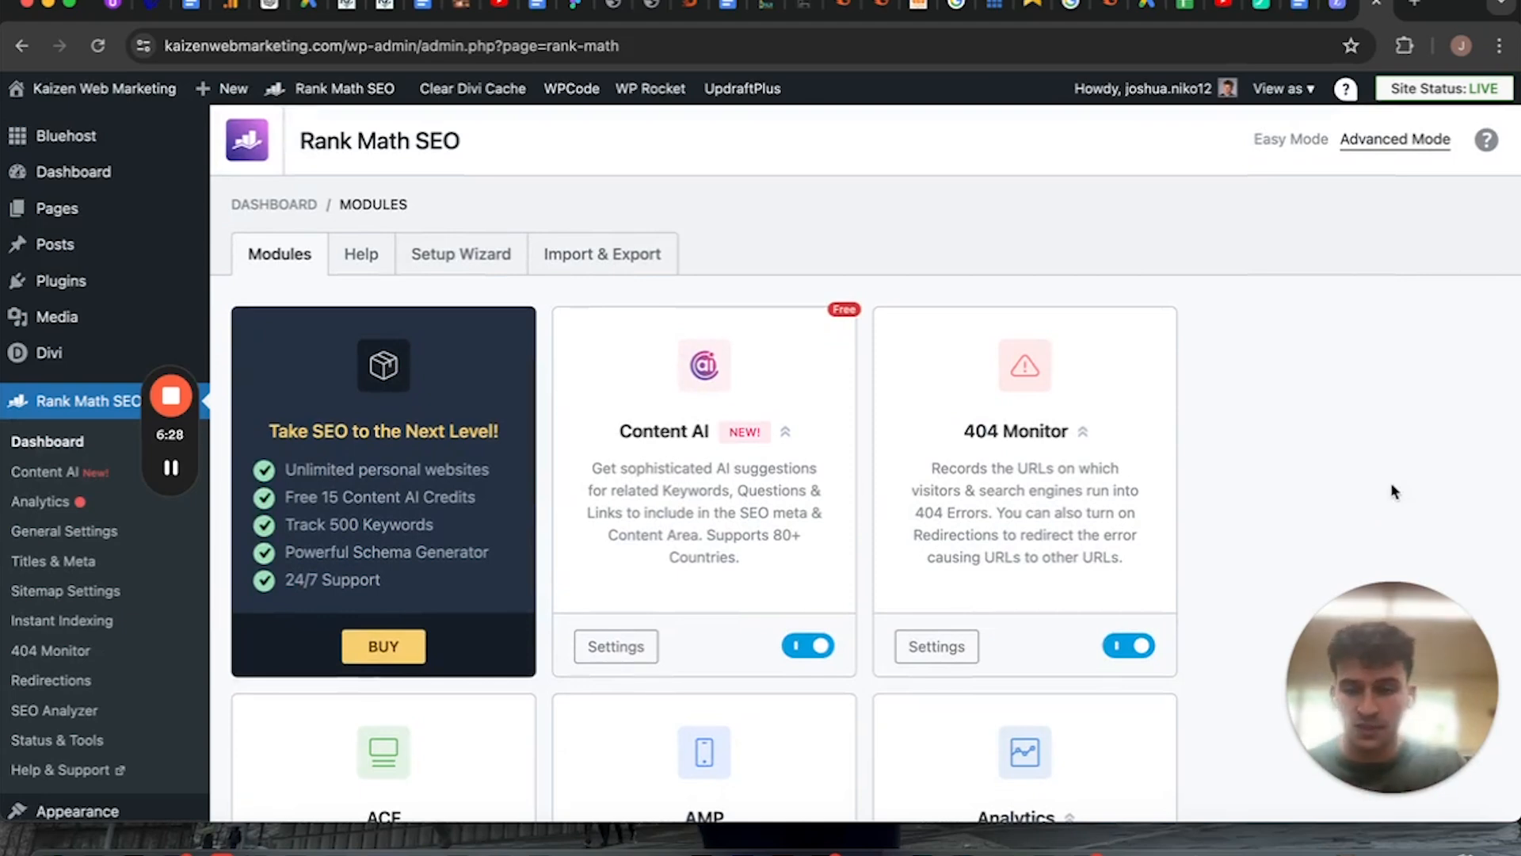
pyautogui.scroll(-5, 62, 643)
# Open the theme Customizer from the Appearance section and view the Homepage Settings.
pyautogui.click(76, 450)
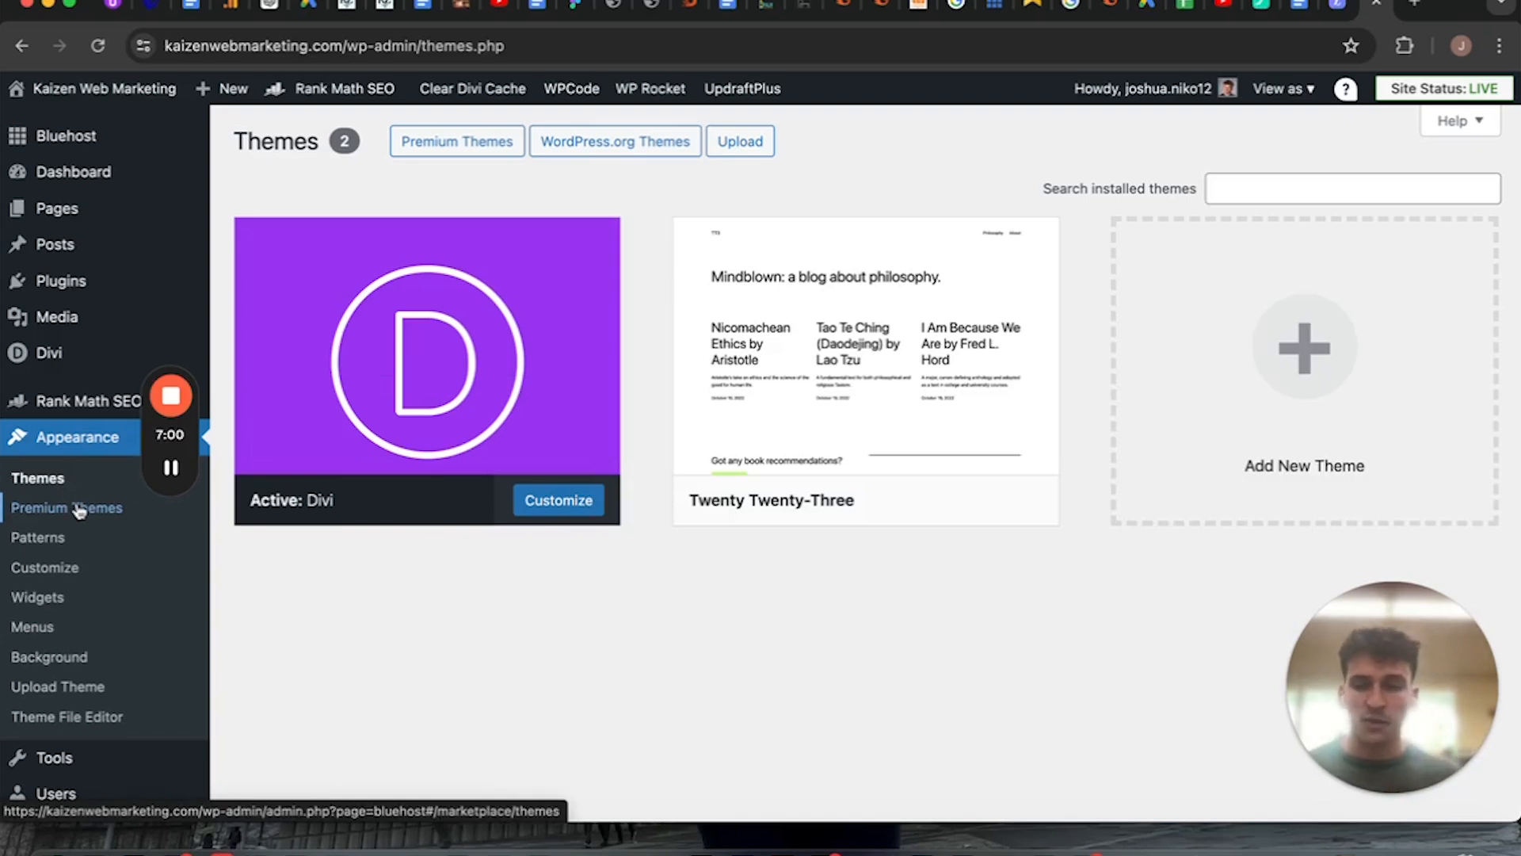
pyautogui.click(53, 581)
pyautogui.moveTo(54, 313)
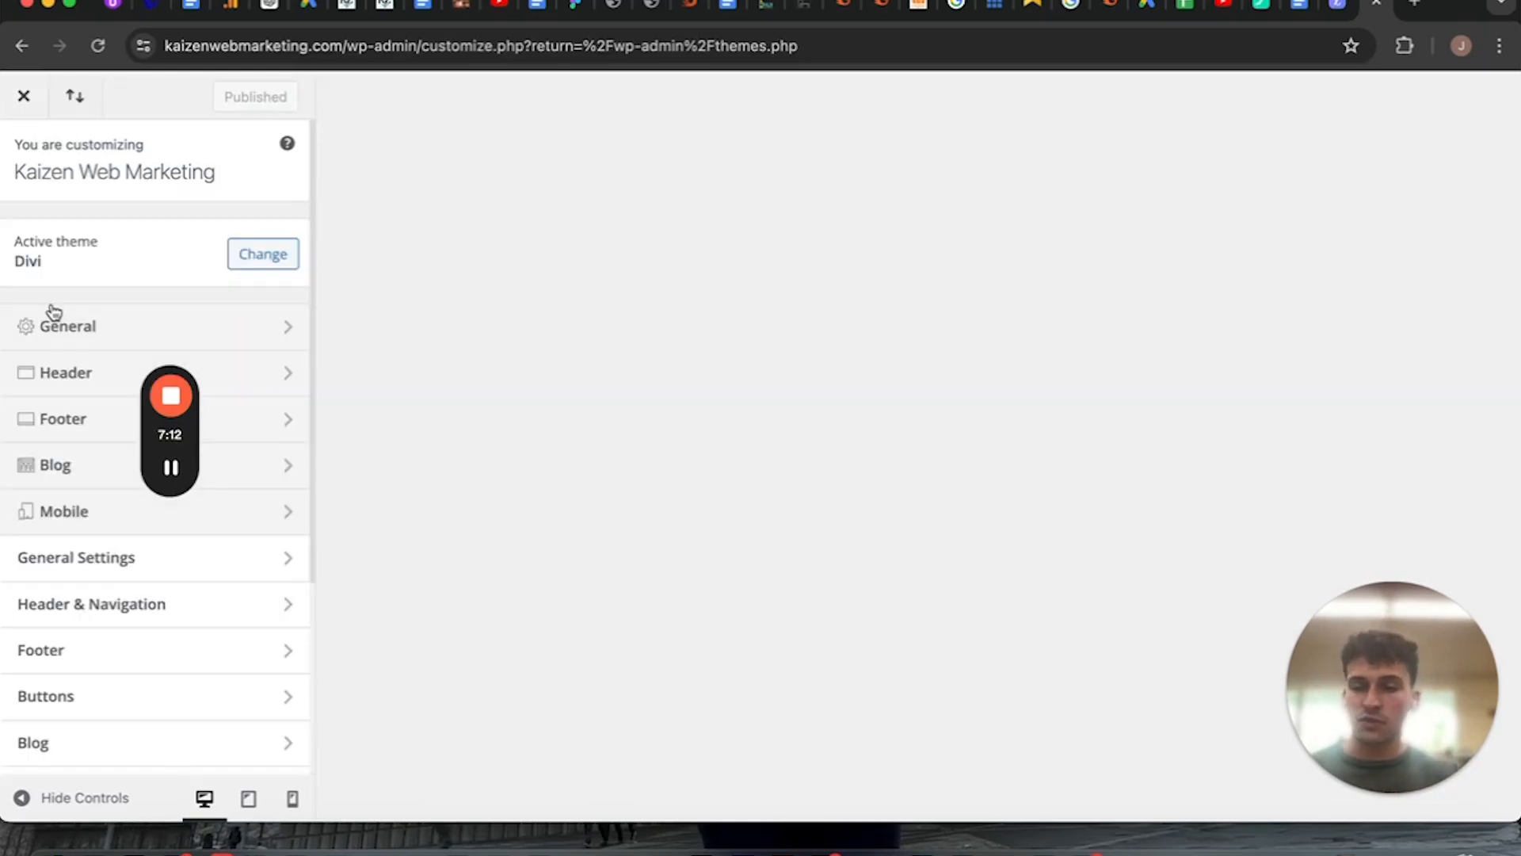
pyautogui.scroll(-5, 146, 669)
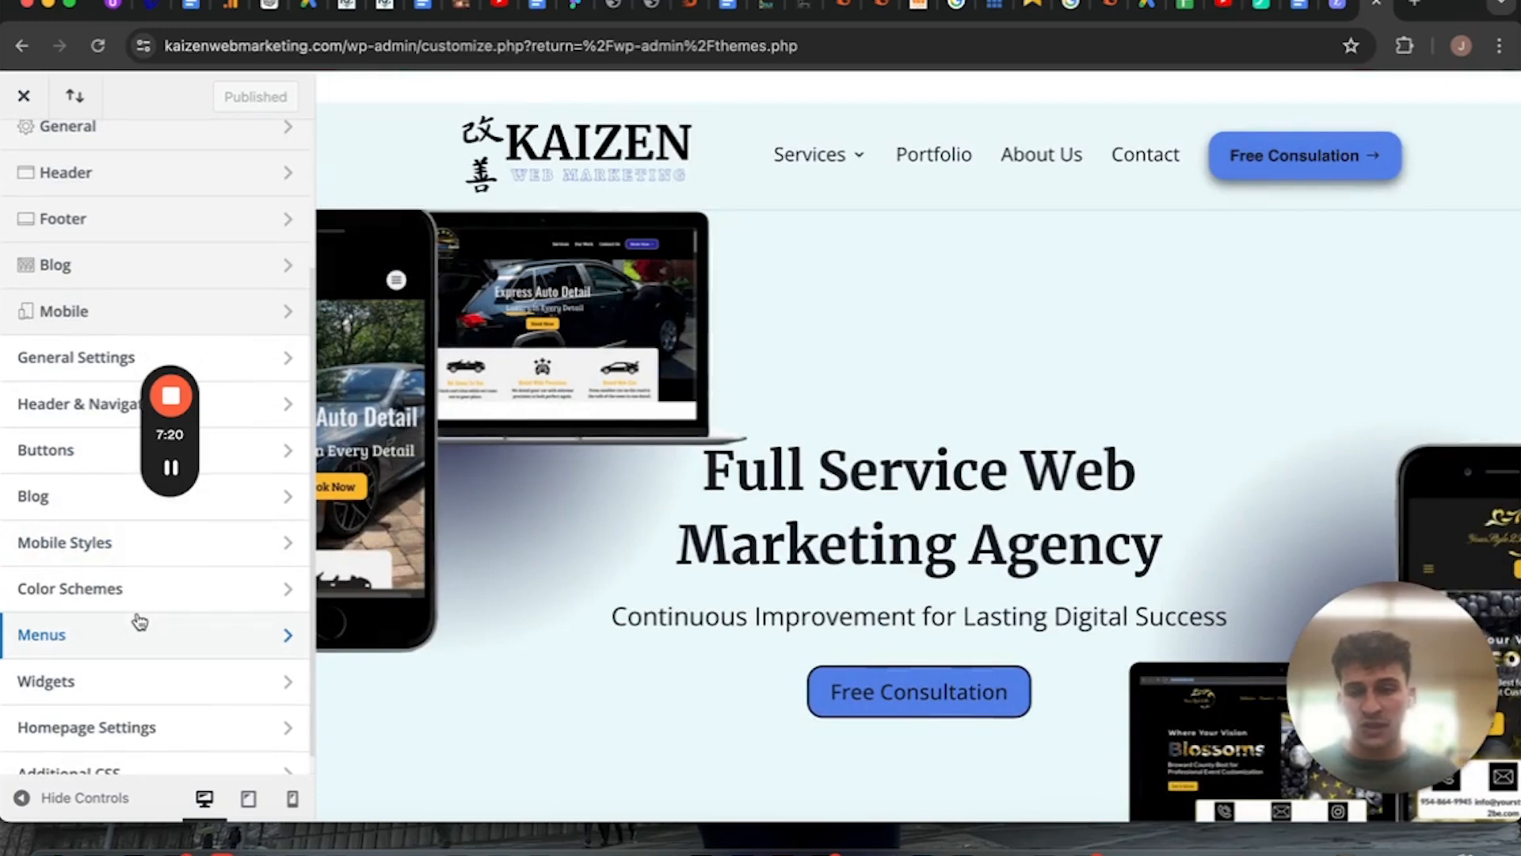
pyautogui.click(144, 729)
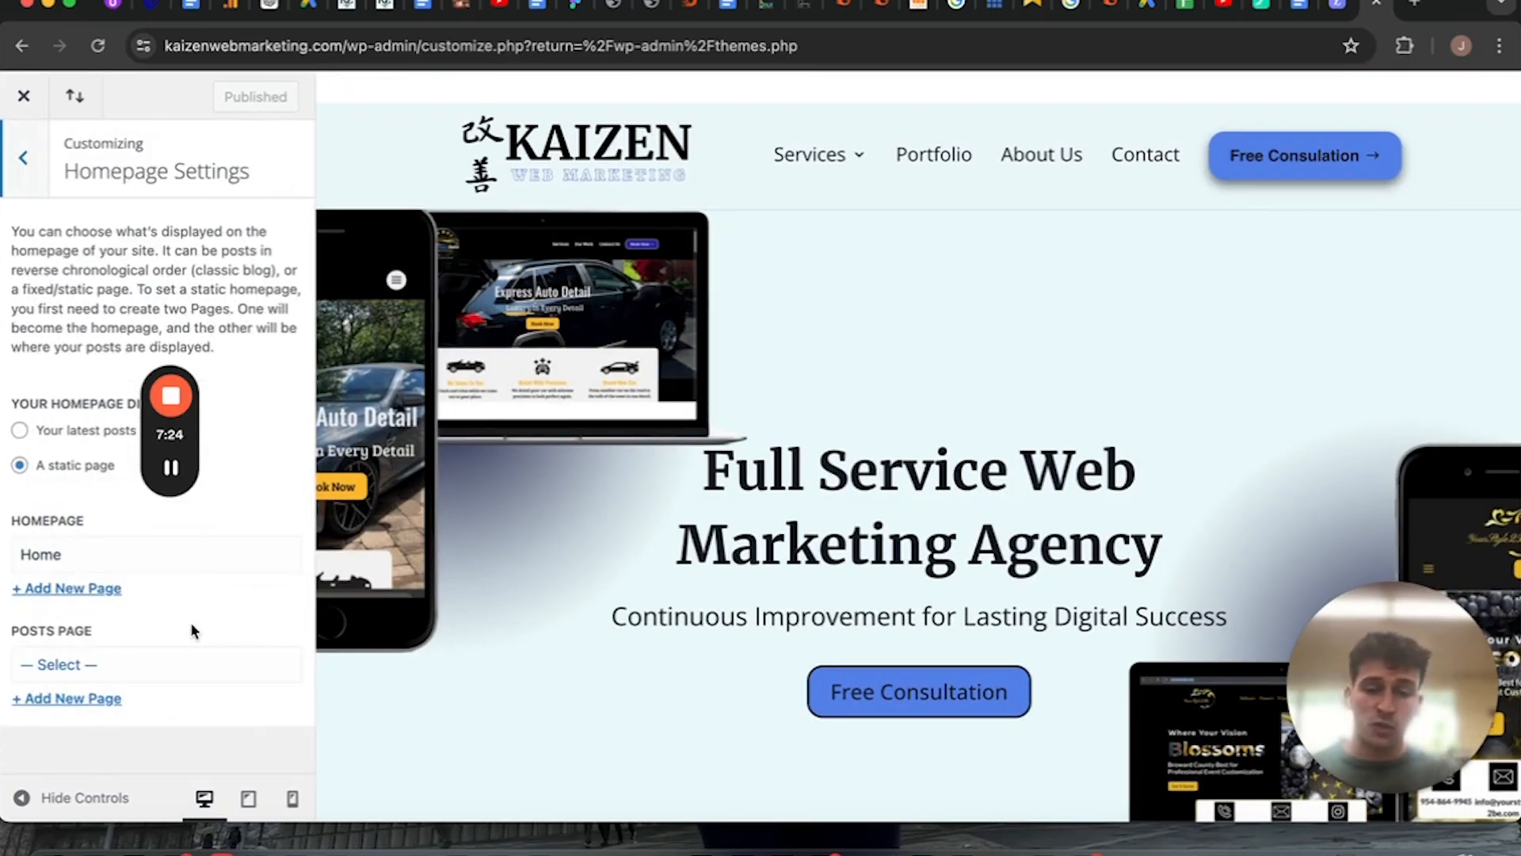
pyautogui.click(36, 172)
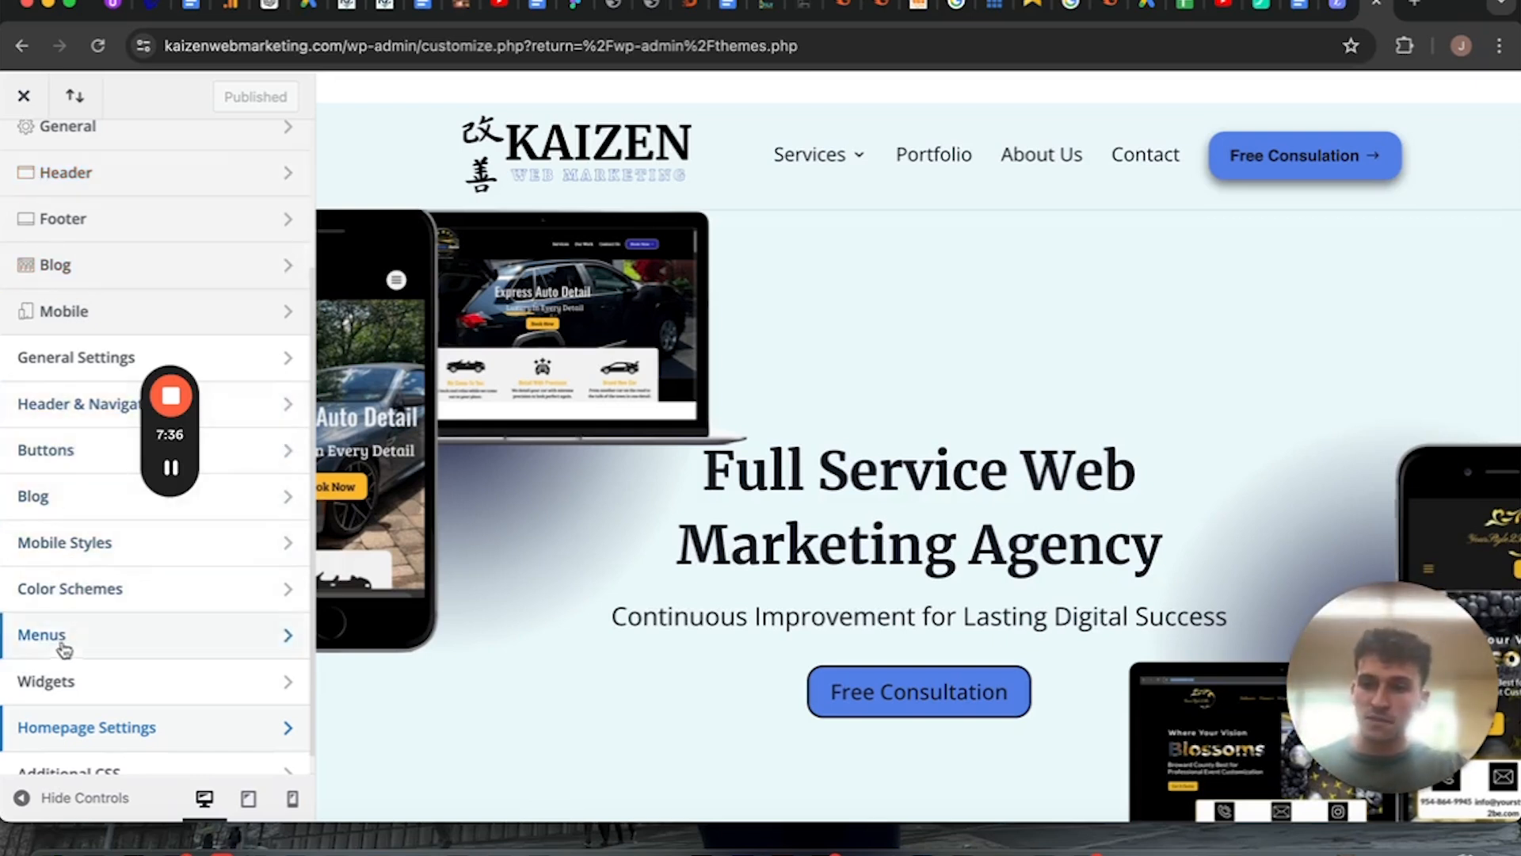
# View the Header & Navigation options in the Customizer and return to the main list of sections.
pyautogui.scroll(-1, 54, 630)
pyautogui.scroll(5, 59, 618)
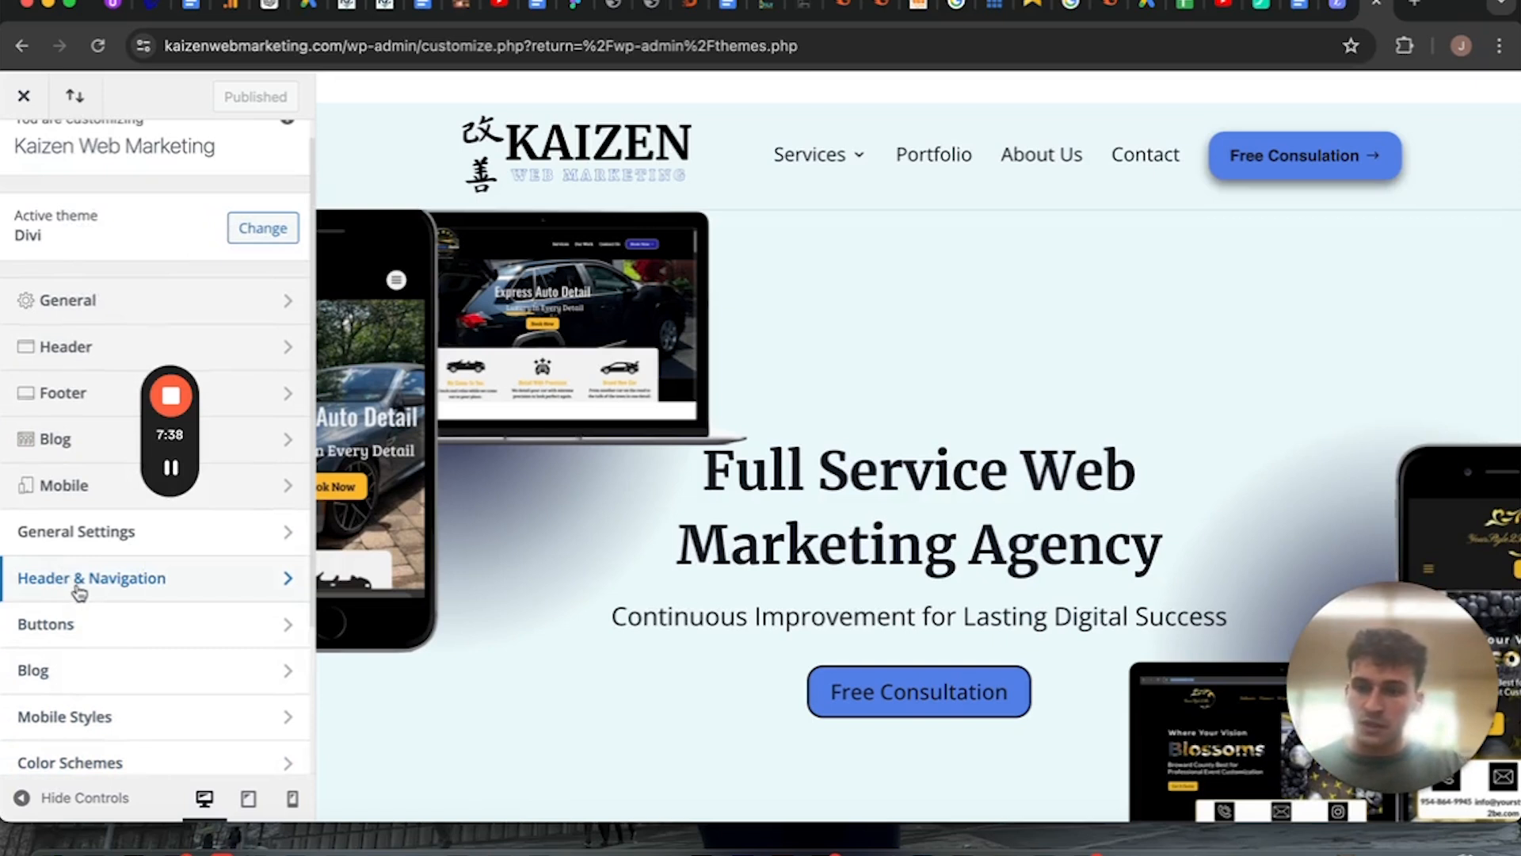
pyautogui.click(74, 578)
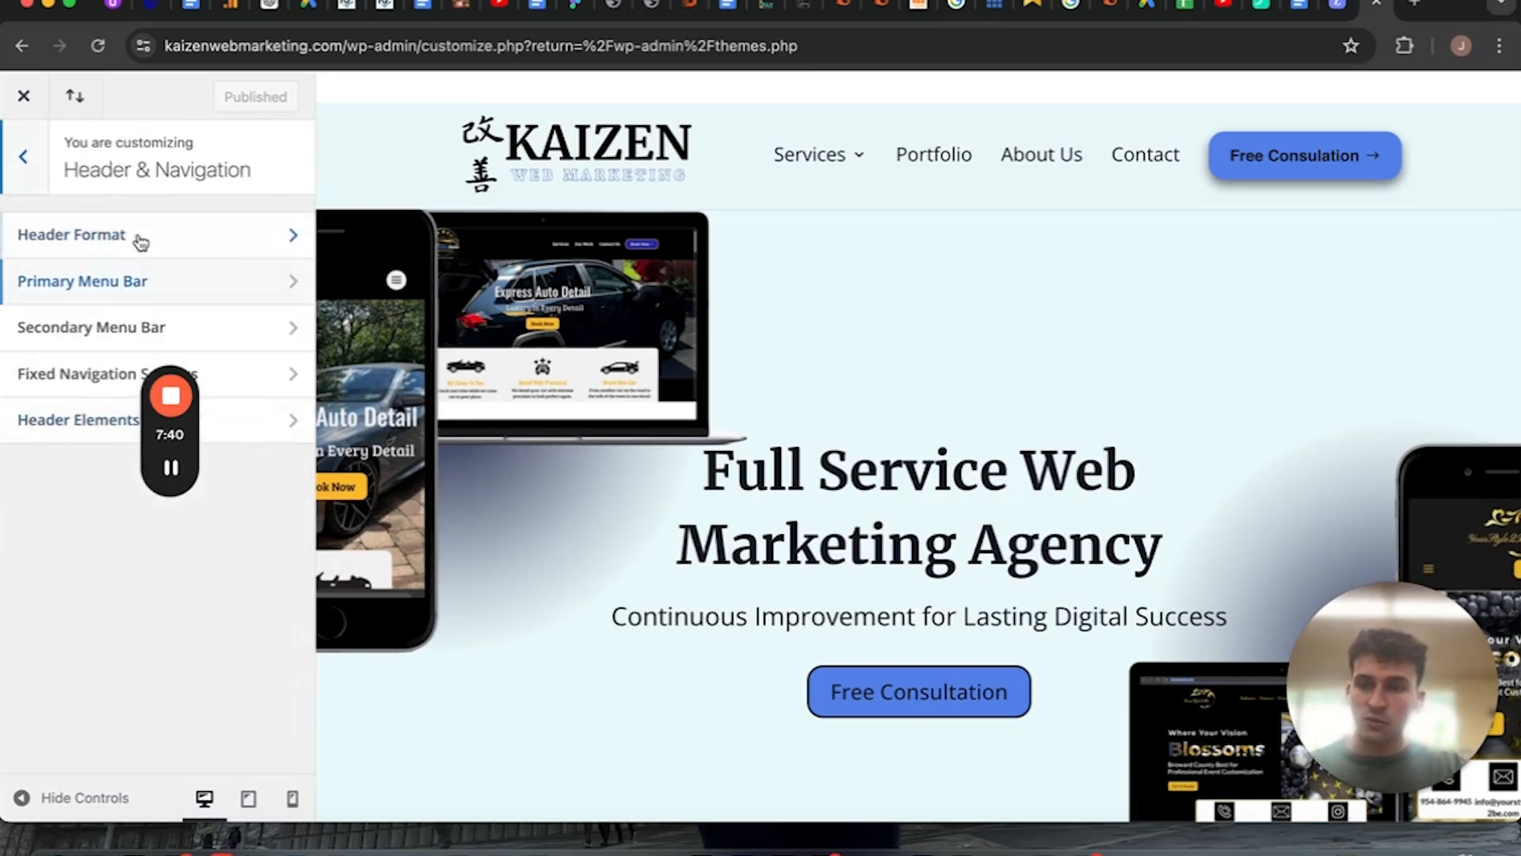
pyautogui.click(23, 156)
pyautogui.scroll(-3, 61, 341)
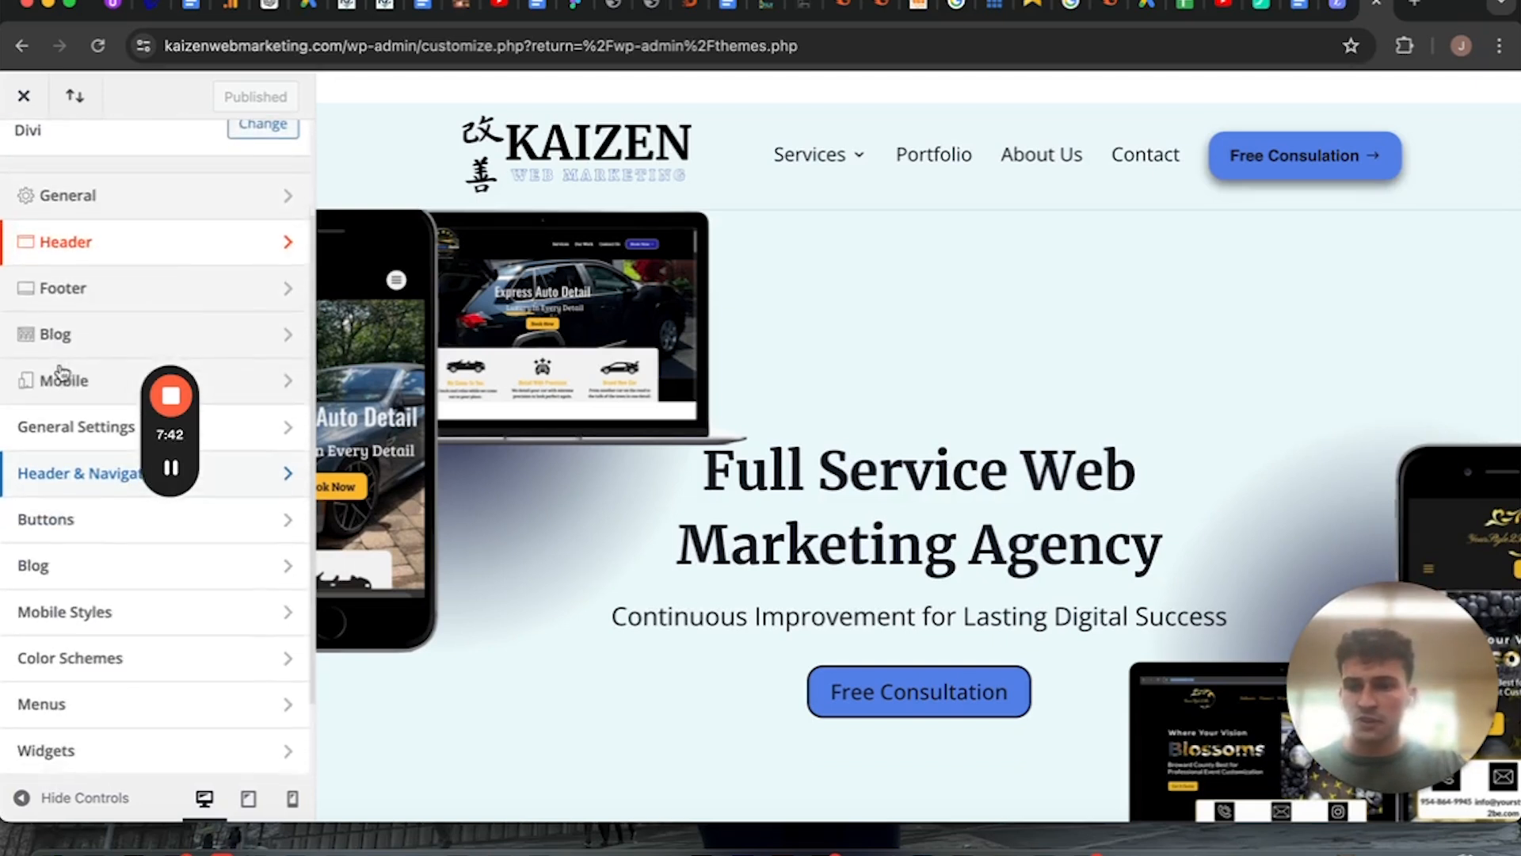
# Open the Customizer's General Settings and review the Typography fonts, weights and colors.
pyautogui.click(67, 418)
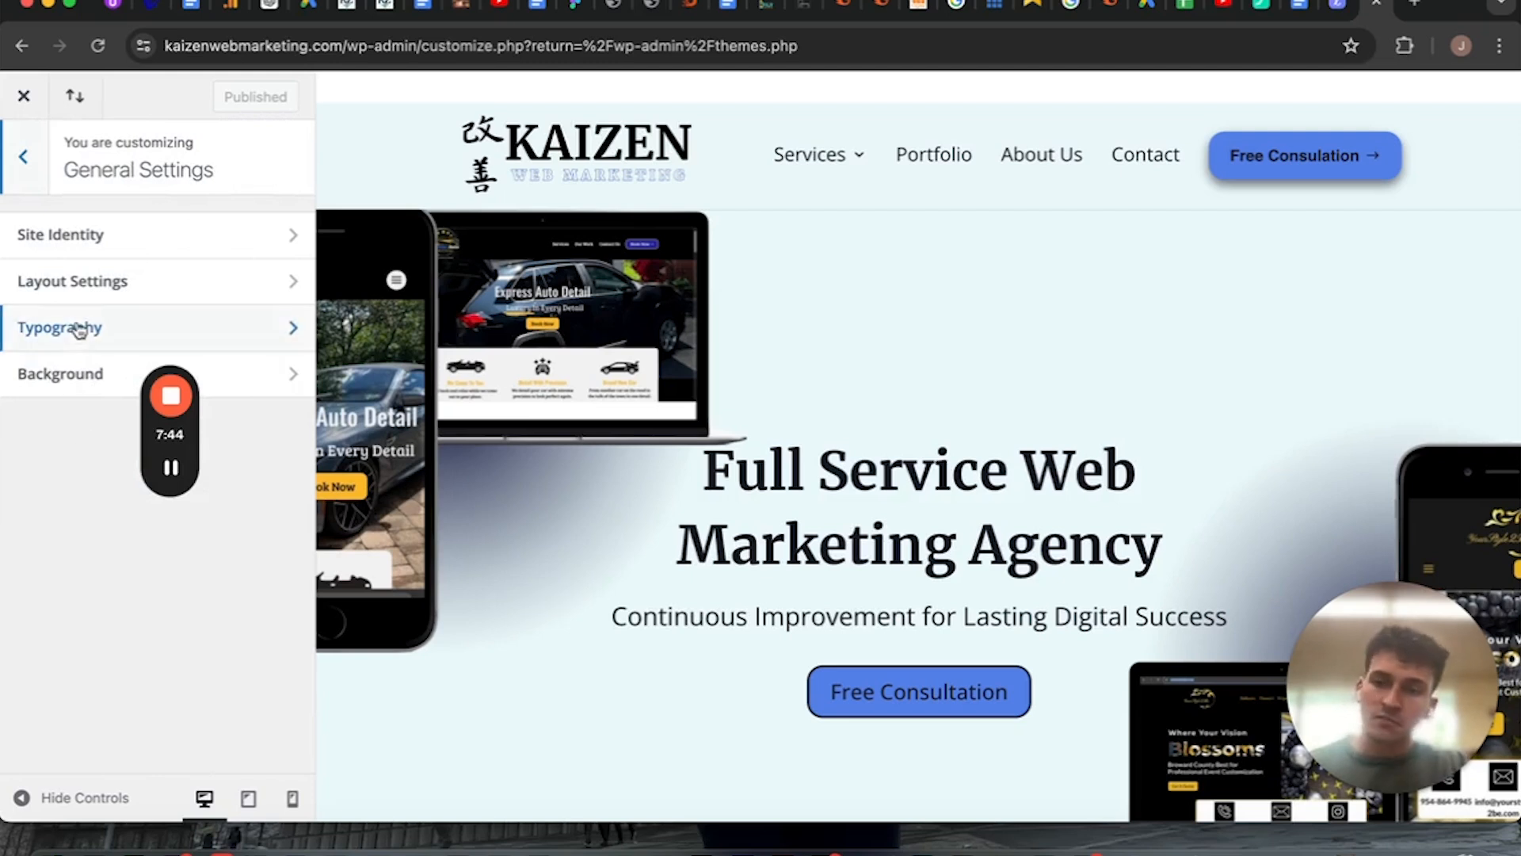
pyautogui.click(78, 328)
pyautogui.scroll(-5, 77, 321)
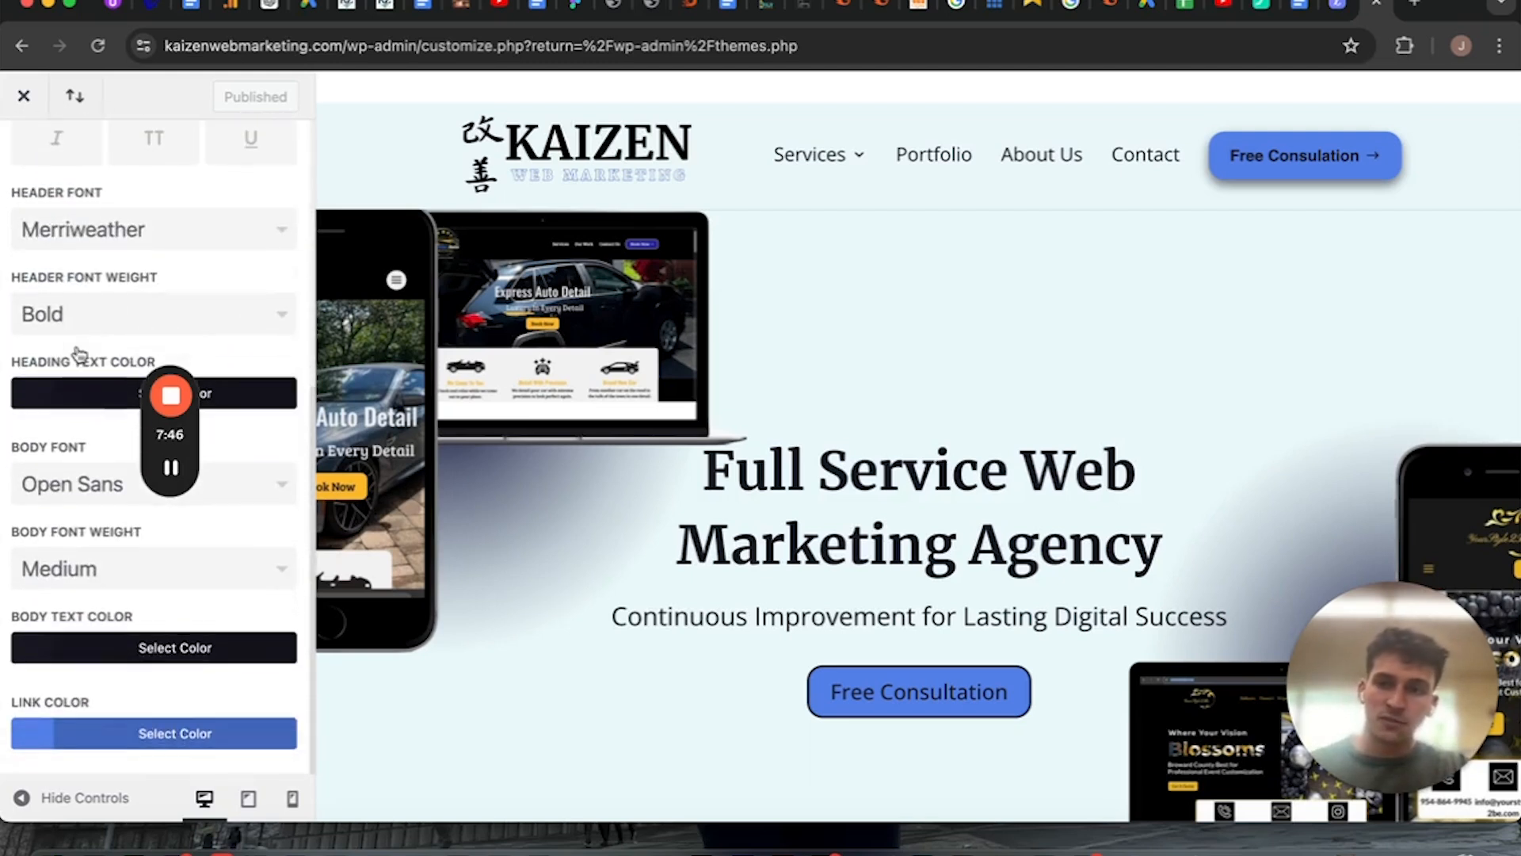
pyautogui.scroll(5, 76, 309)
pyautogui.click(23, 156)
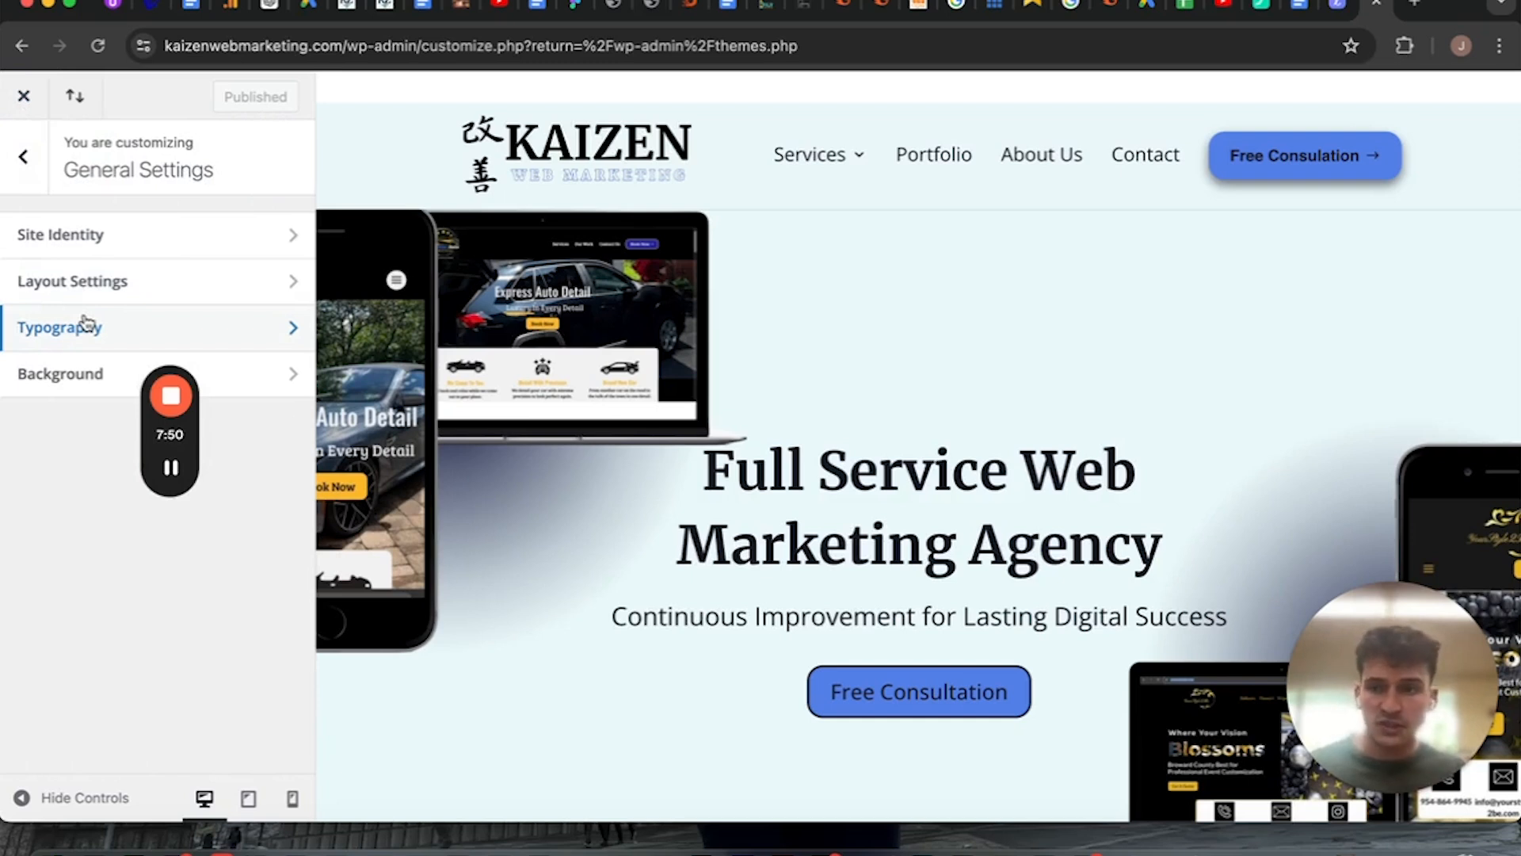
# View the site title, tagline and site icon in the Site Identity settings, and return to General Settings.
pyautogui.click(76, 241)
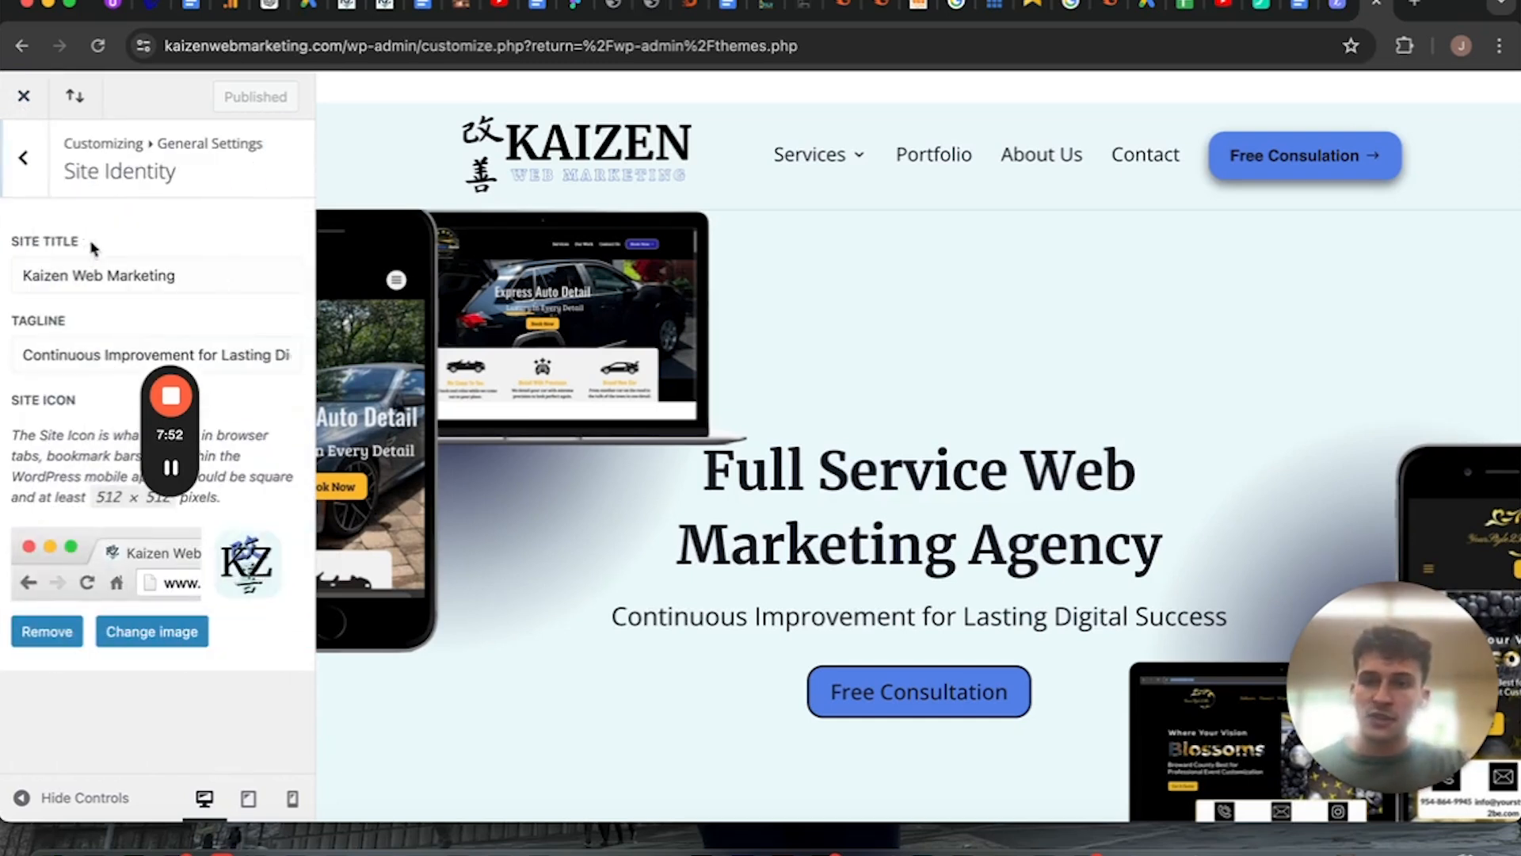
pyautogui.doubleClick(65, 361)
pyautogui.tripleClick(161, 263)
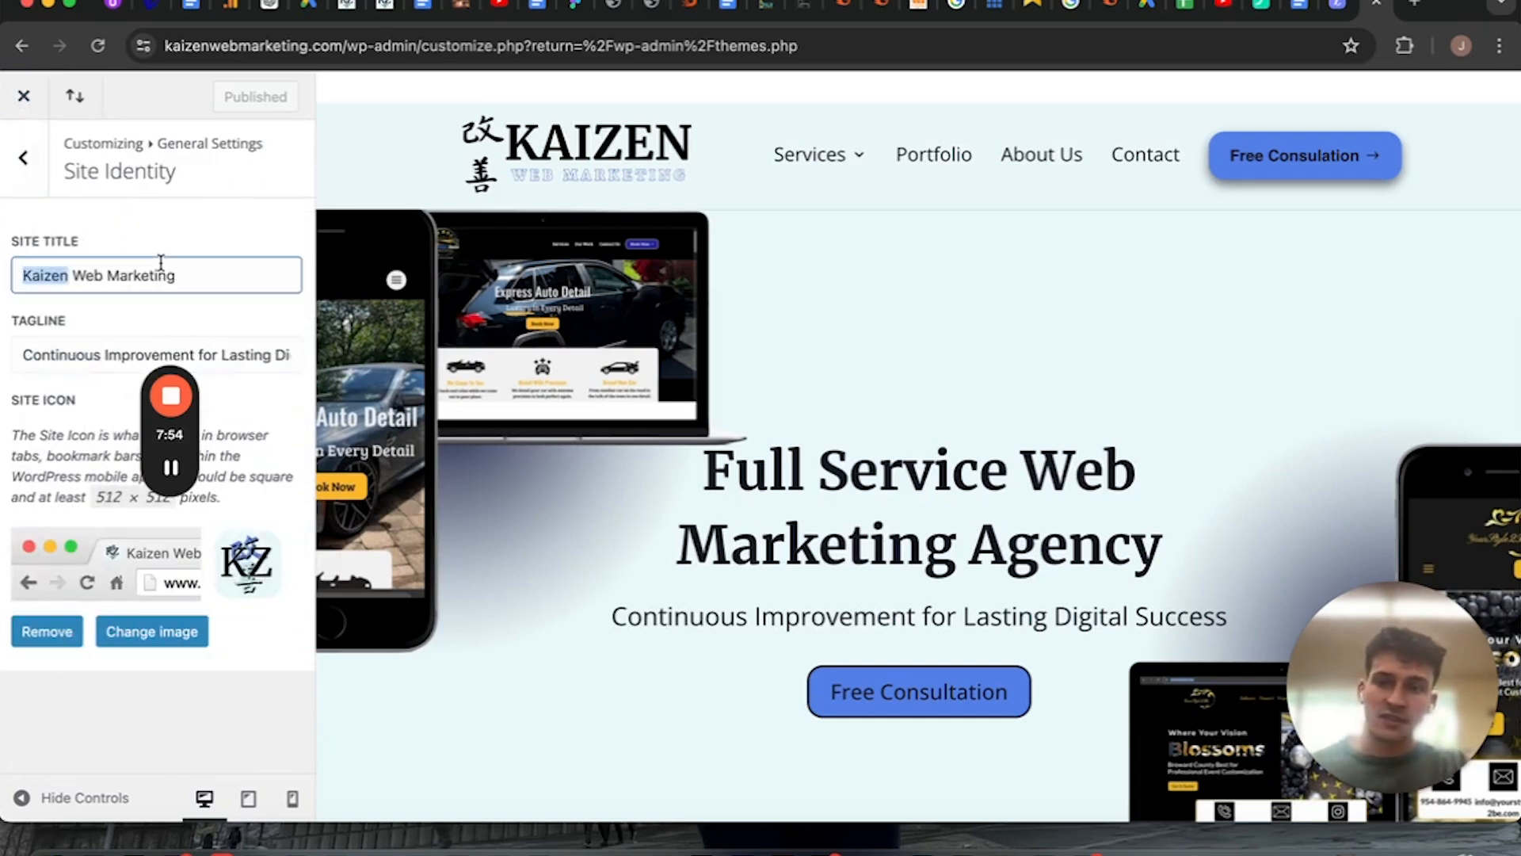
pyautogui.click(23, 159)
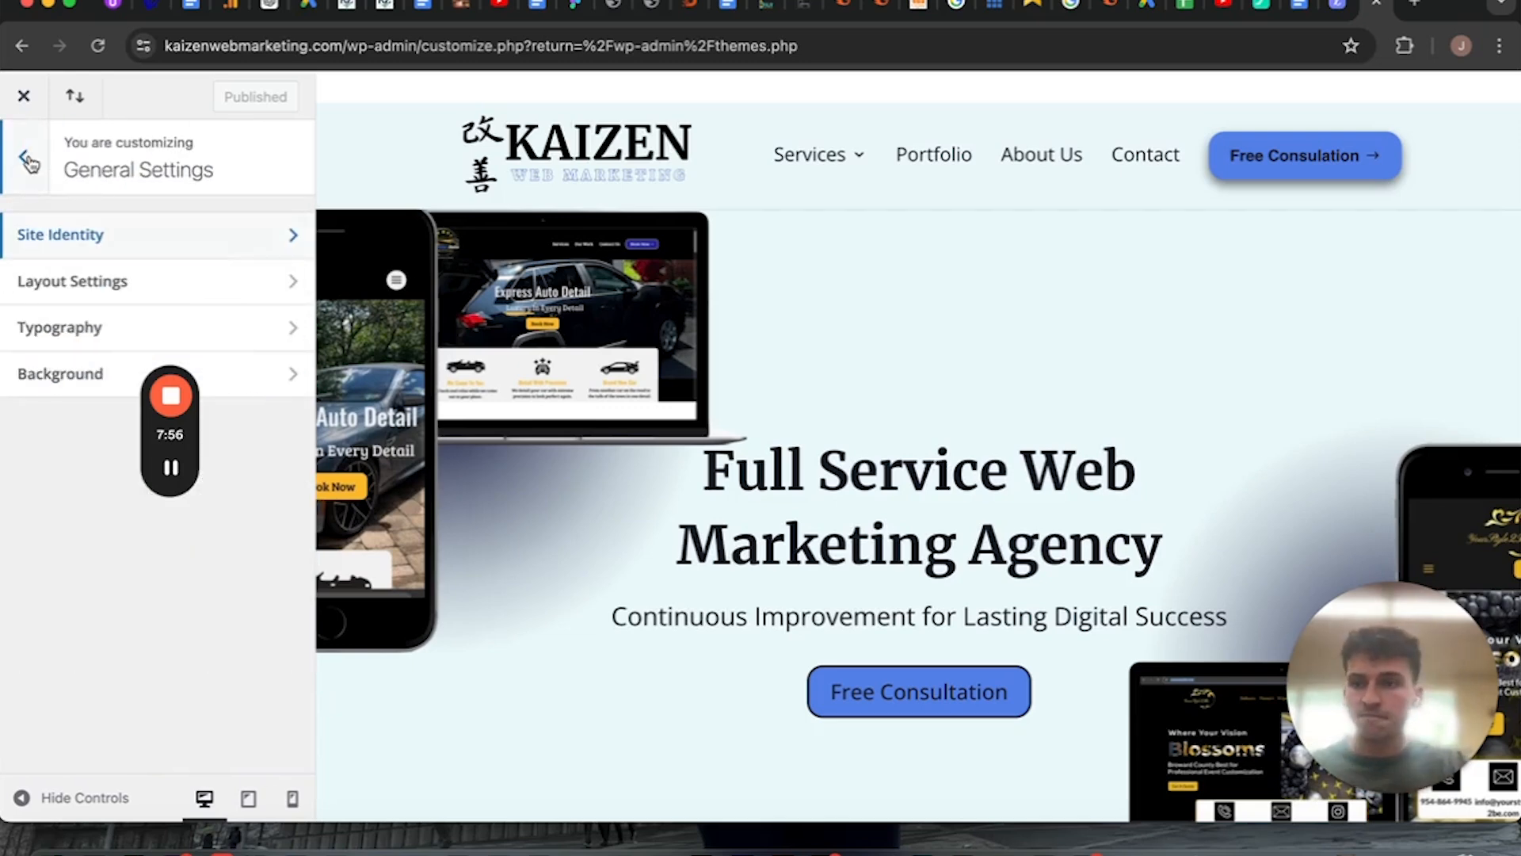
# Close the Customizer and open the Menus page to review the structure of Main Menu.
pyautogui.click(22, 98)
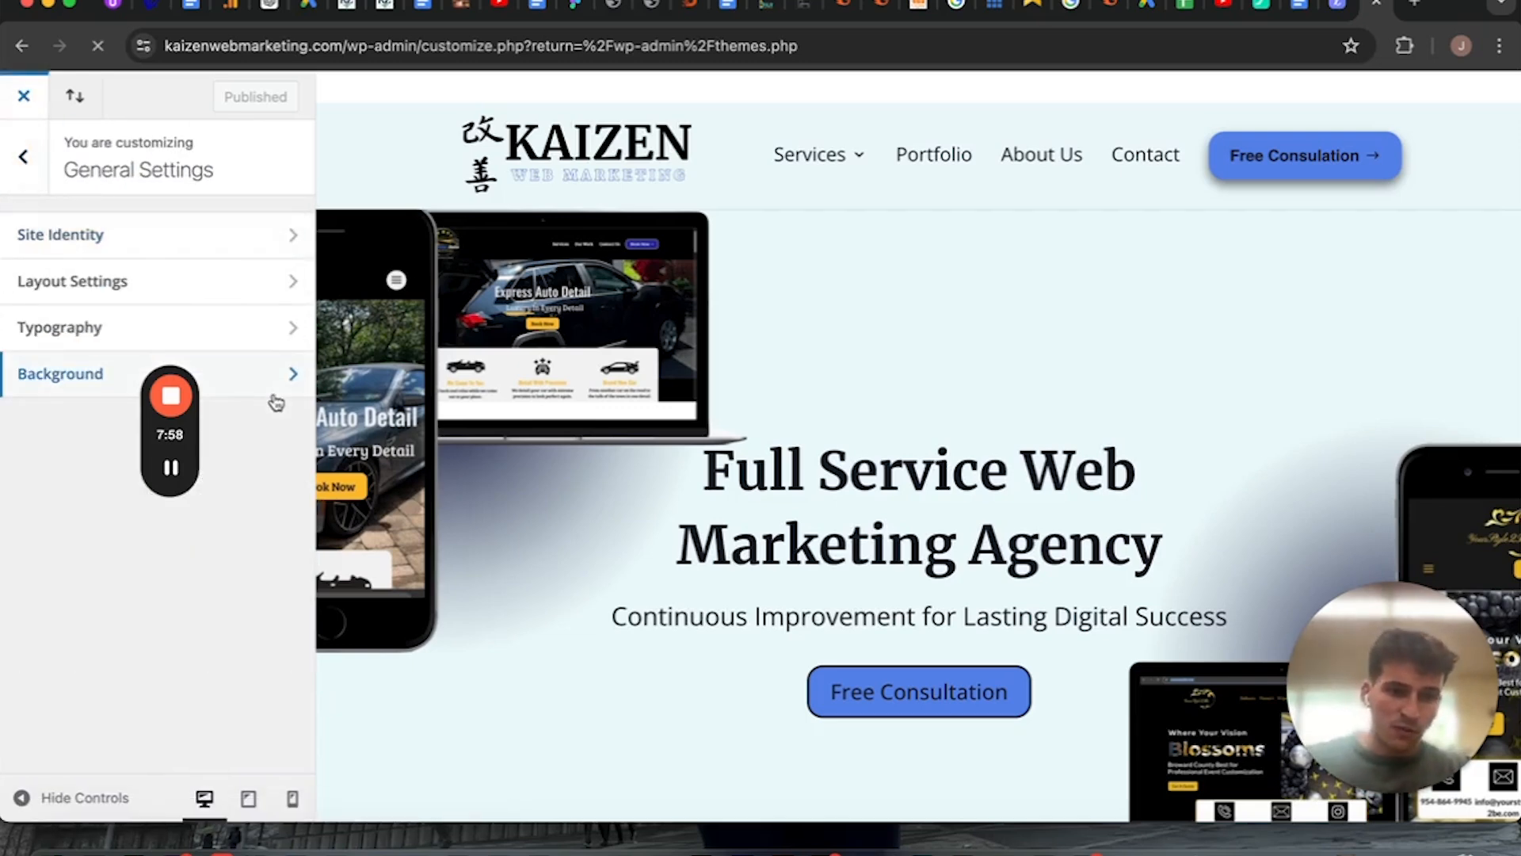
pyautogui.scroll(-2, 132, 564)
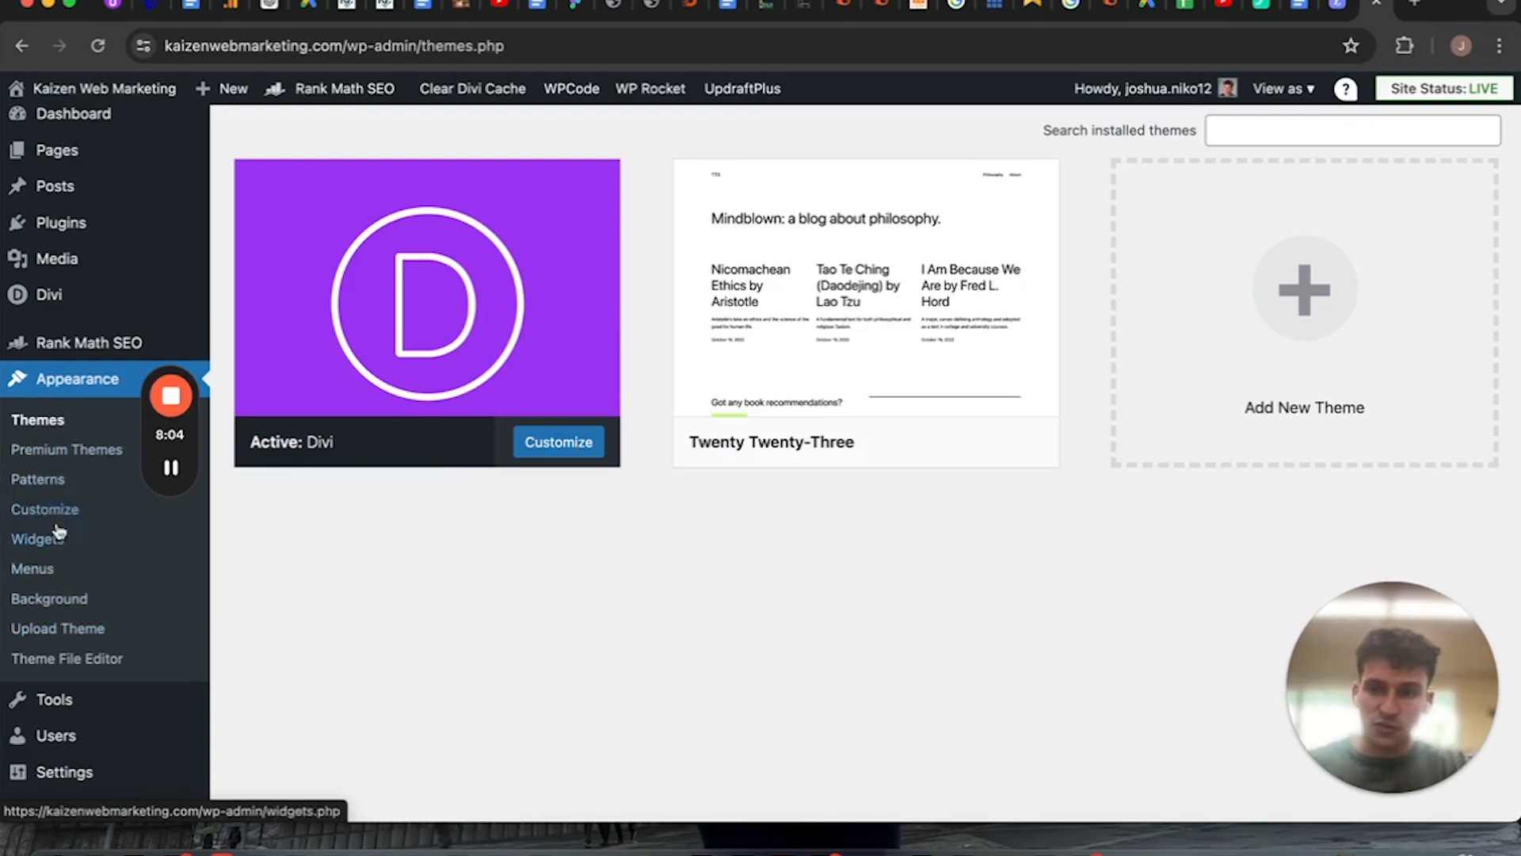
pyautogui.click(56, 576)
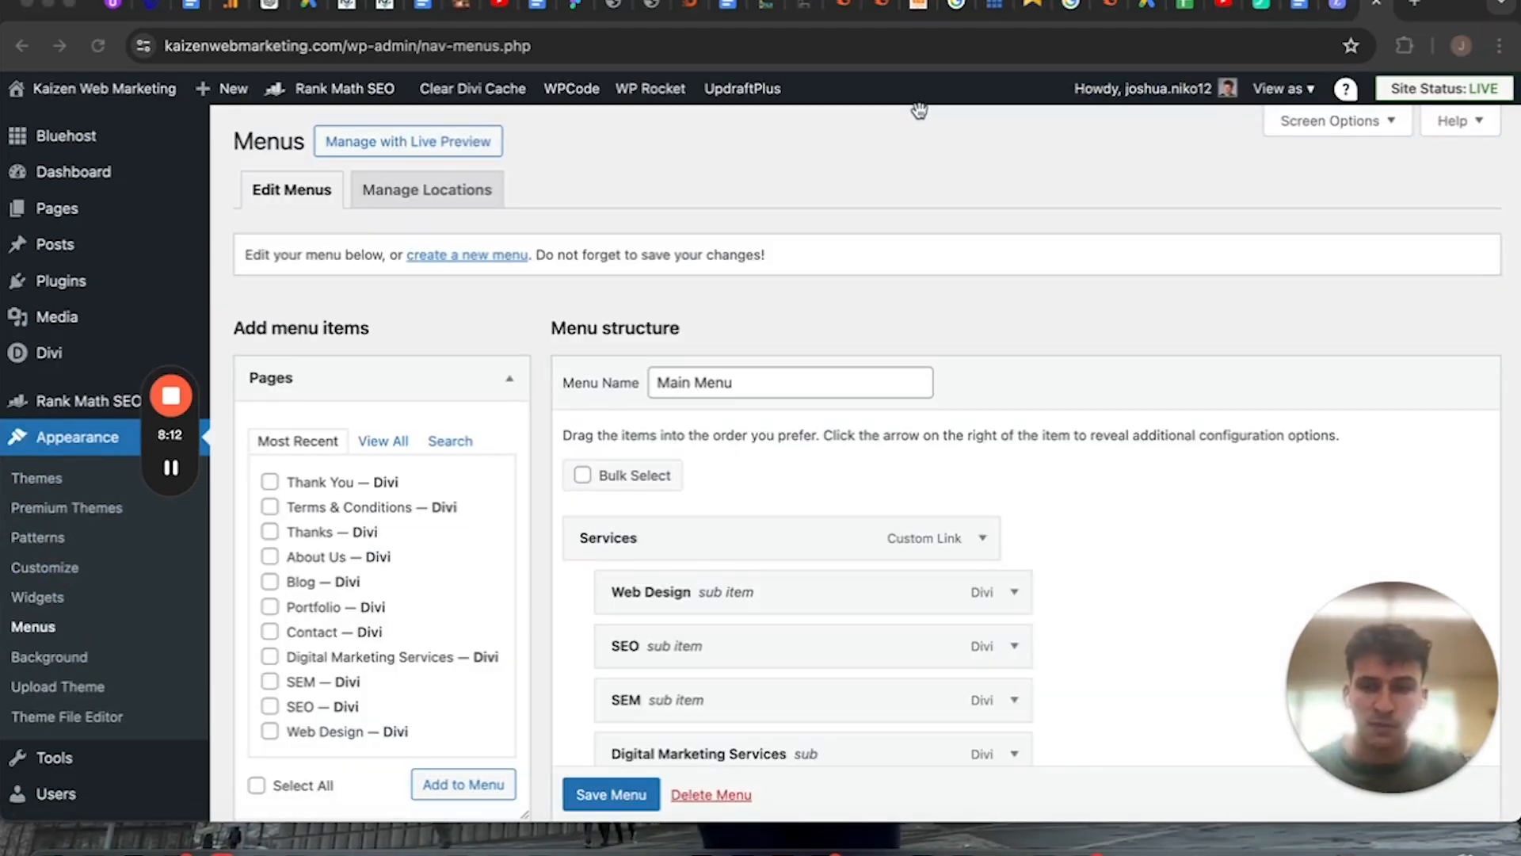
pyautogui.scroll(-1, 422, 621)
pyautogui.scroll(-2, 422, 621)
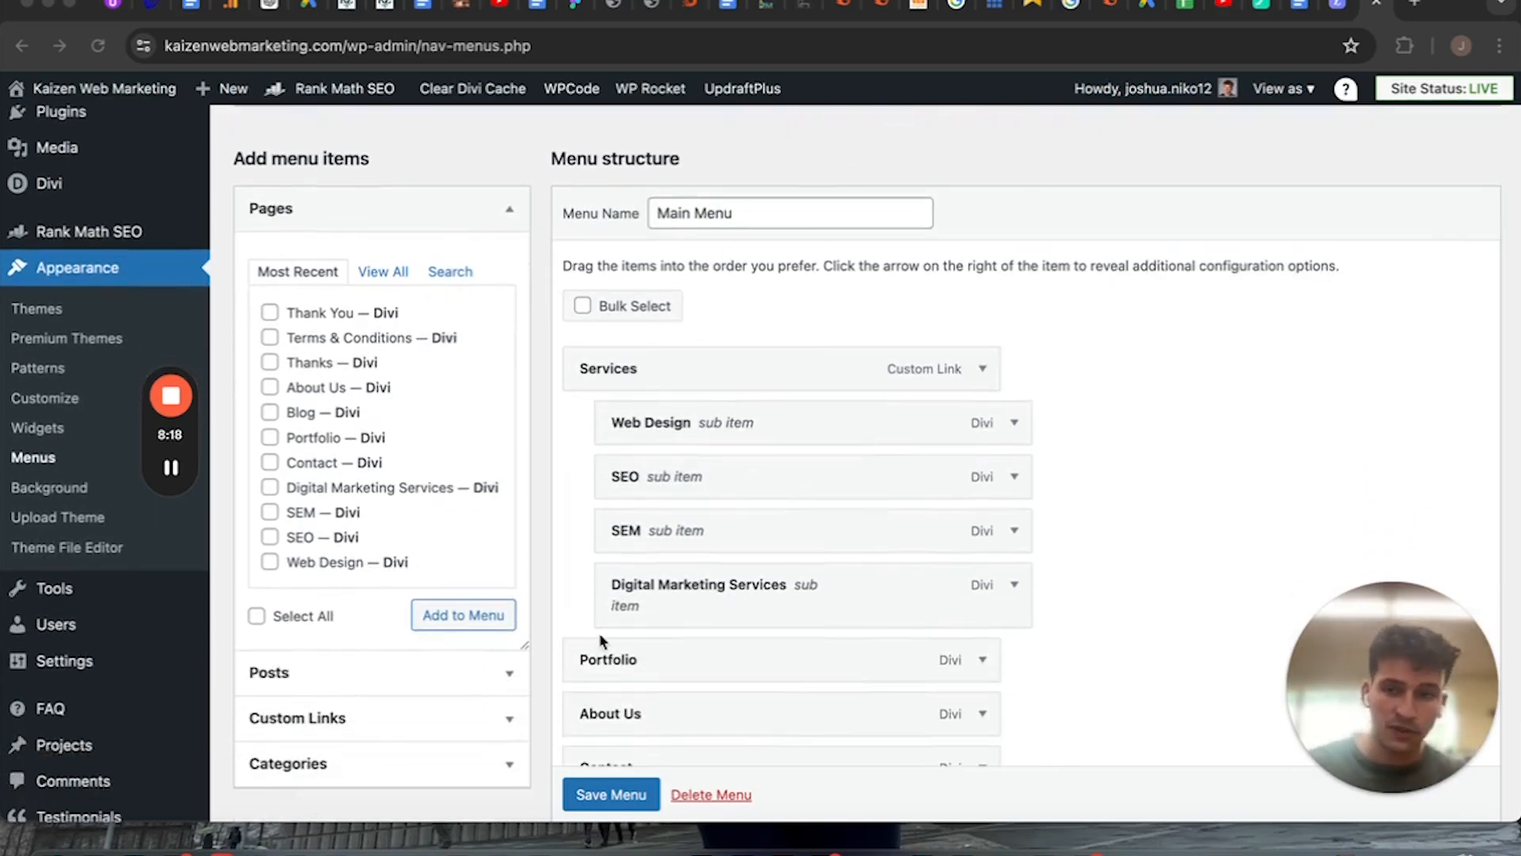
# Open the Tools section and review the recommended improvements on the Site Health status page.
pyautogui.click(56, 587)
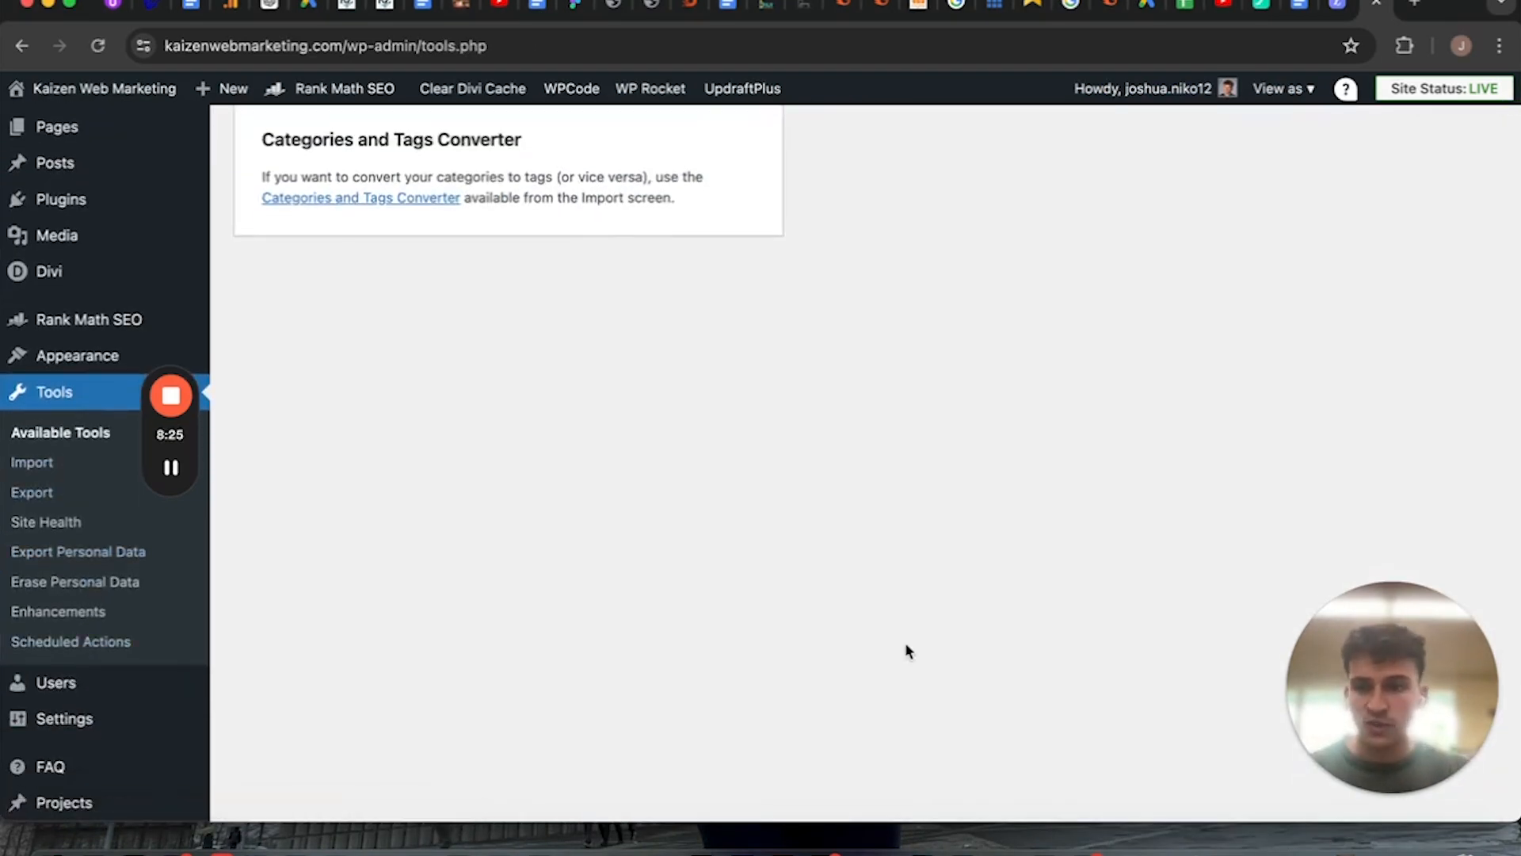
pyautogui.click(46, 521)
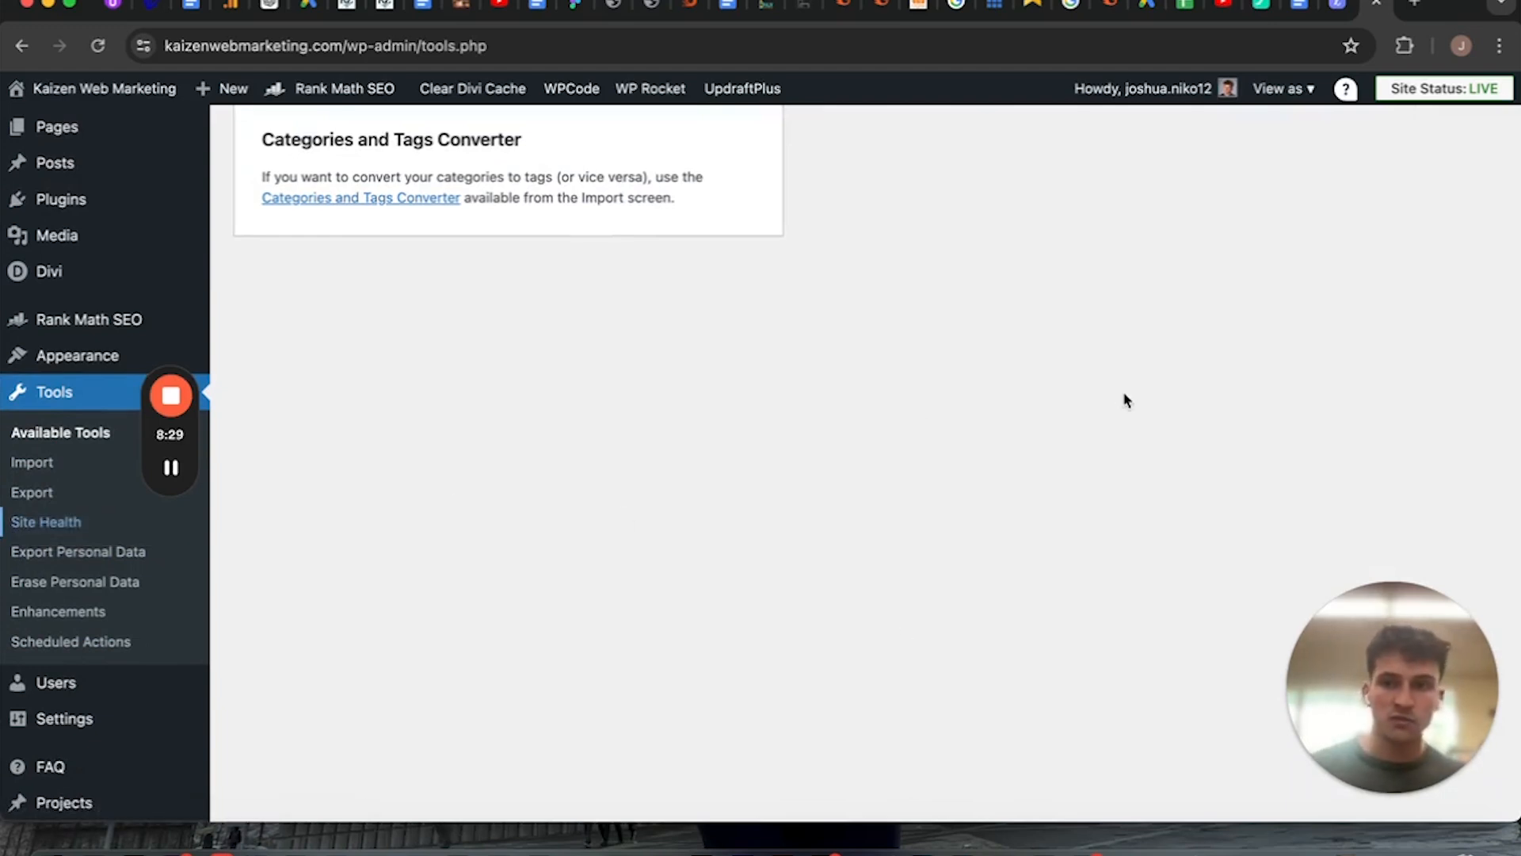
pyautogui.scroll(3, 840, 292)
pyautogui.scroll(-4, 840, 293)
pyautogui.scroll(4, 840, 292)
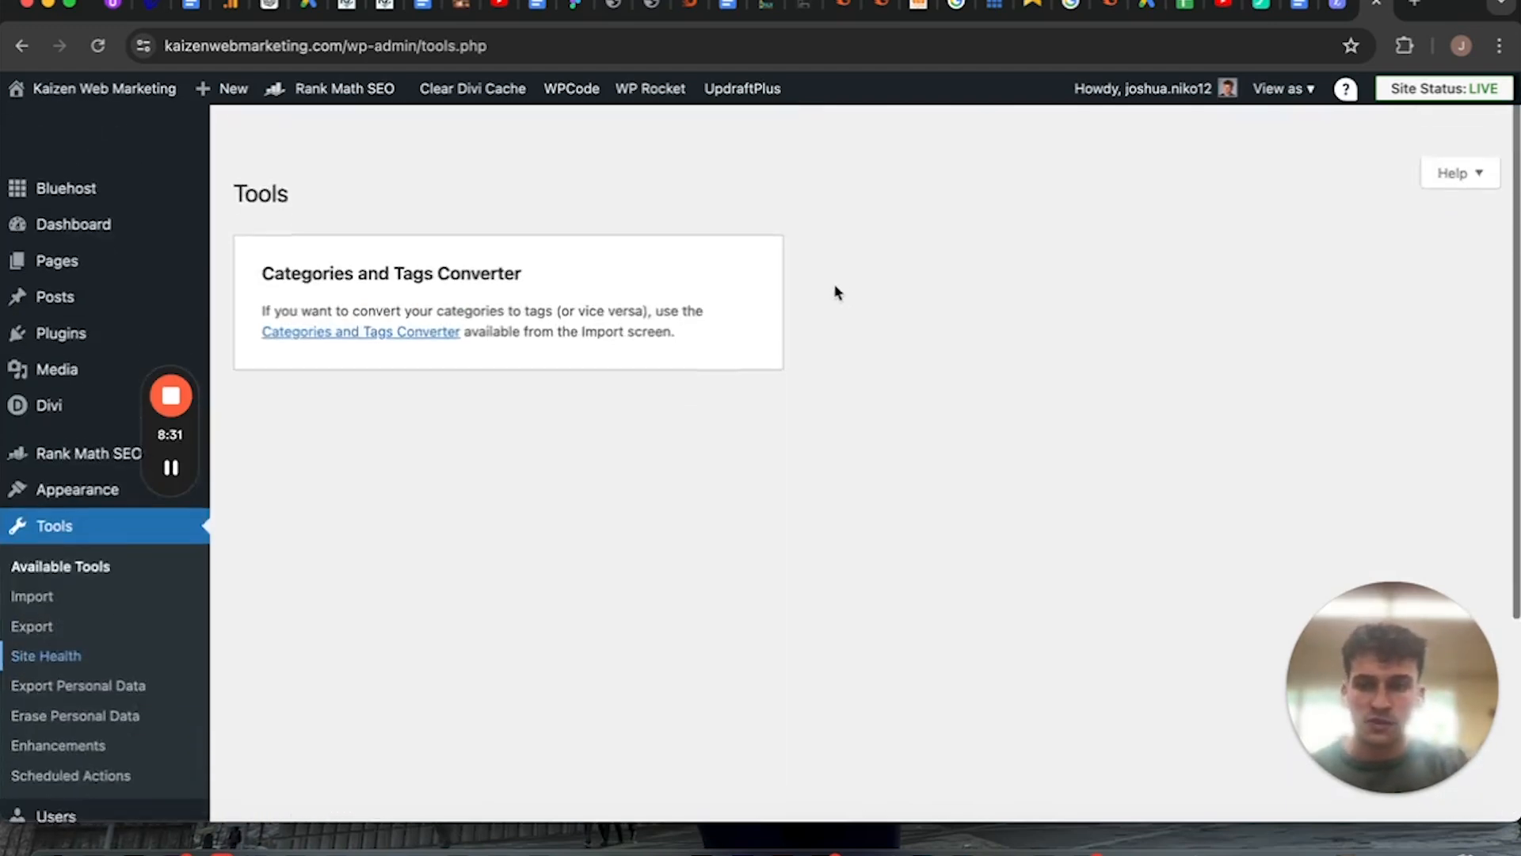
pyautogui.scroll(-1, 836, 293)
pyautogui.click(48, 604)
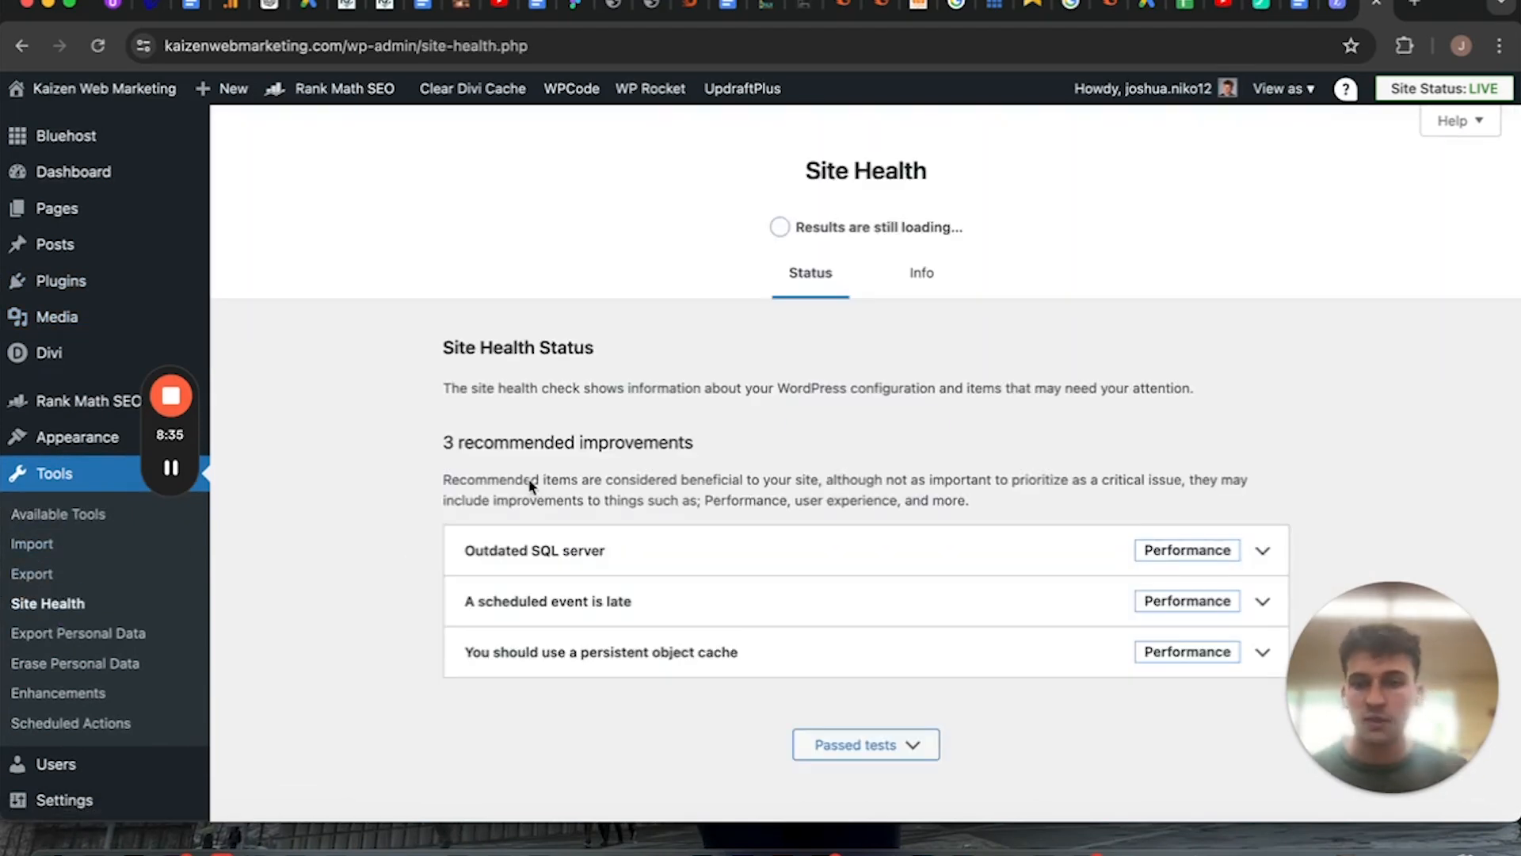
pyautogui.scroll(-1, 530, 485)
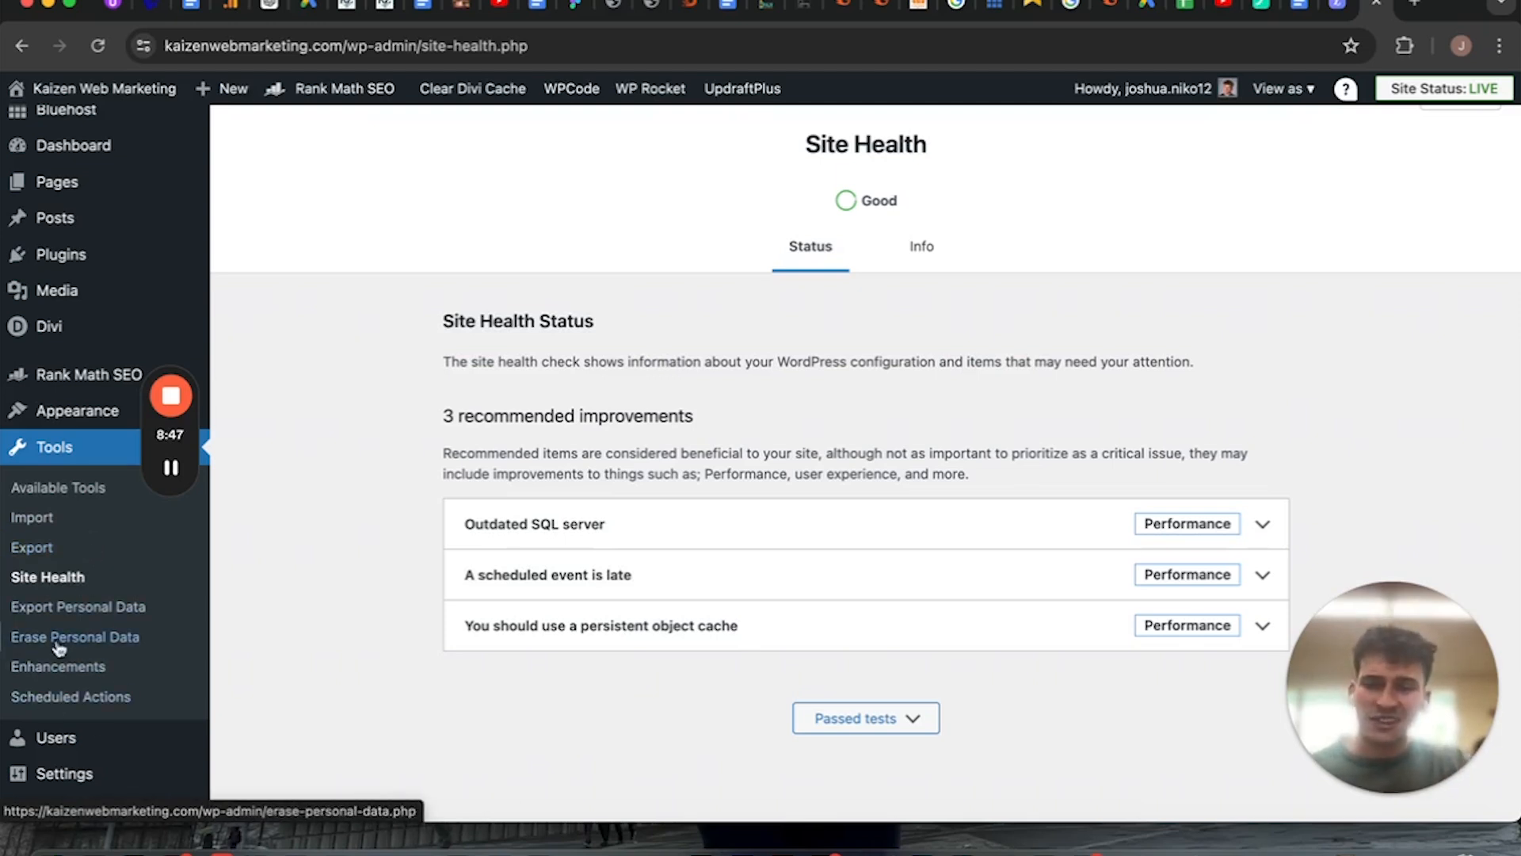
# View the list of site users and open the form for adding a new user.
pyautogui.scroll(-3, 139, 670)
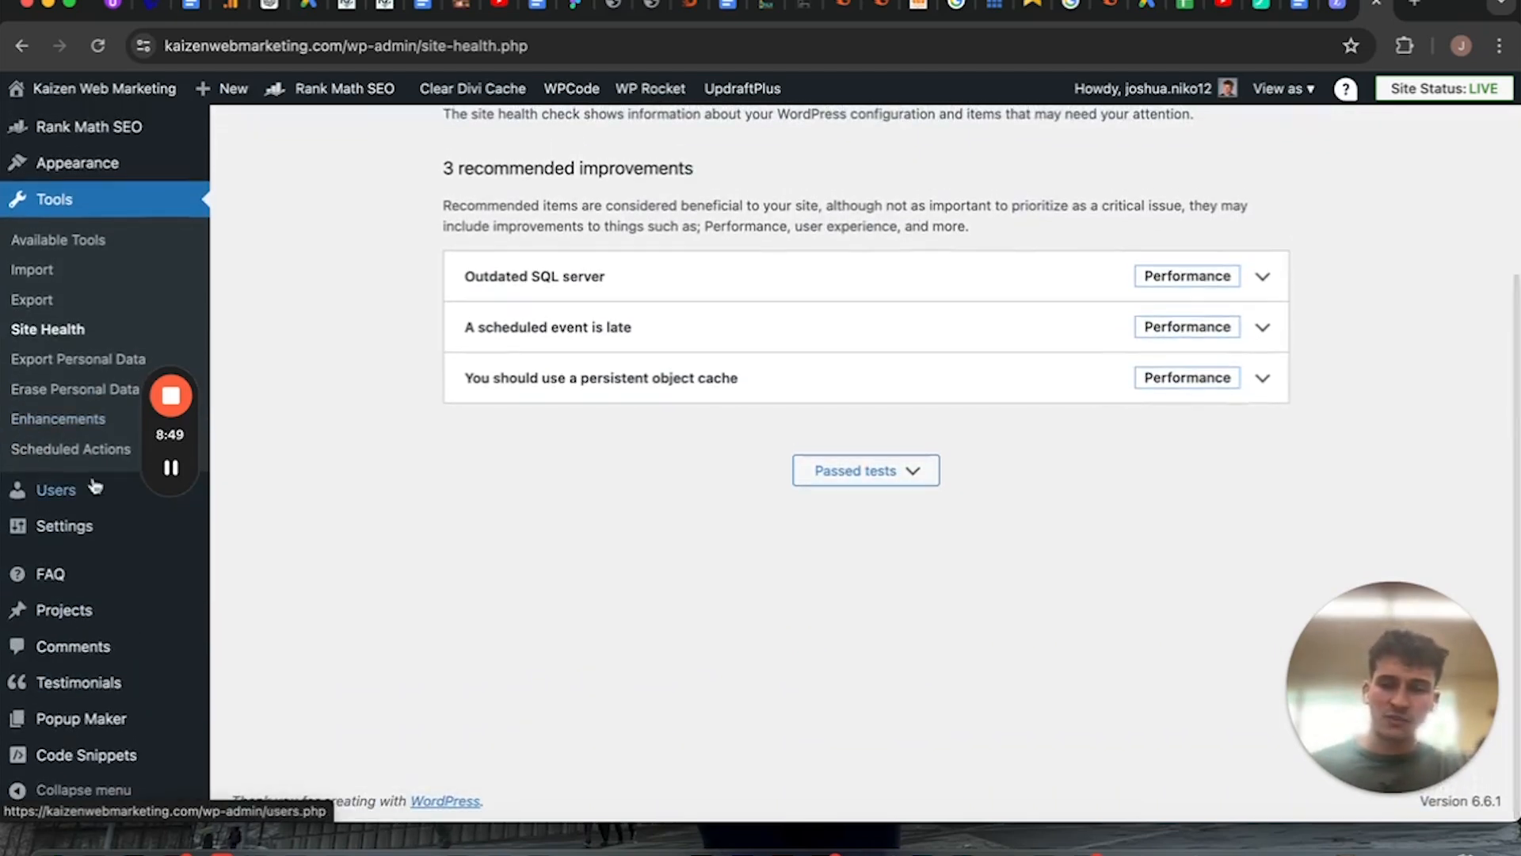
pyautogui.moveTo(95, 487)
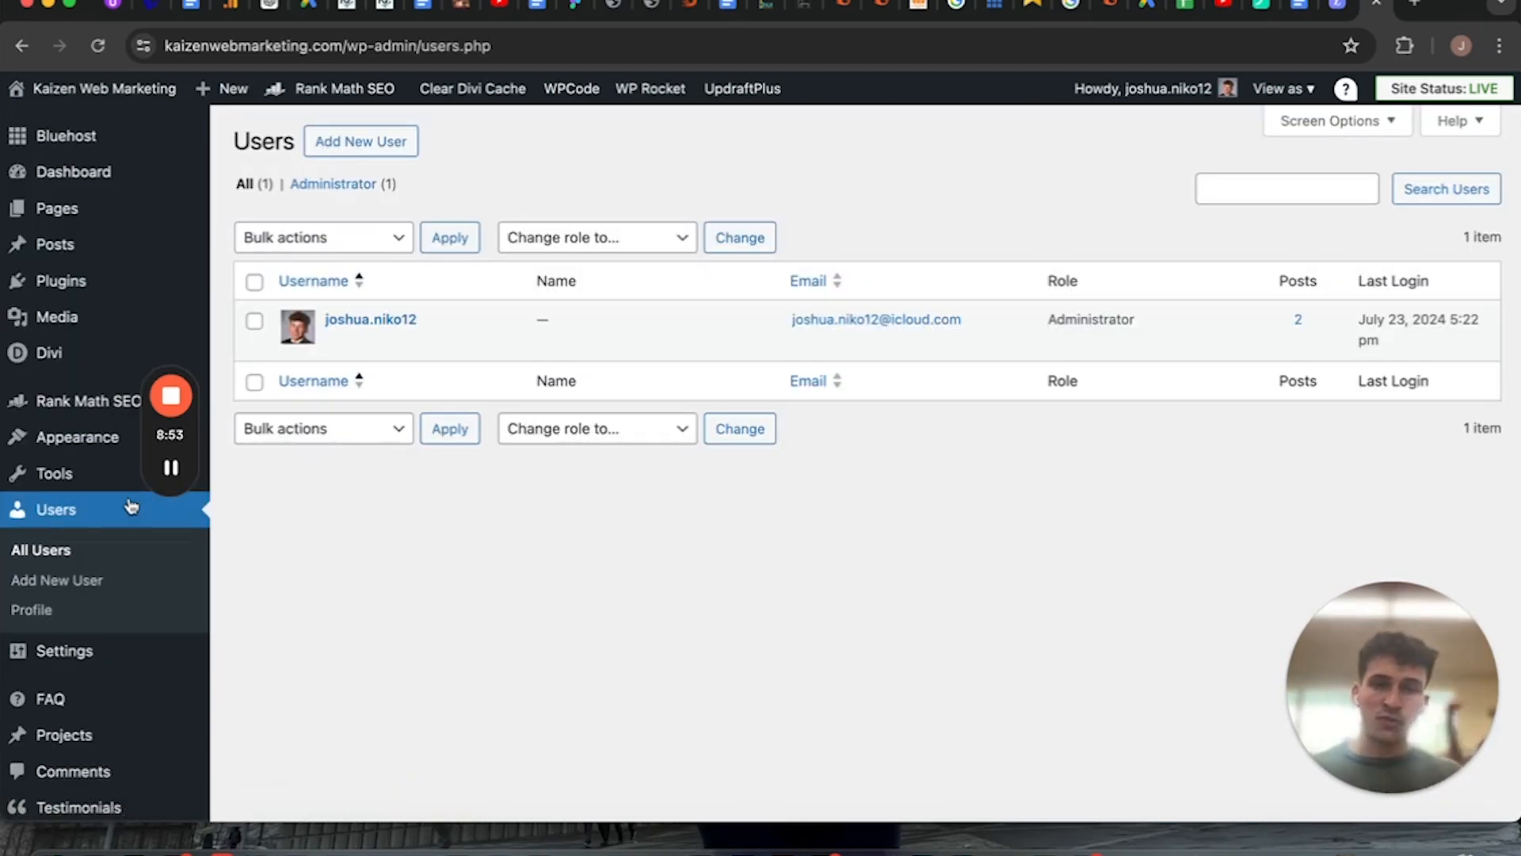
pyautogui.click(358, 147)
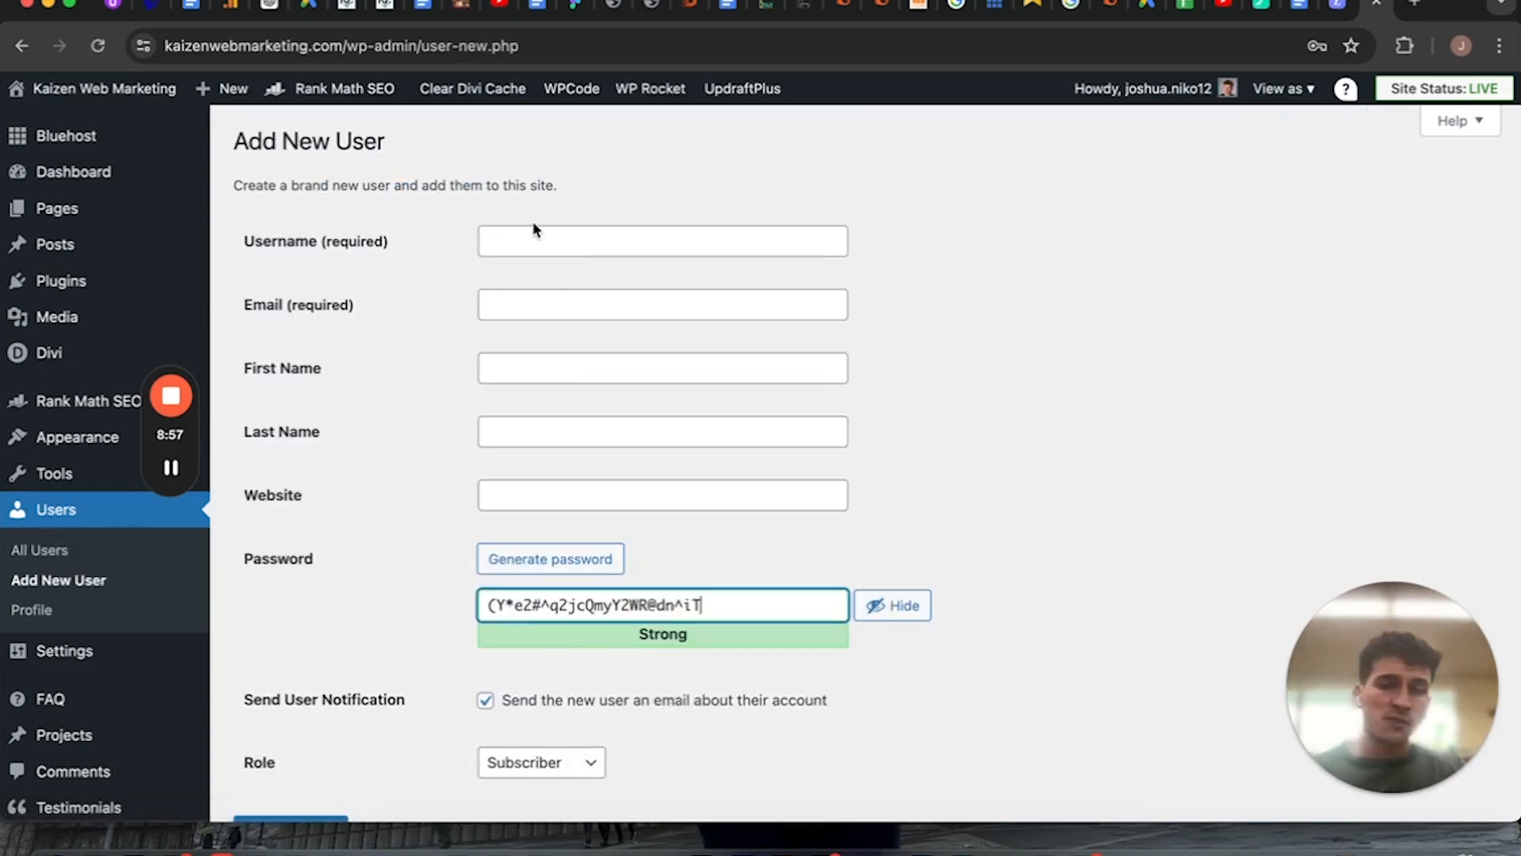
# Examine the username, email, website and password fields and the available roles in the new user form.
pyautogui.click(534, 230)
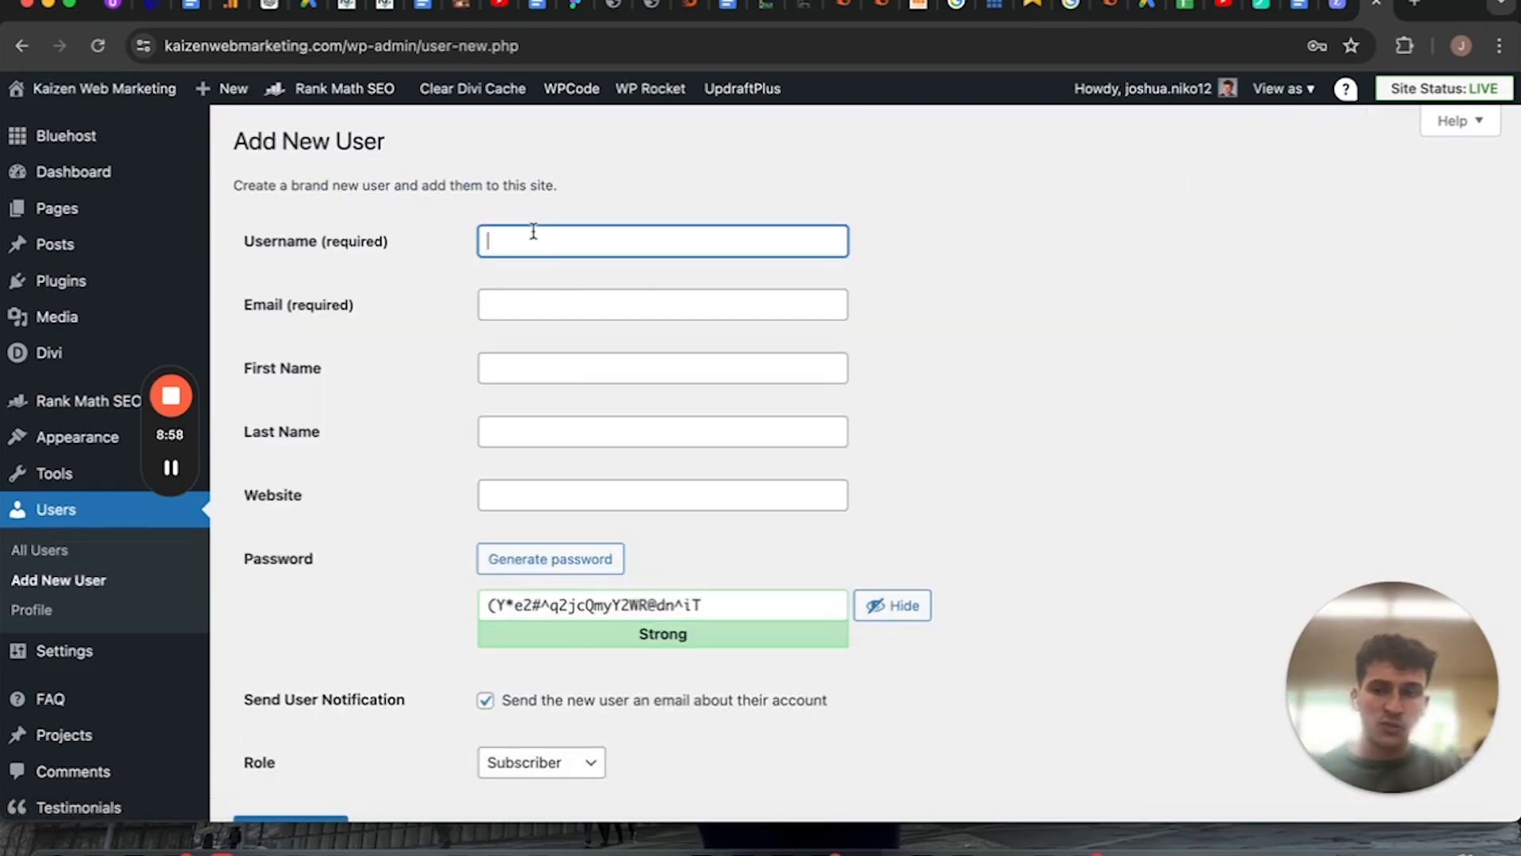
pyautogui.click(510, 307)
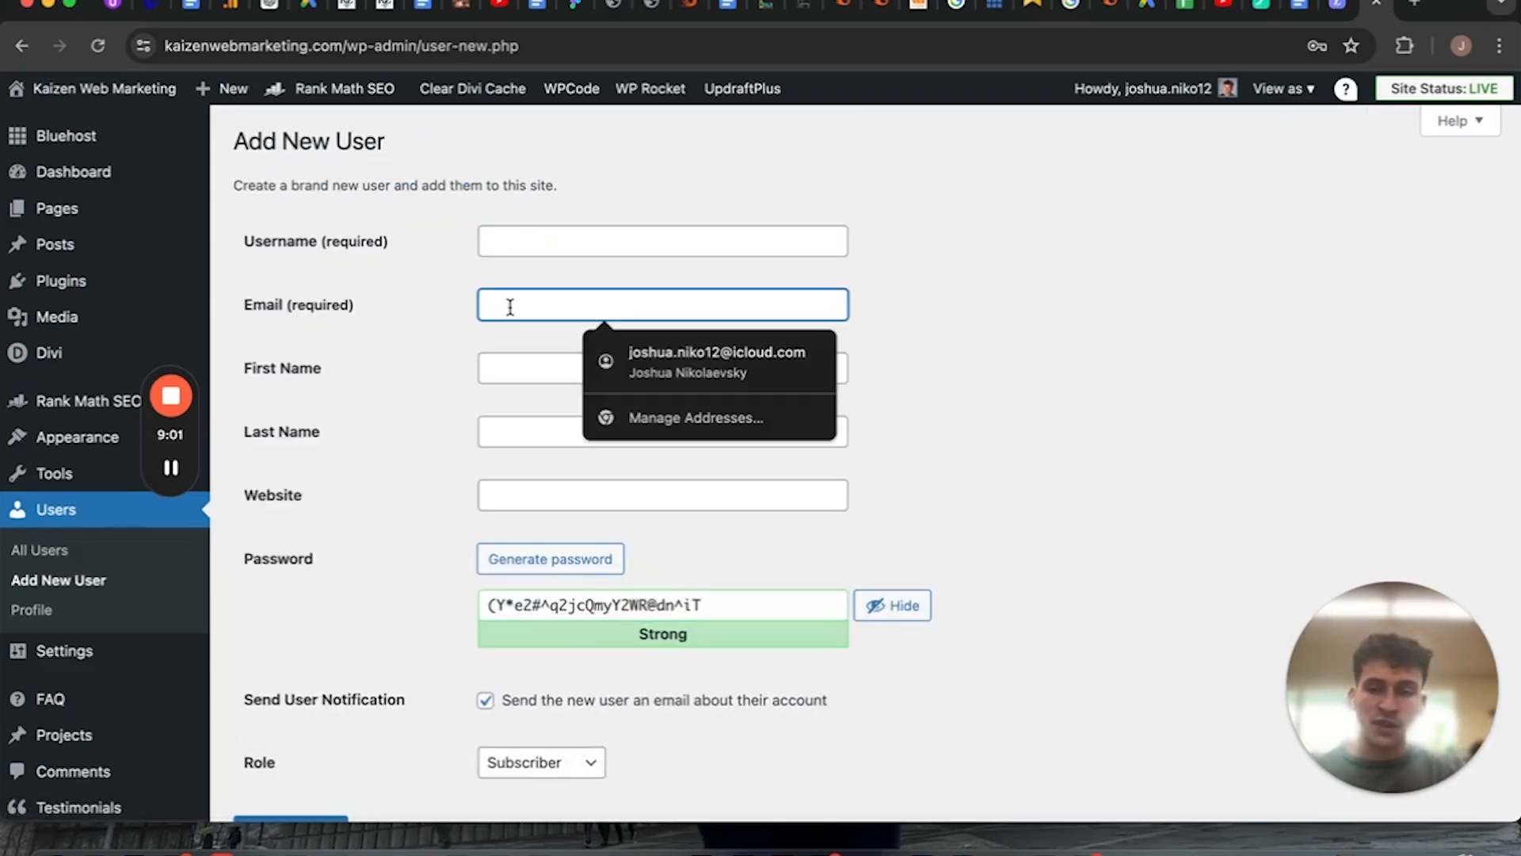
pyautogui.click(486, 491)
pyautogui.click(393, 529)
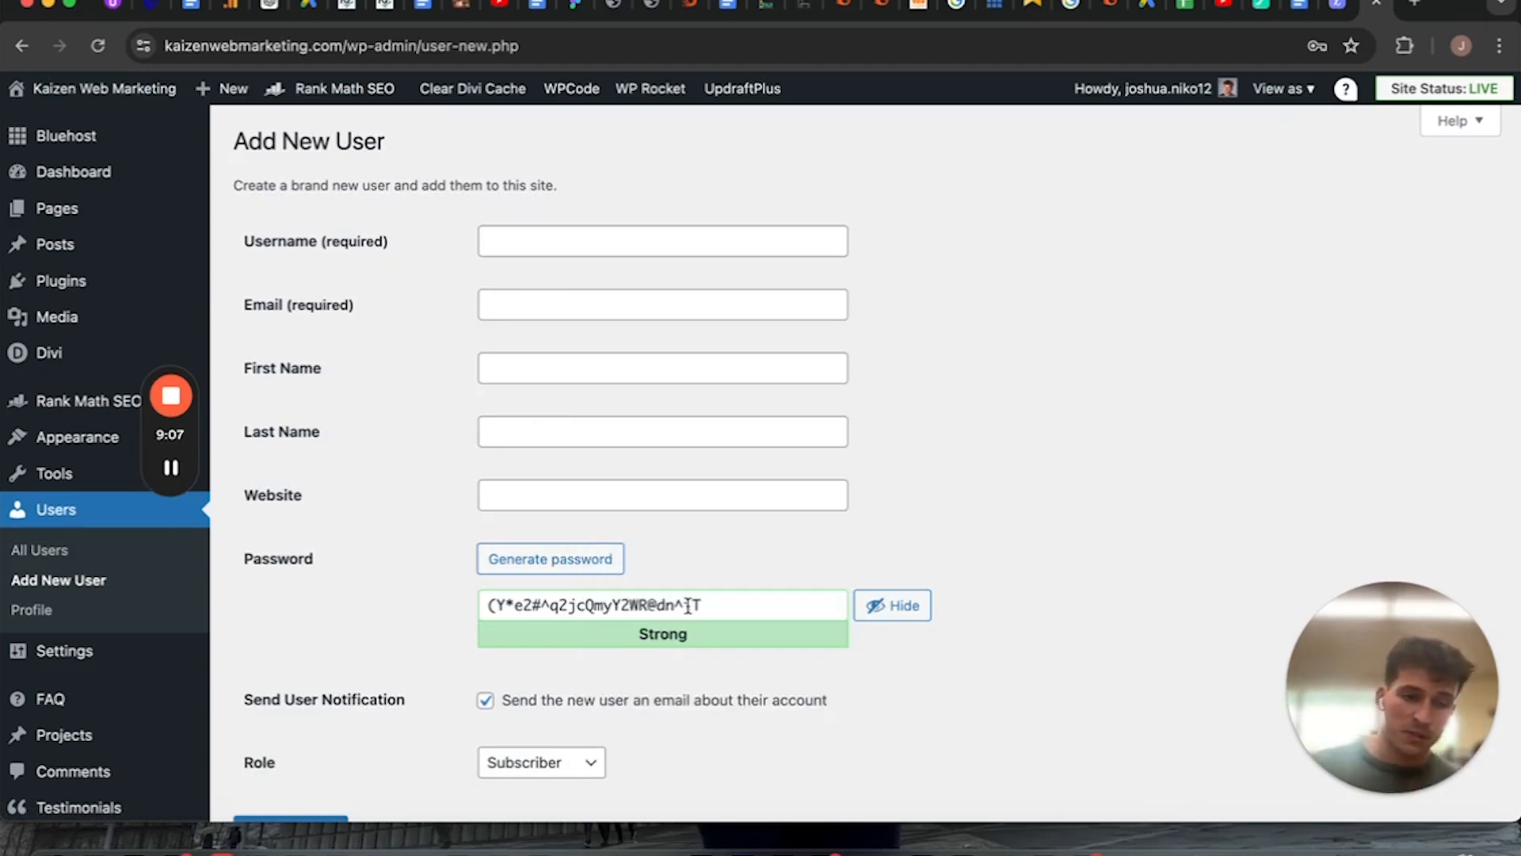
pyautogui.scroll(-3, 688, 605)
pyautogui.click(555, 638)
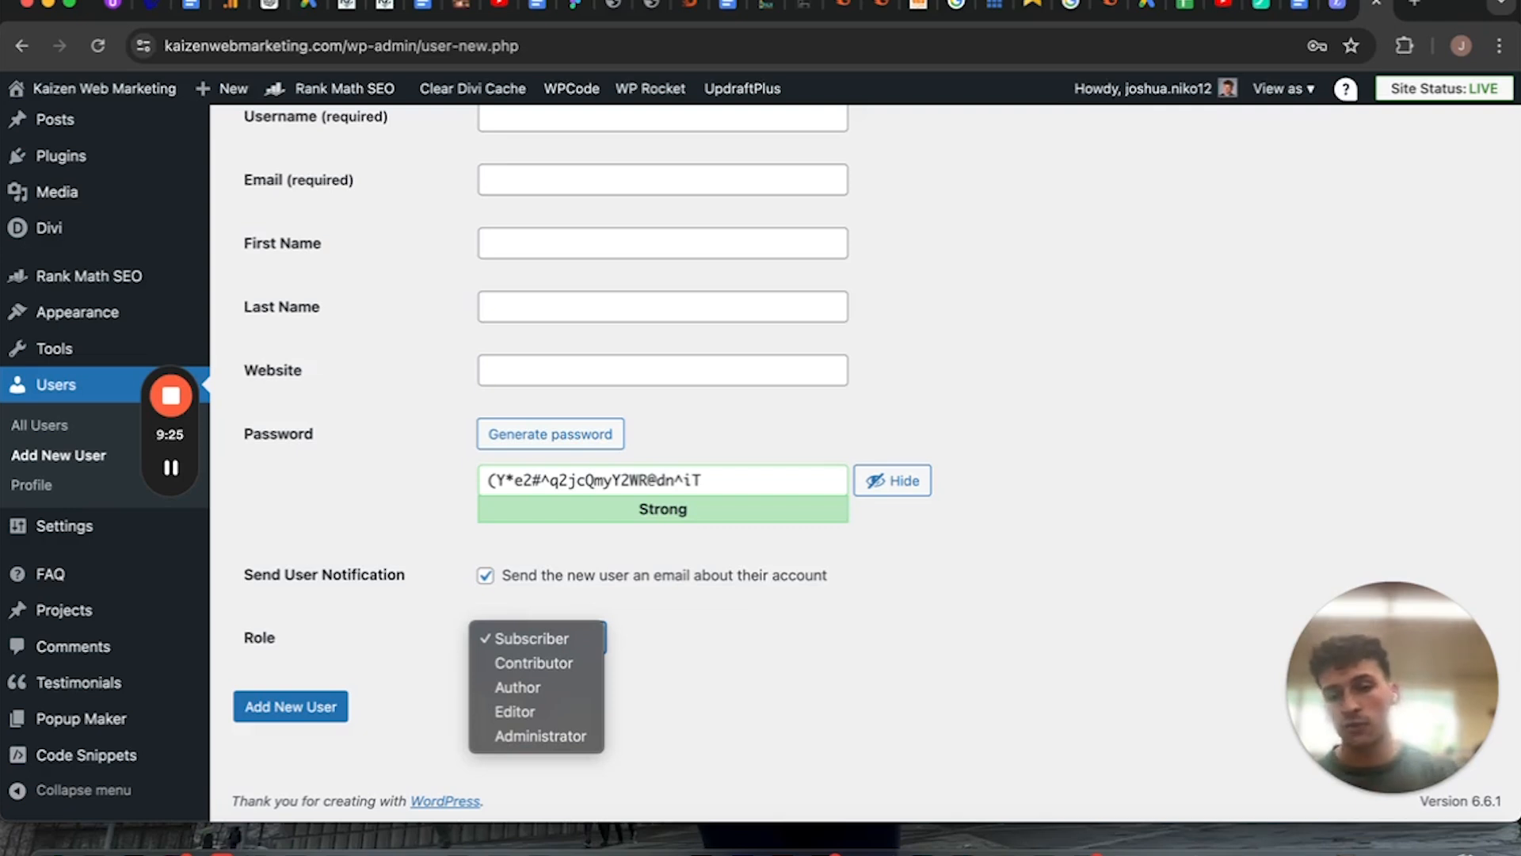
# Leave the new user form without saving and view the site title, tagline and icon in General Settings.
pyautogui.click(113, 533)
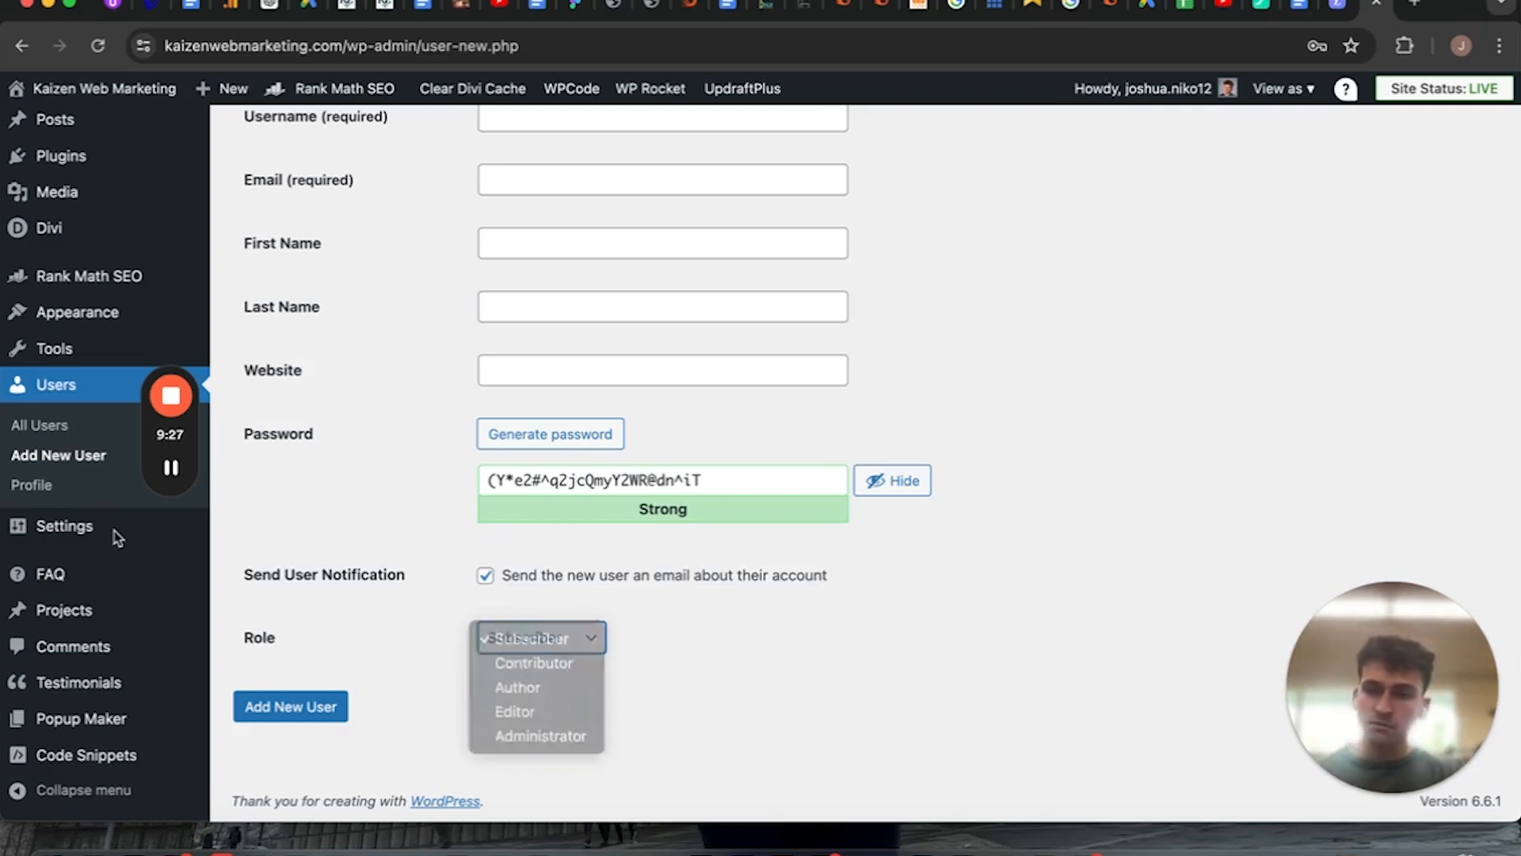
pyautogui.click(114, 533)
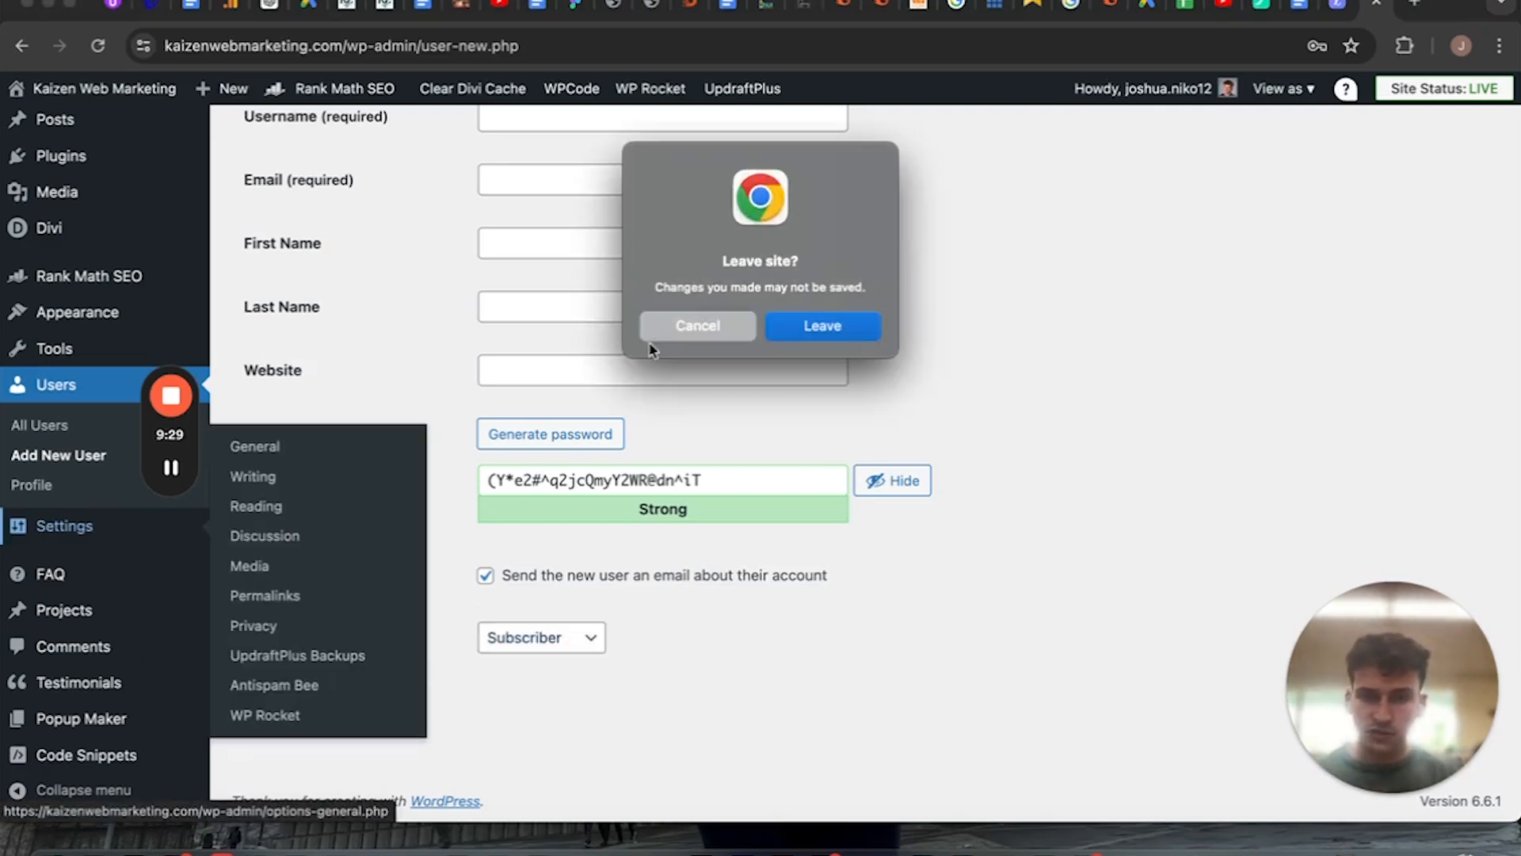
pyautogui.click(823, 325)
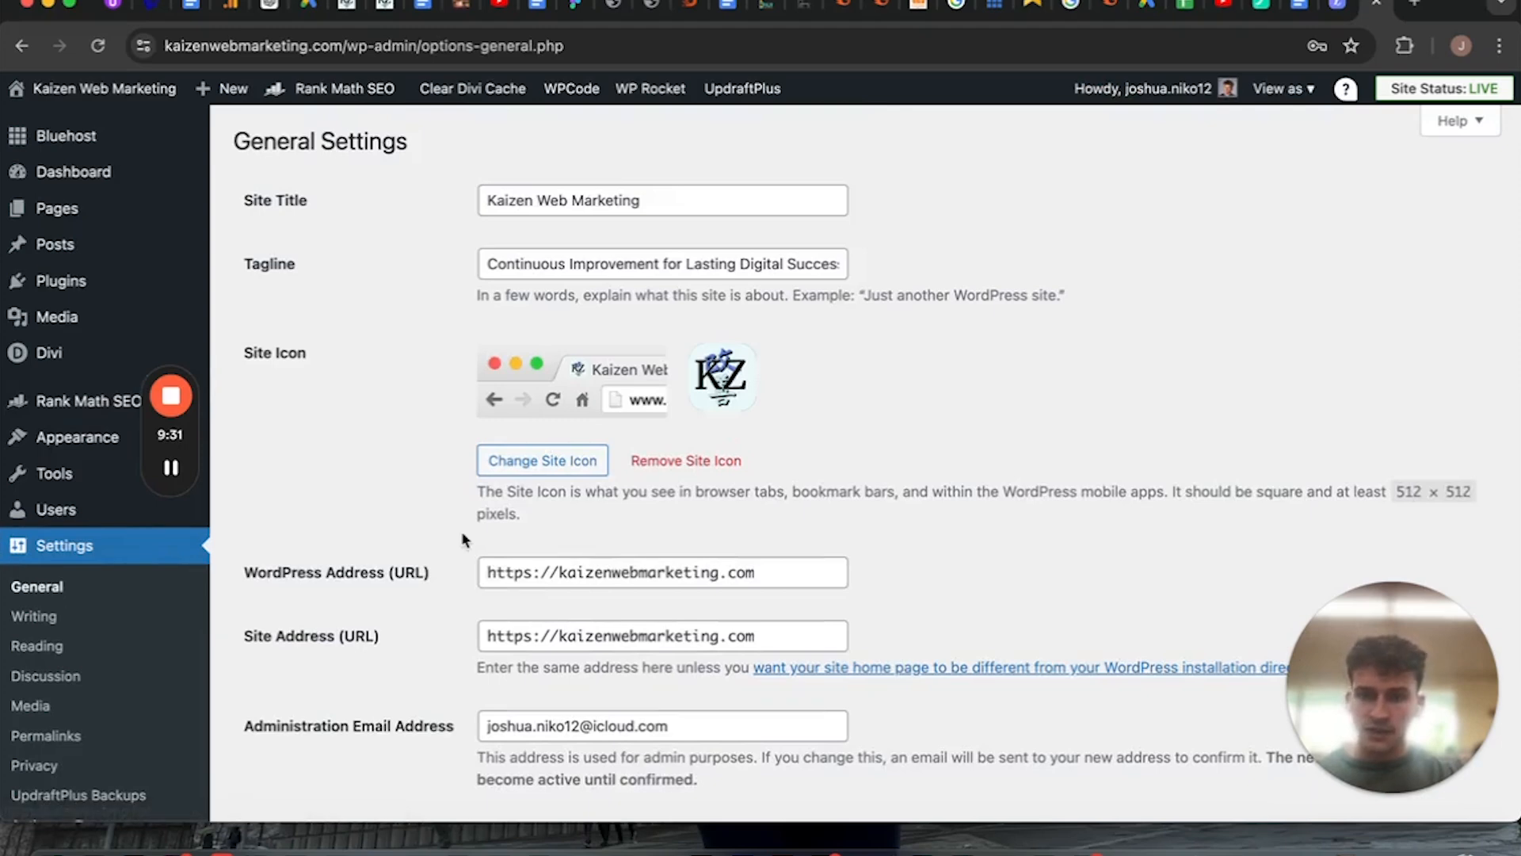
pyautogui.scroll(-2, 86, 584)
pyautogui.scroll(1, 458, 381)
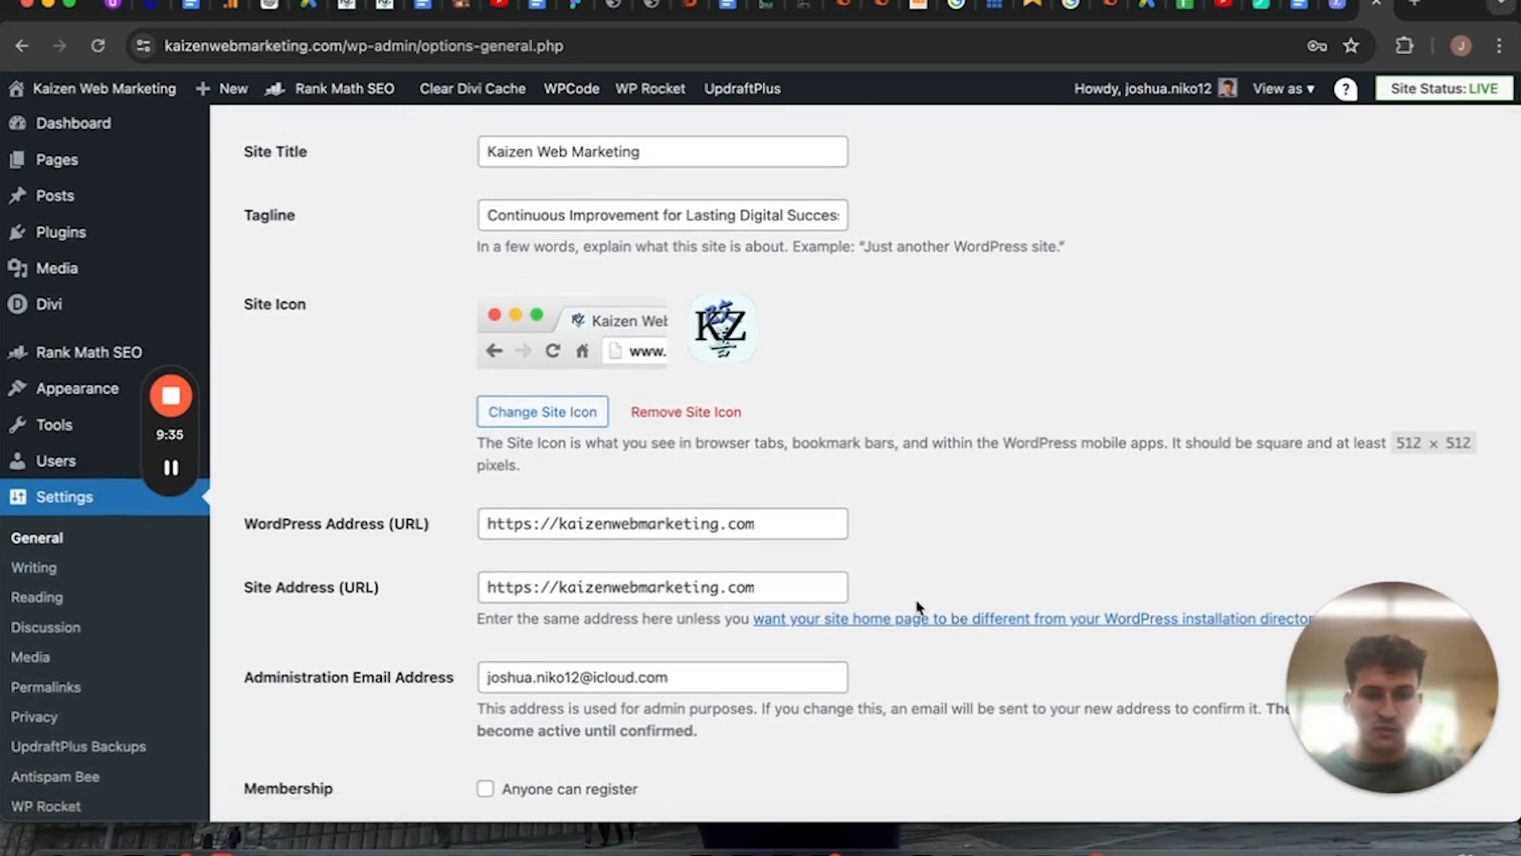
pyautogui.scroll(1, 689, 397)
pyautogui.tripleClick(570, 239)
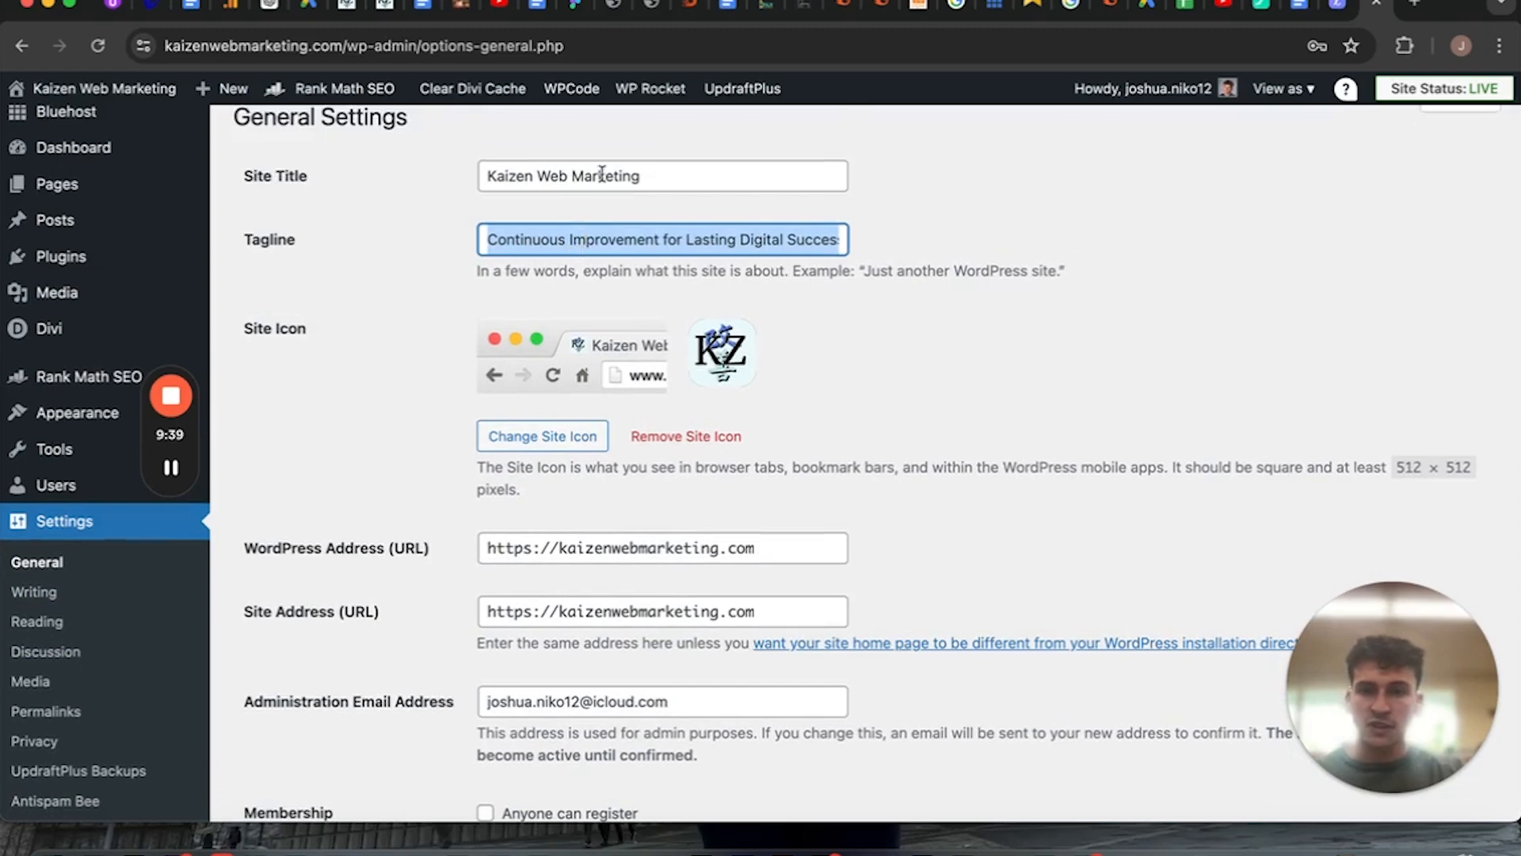
# Review the WordPress address, administration email, date and time formats and cache level in General Settings.
pyautogui.scroll(-5, 602, 249)
pyautogui.tripleClick(618, 344)
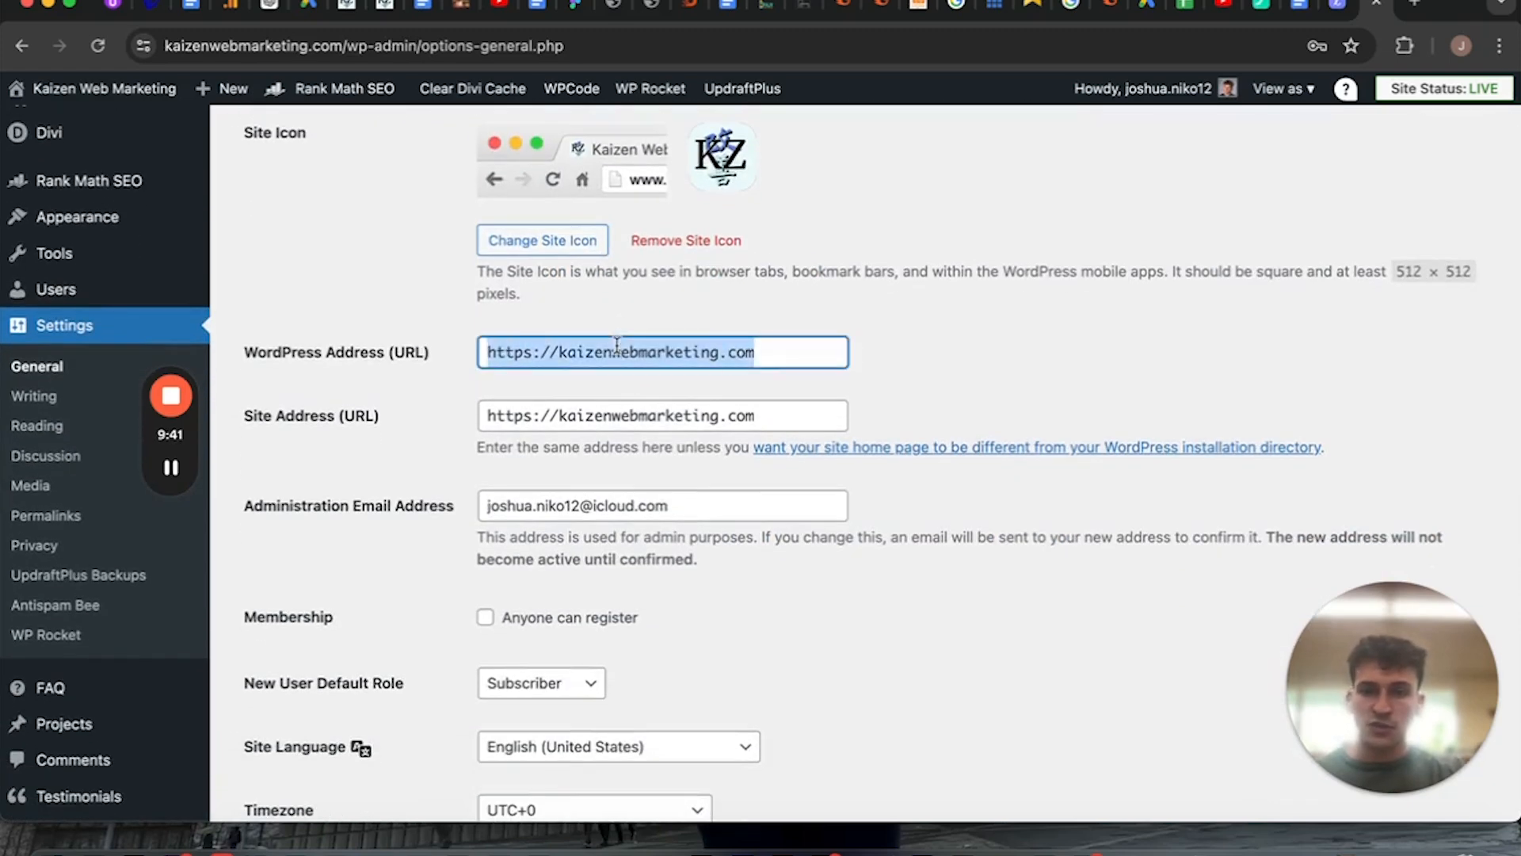
pyautogui.scroll(-6, 610, 333)
pyautogui.scroll(1, 606, 270)
pyautogui.tripleClick(619, 312)
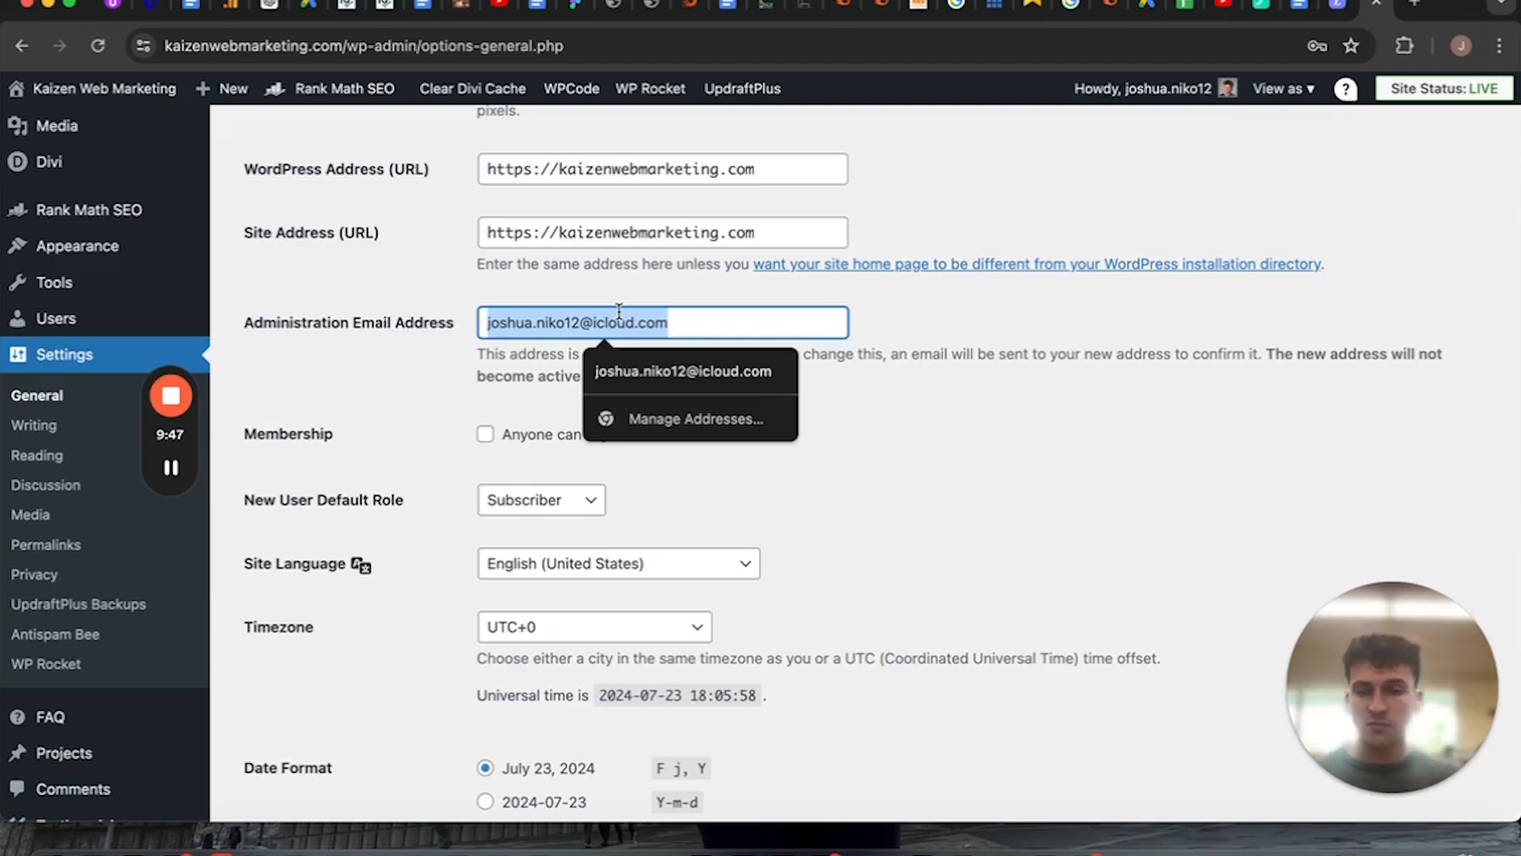
pyautogui.scroll(-10, 571, 396)
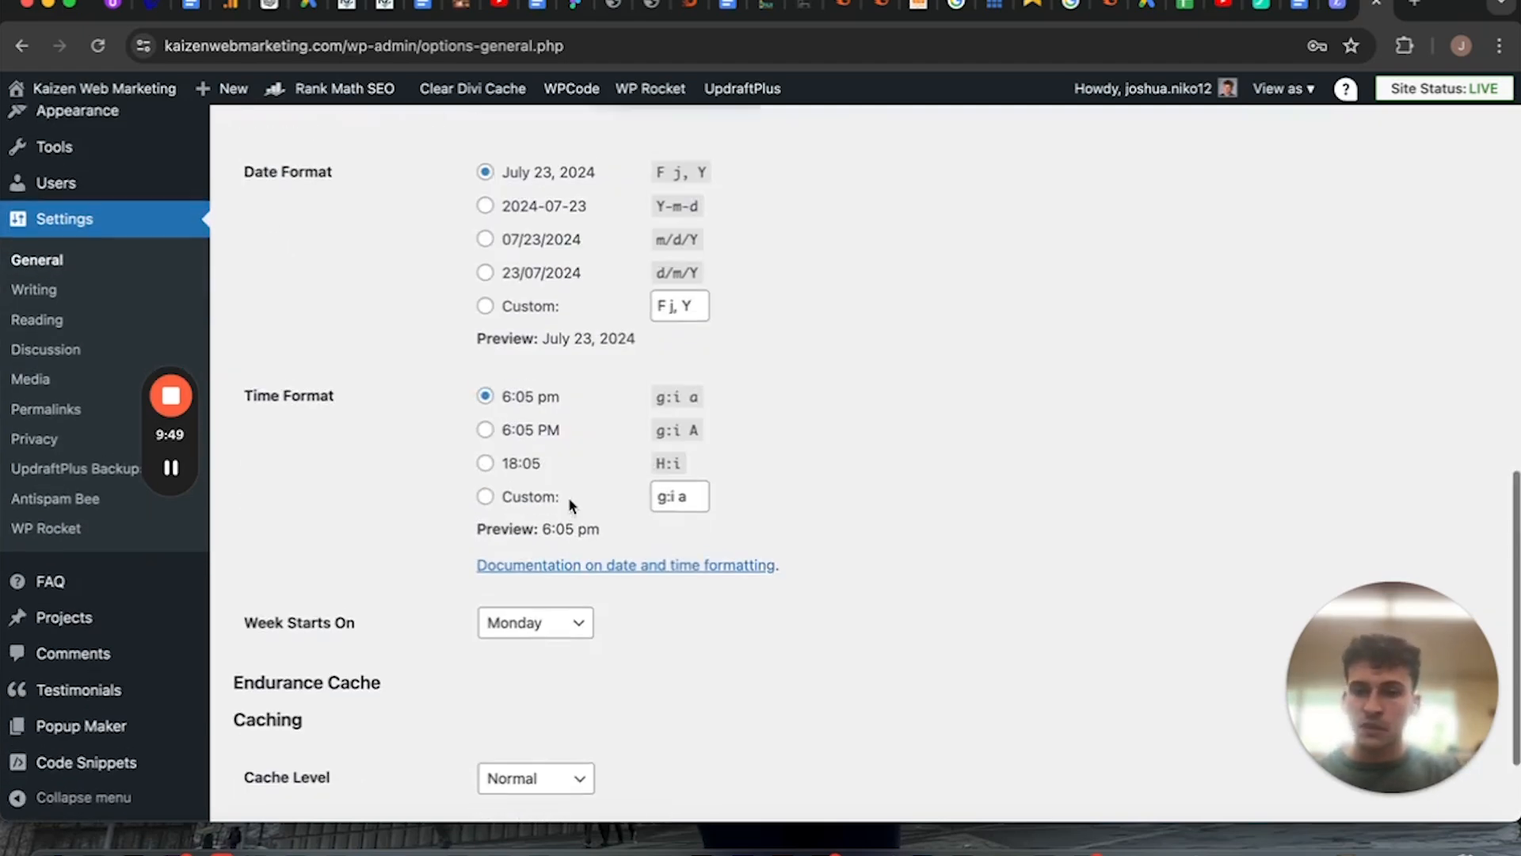
pyautogui.scroll(-1, 574, 626)
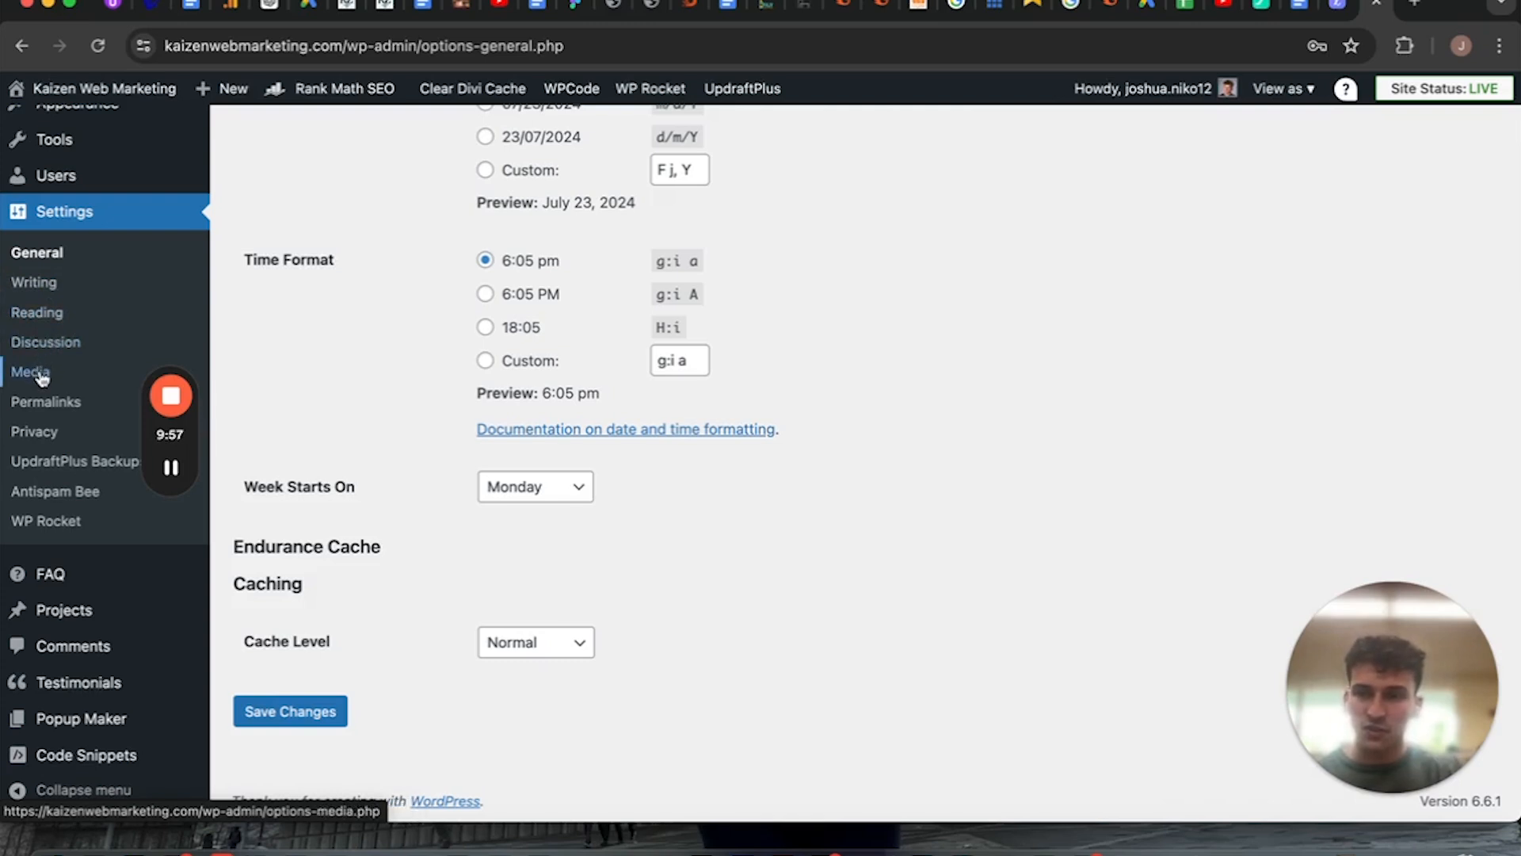
# Open Permalink Settings and review the permalink structure options and the optional category and tag bases.
pyautogui.click(49, 406)
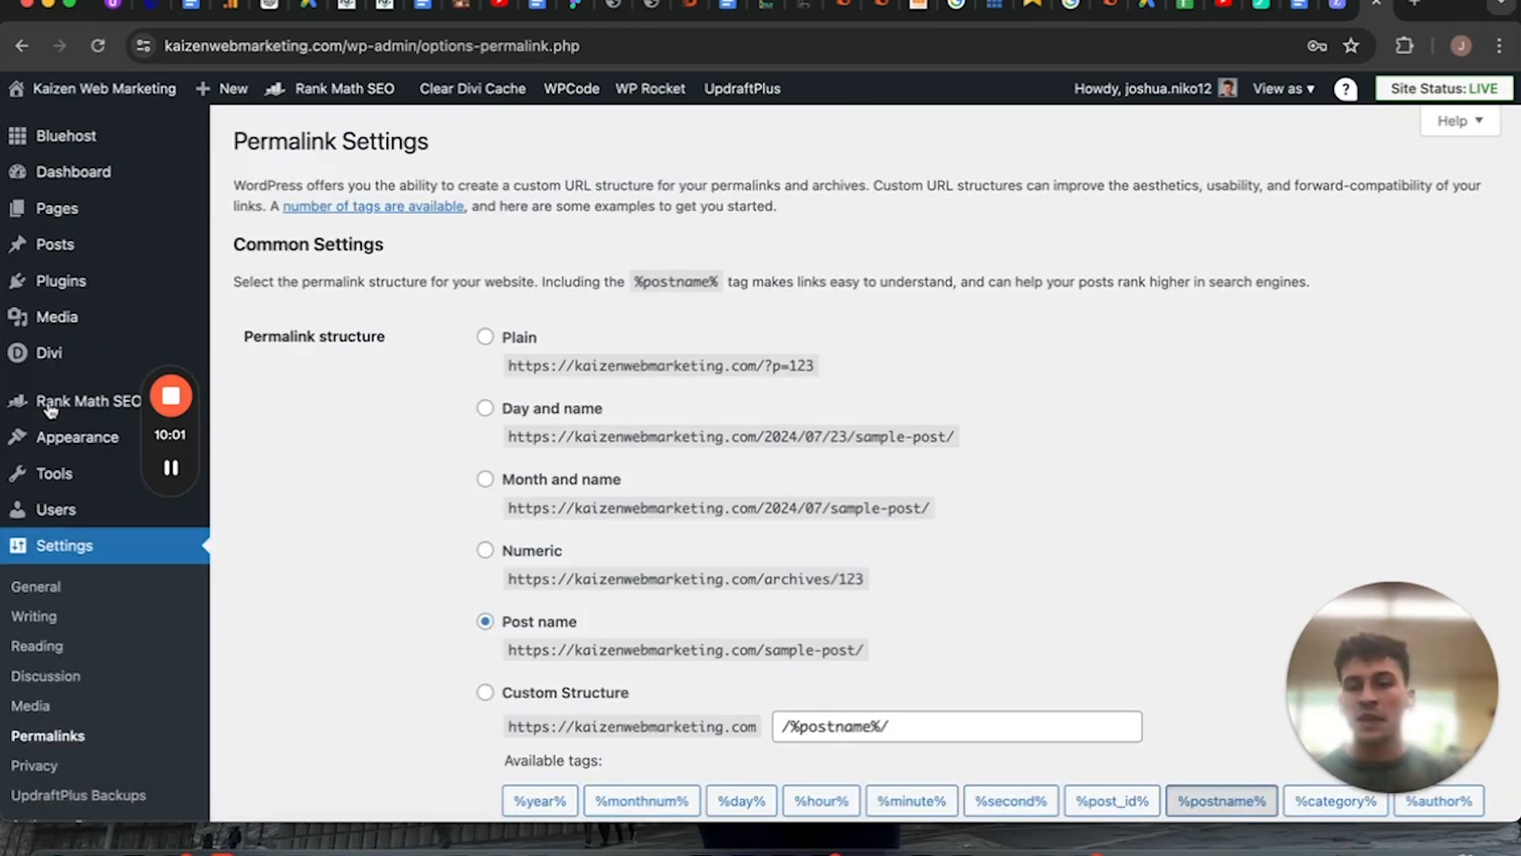
pyautogui.scroll(-3, 544, 621)
pyautogui.scroll(-1, 544, 621)
pyautogui.scroll(2, 507, 419)
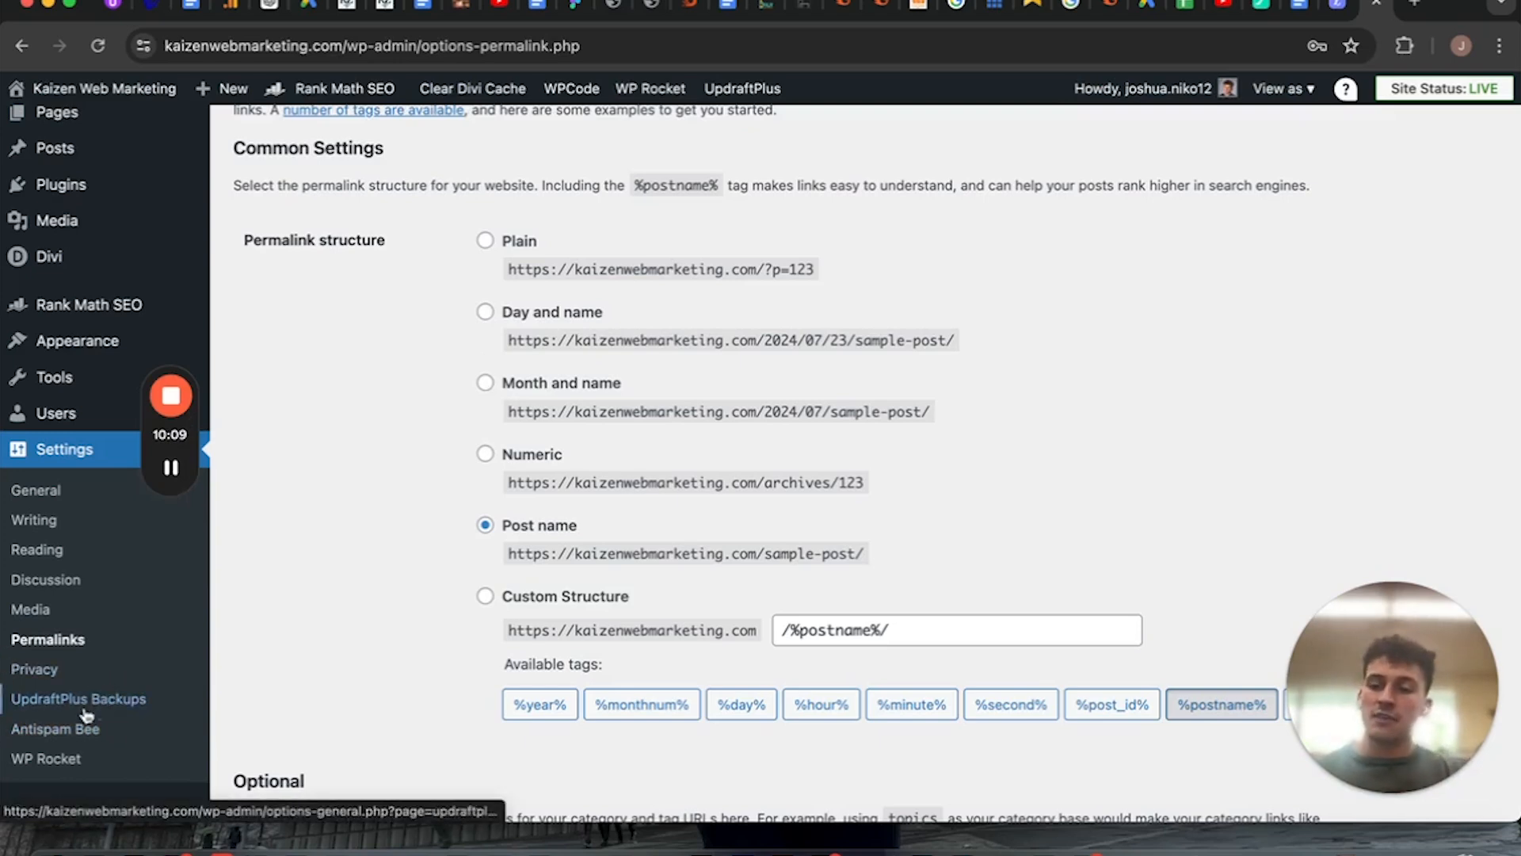
pyautogui.scroll(-3, 139, 703)
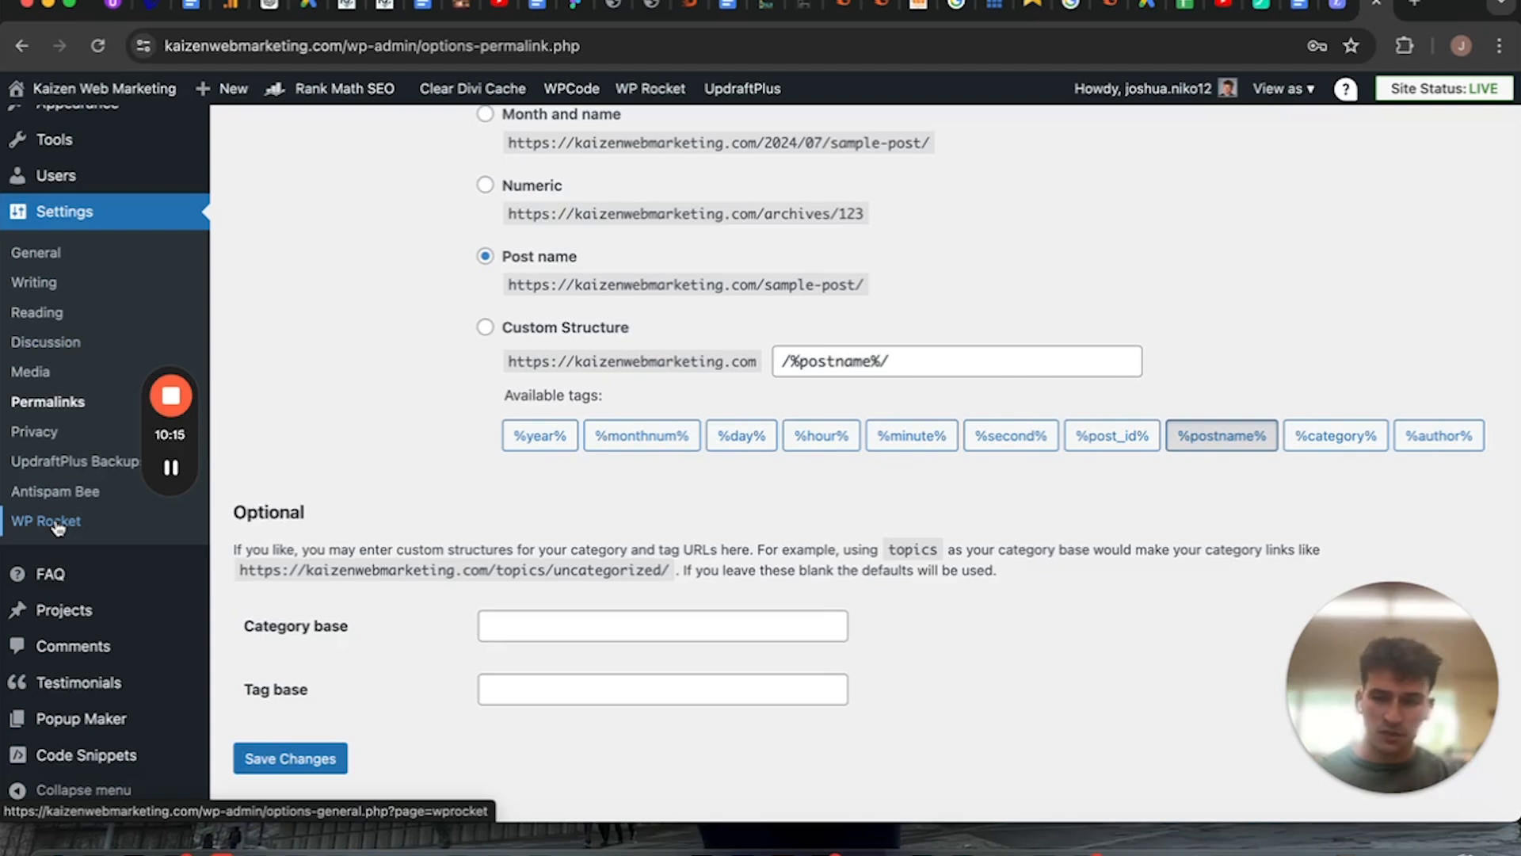
# Open the Comments page to view the site's comments.
pyautogui.moveTo(52, 571)
pyautogui.scroll(-1, 53, 570)
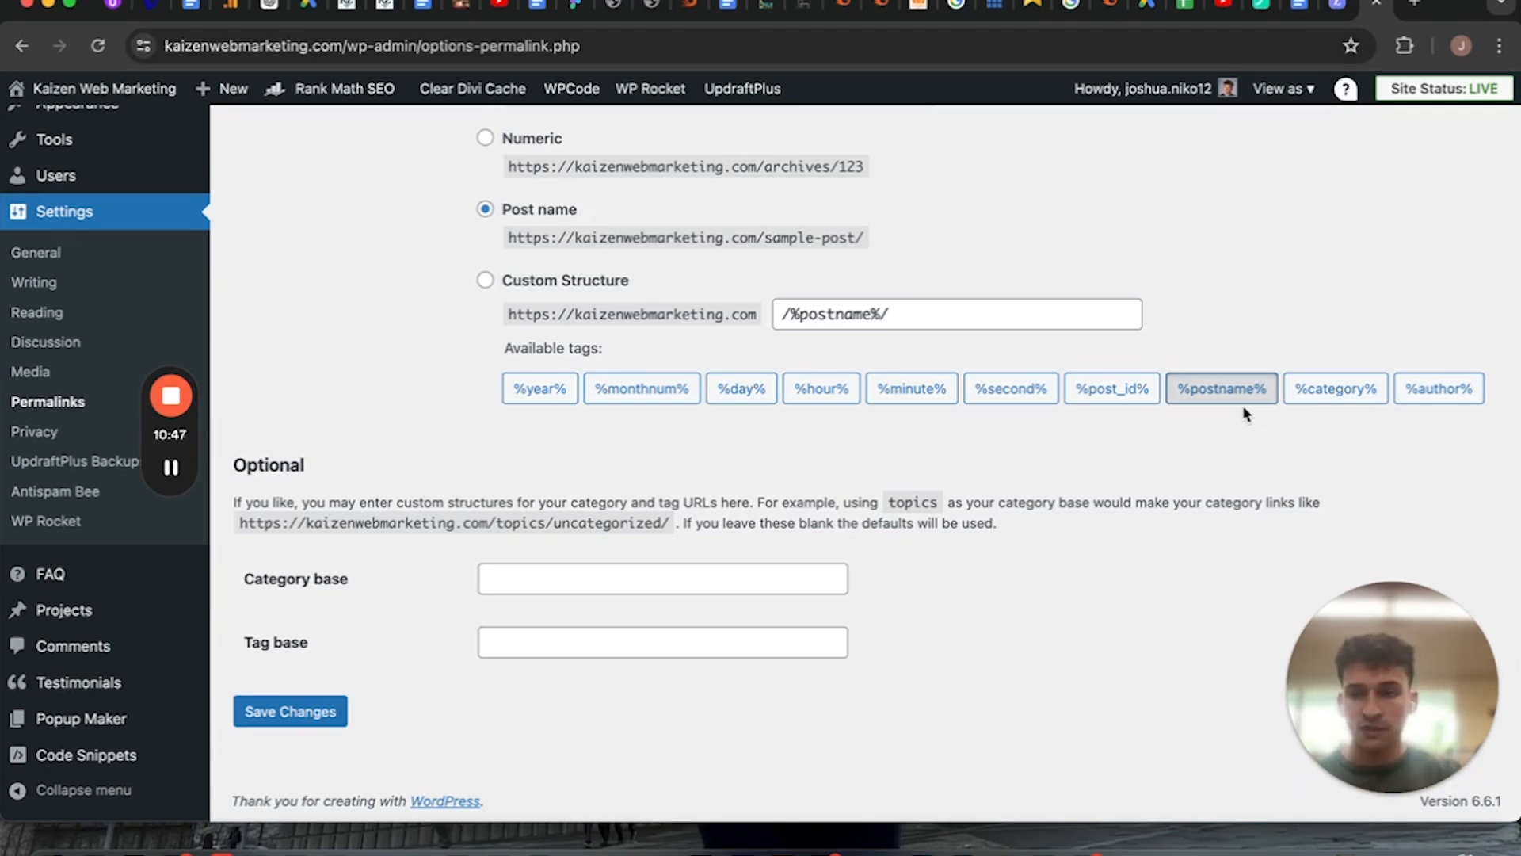
pyautogui.click(75, 652)
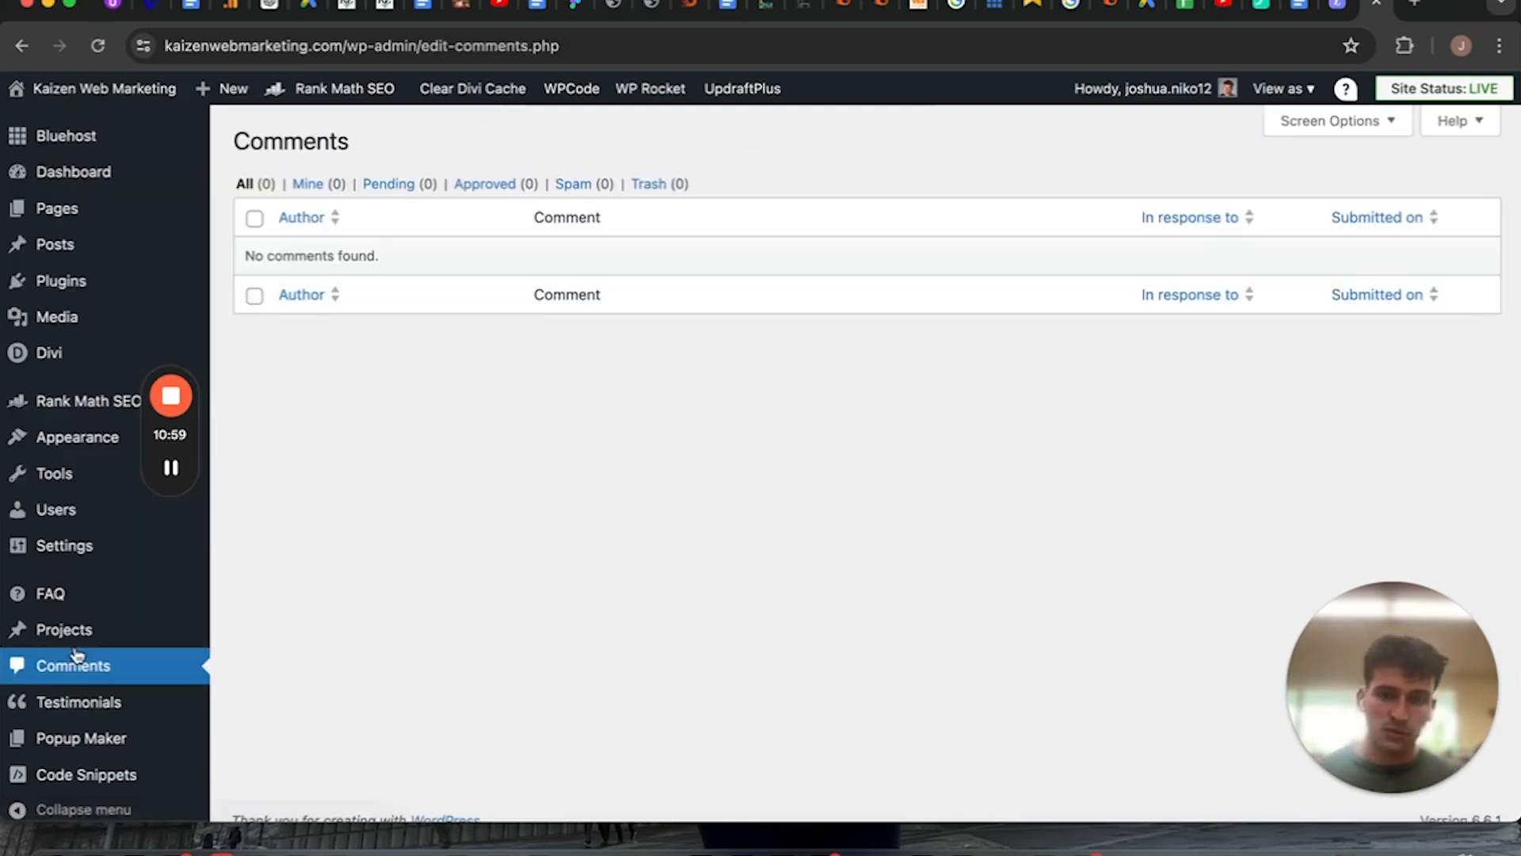
# Open the Code Snippets page and review the list of WPCode snippets.
pyautogui.scroll(-1, 111, 729)
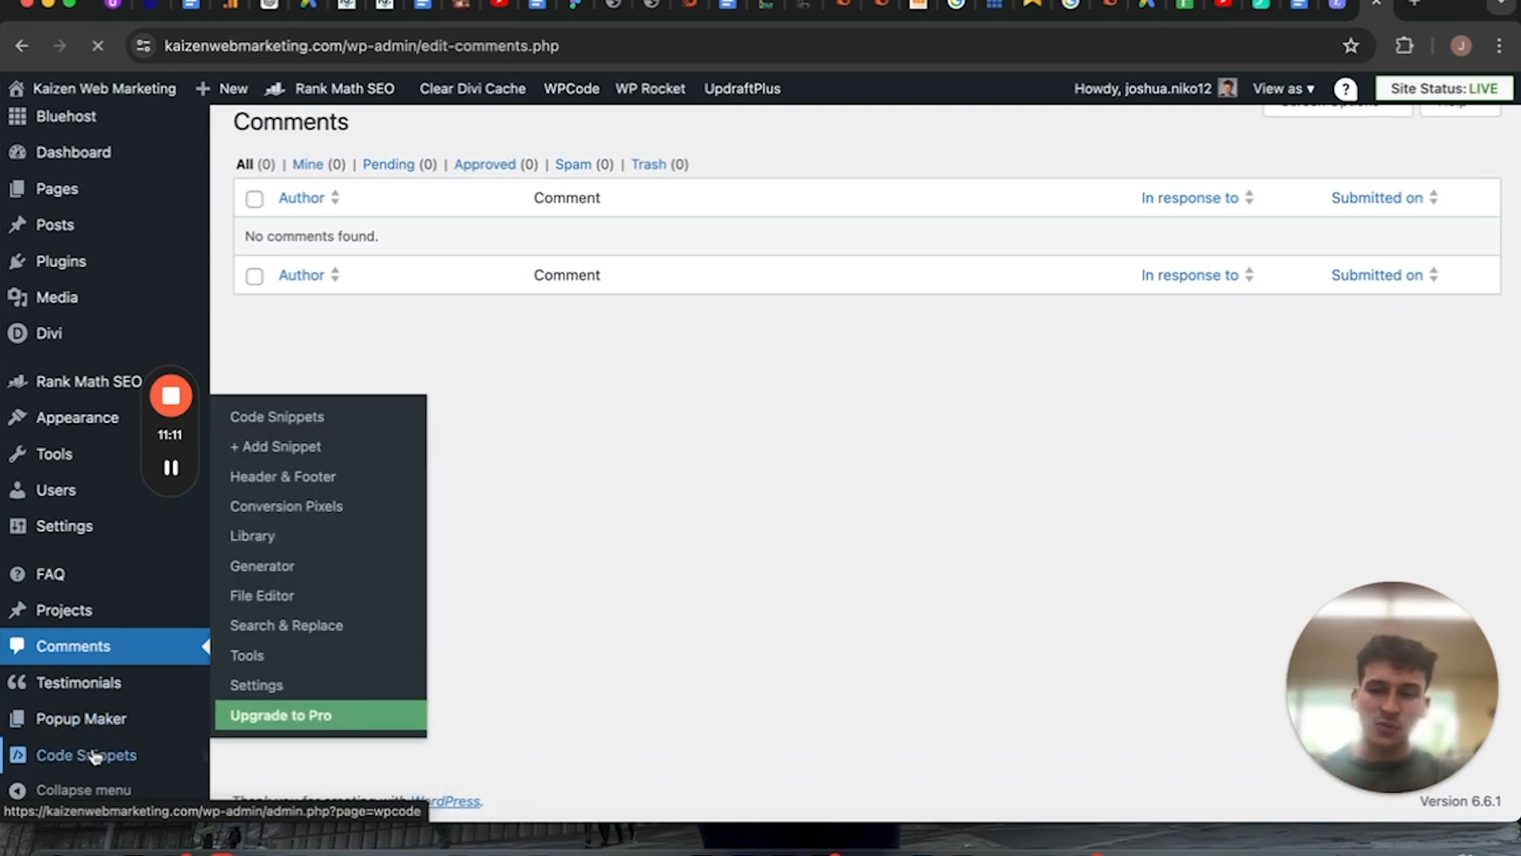
pyautogui.click(95, 754)
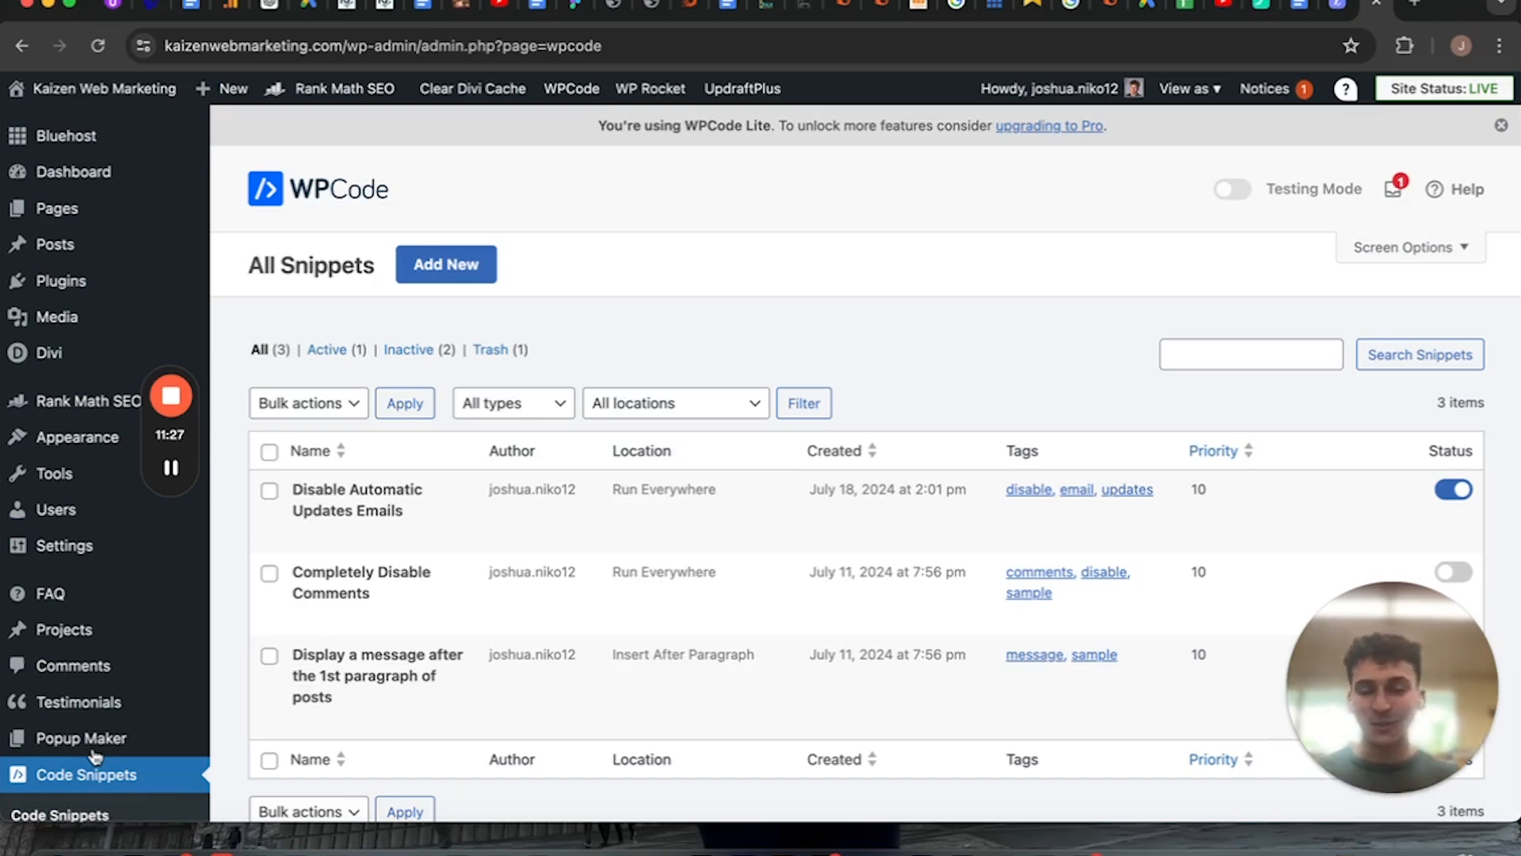
pyautogui.scroll(-5, 95, 755)
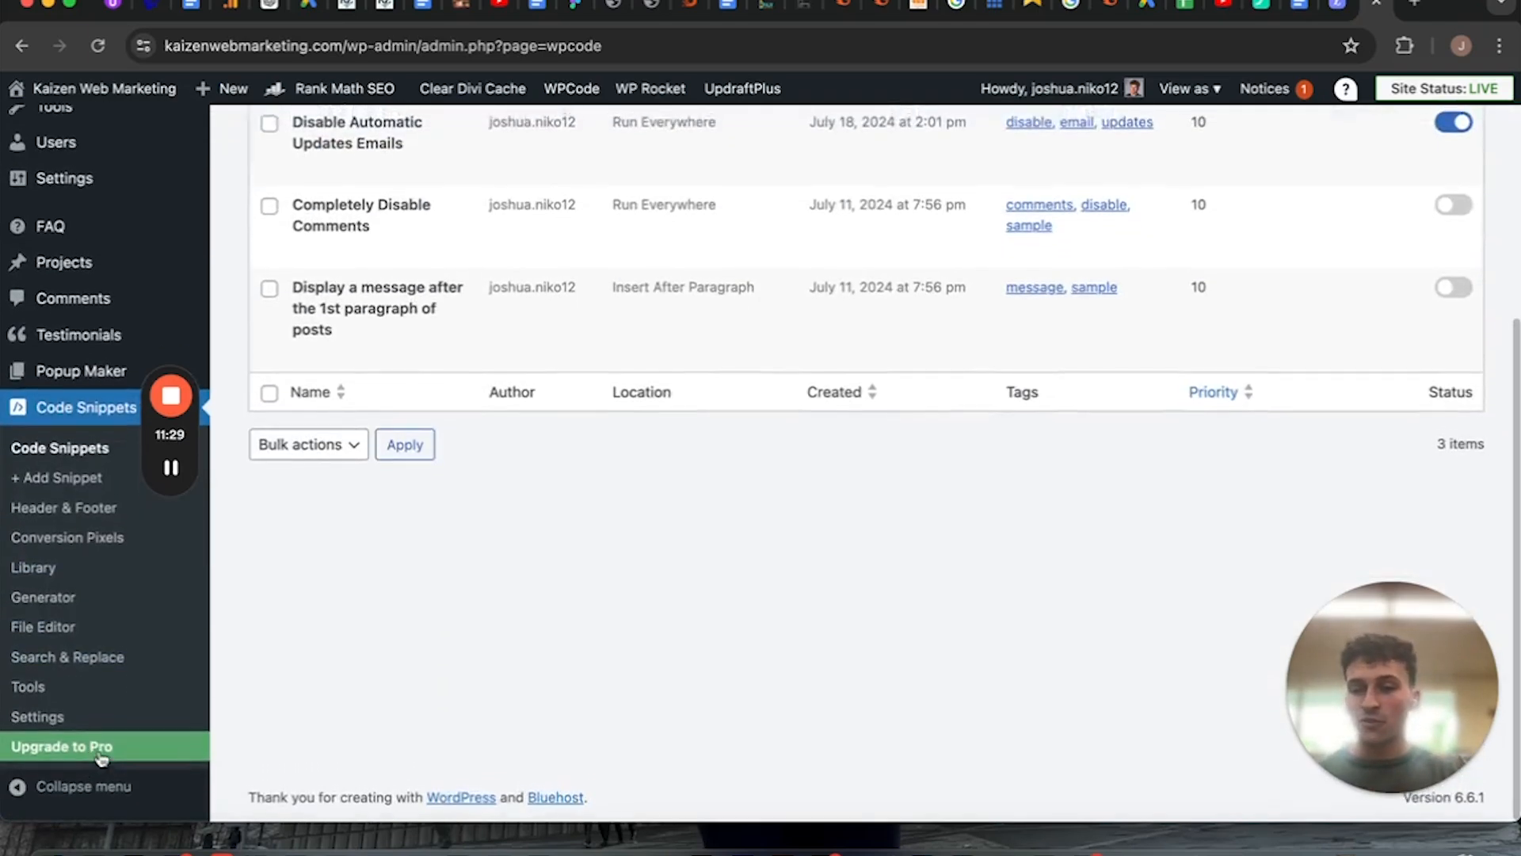
pyautogui.scroll(5, 22, 697)
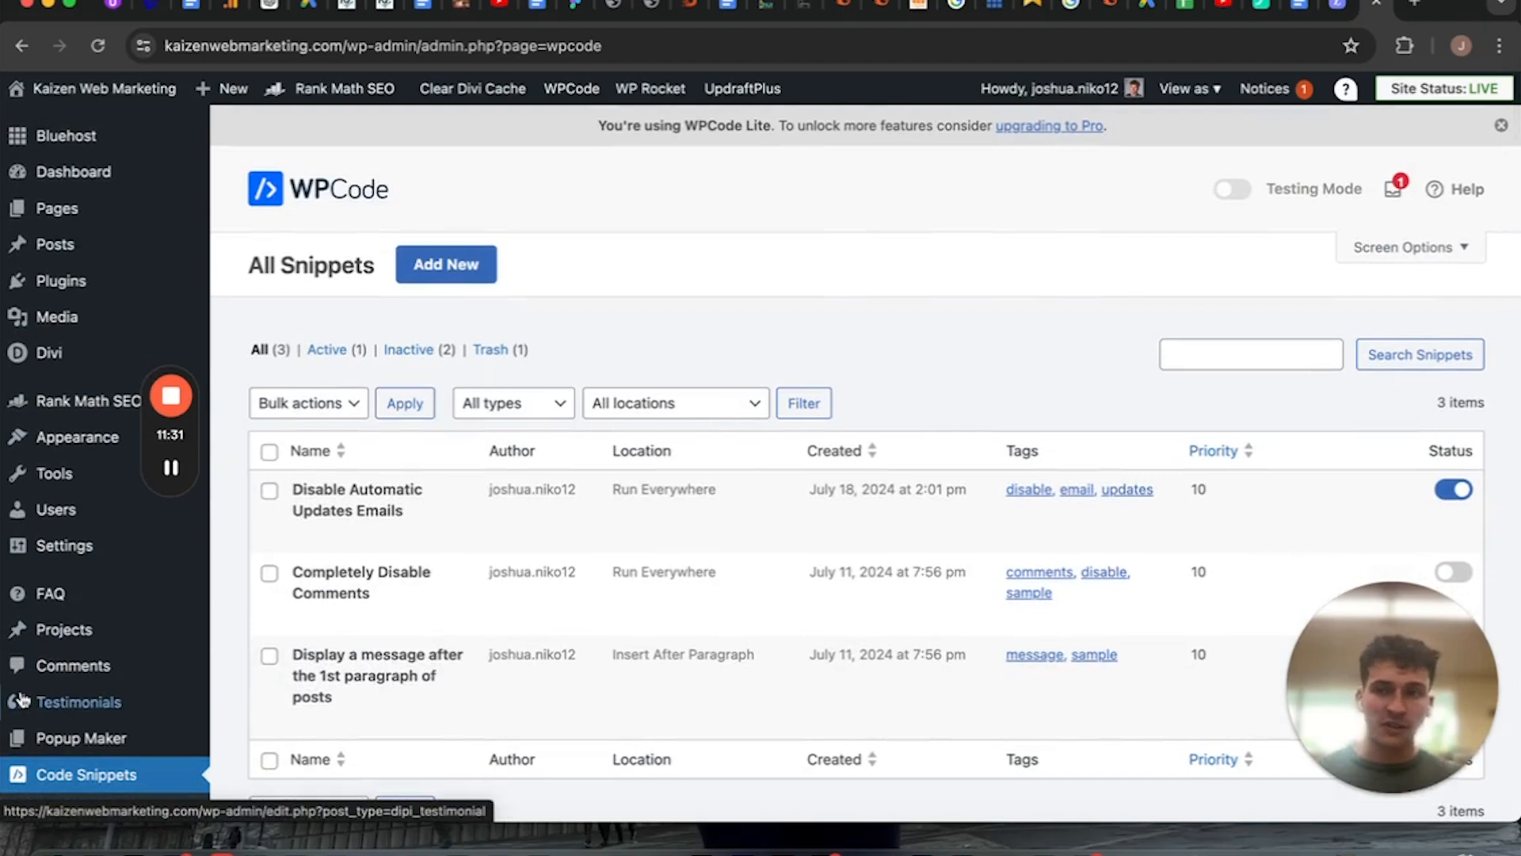